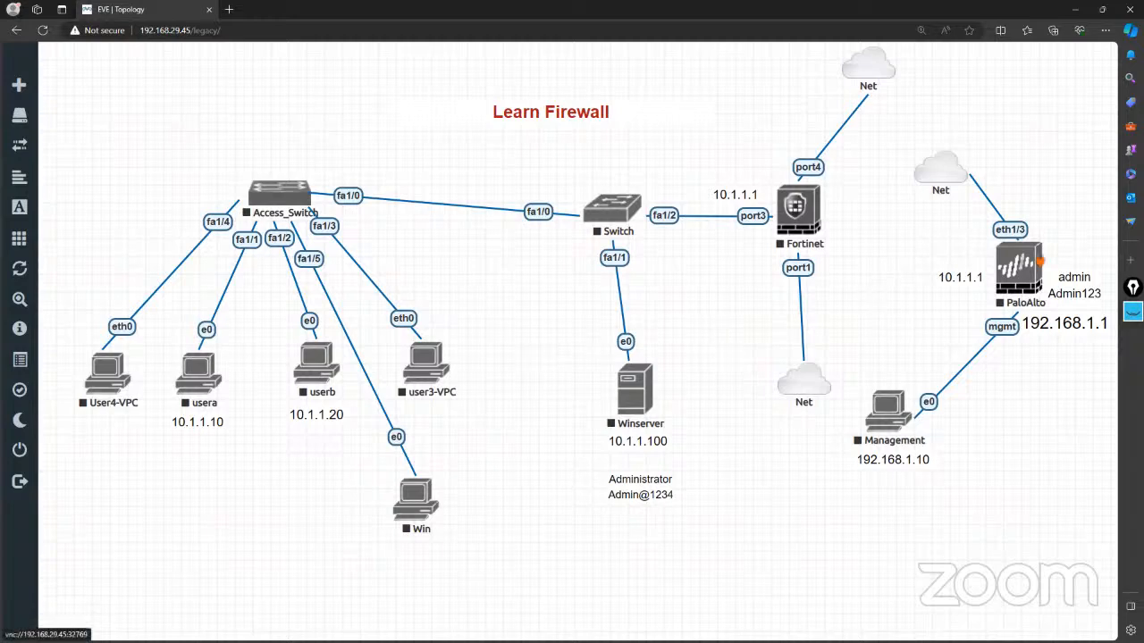
Restore the hidden ink annotations on the Learn Firewall topology.
{"action": "left_click", "coordinate": [1133, 311]}
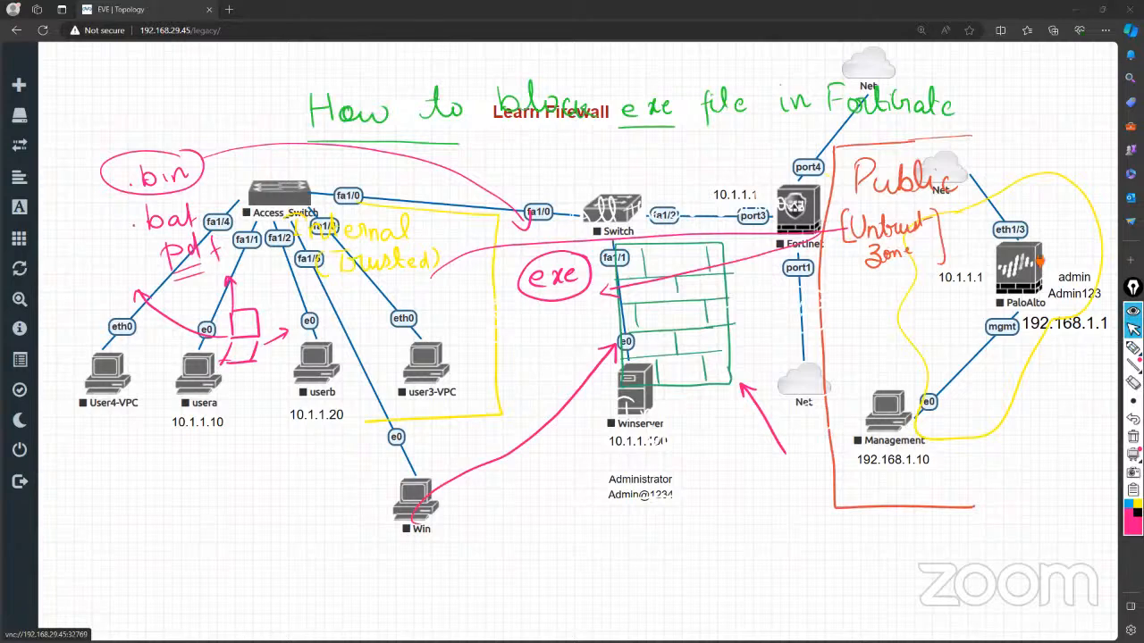
Clear the old ink, then box the Win host and write 'exe' beside it.
{"action": "left_click", "coordinate": [1133, 436]}
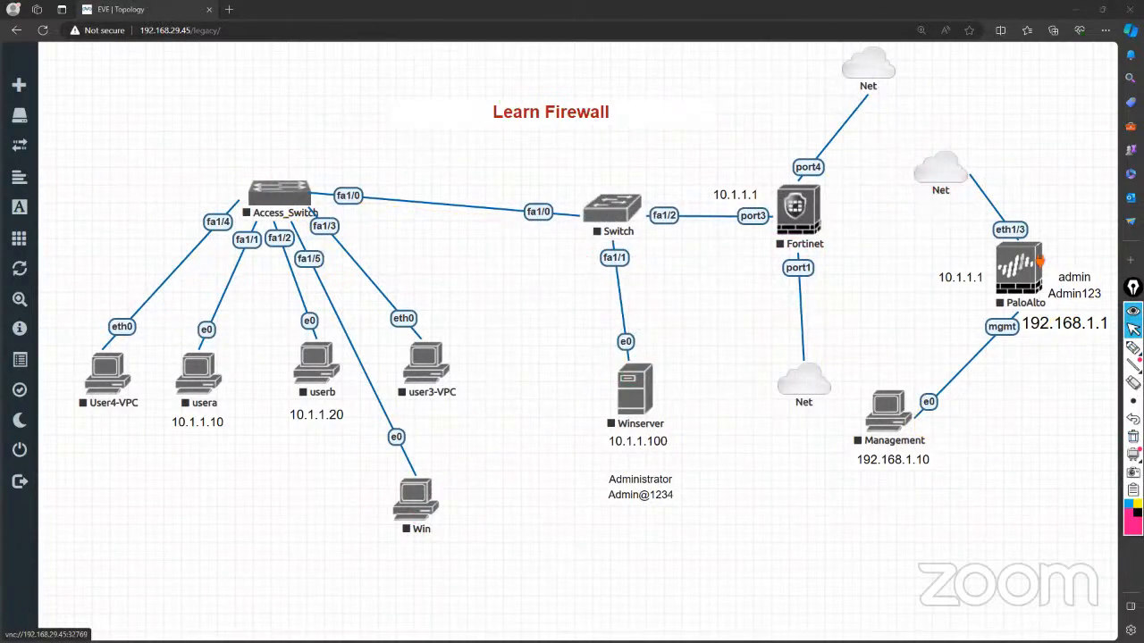
{"action": "left_click", "coordinate": [1132, 347]}
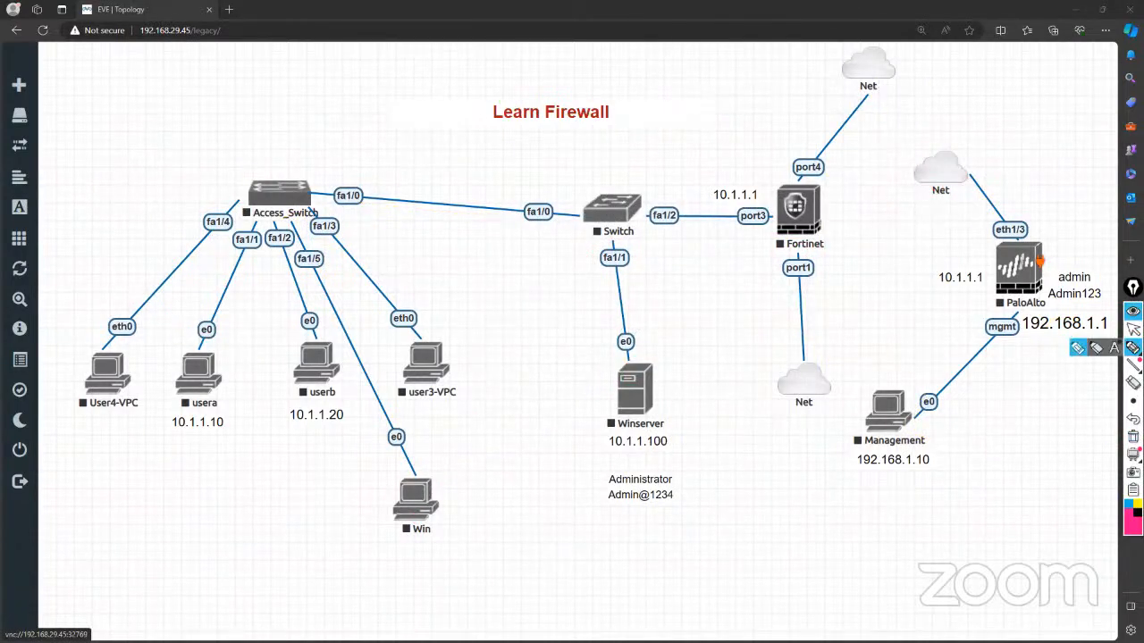
{"action": "left_click", "coordinate": [1078, 350]}
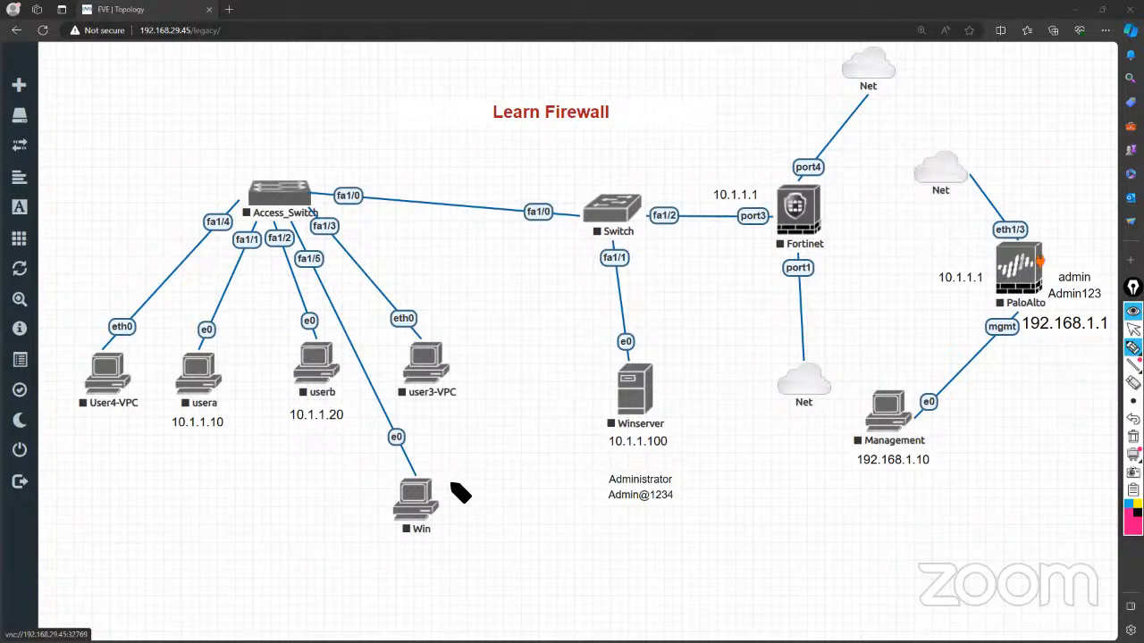
{"action": "mouse_move", "coordinate": [377, 466]}
{"action": "left_mouse_down"}
{"action": "mouse_move", "coordinate": [496, 465]}
{"action": "mouse_move", "coordinate": [367, 496]}
{"action": "mouse_move", "coordinate": [467, 573]}
{"action": "mouse_move", "coordinate": [498, 467]}
{"action": "left_mouse_up"}
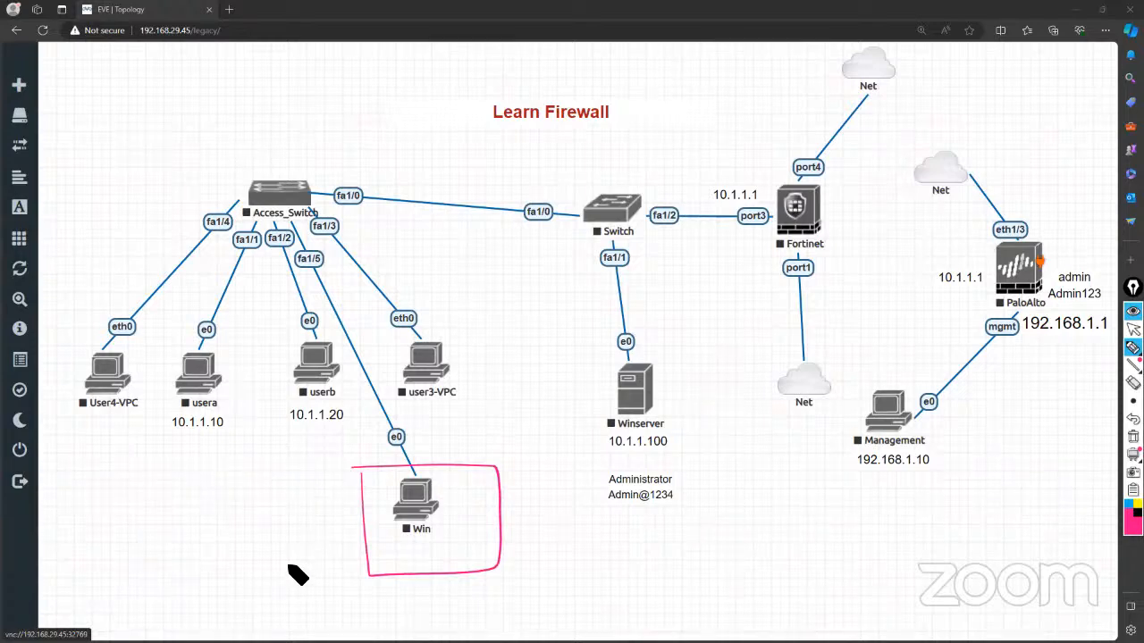
{"action": "mouse_move", "coordinate": [282, 539]}
{"action": "left_mouse_down"}
{"action": "mouse_move", "coordinate": [334, 528]}
{"action": "mouse_move", "coordinate": [265, 541]}
{"action": "mouse_move", "coordinate": [319, 529]}
{"action": "left_mouse_up"}
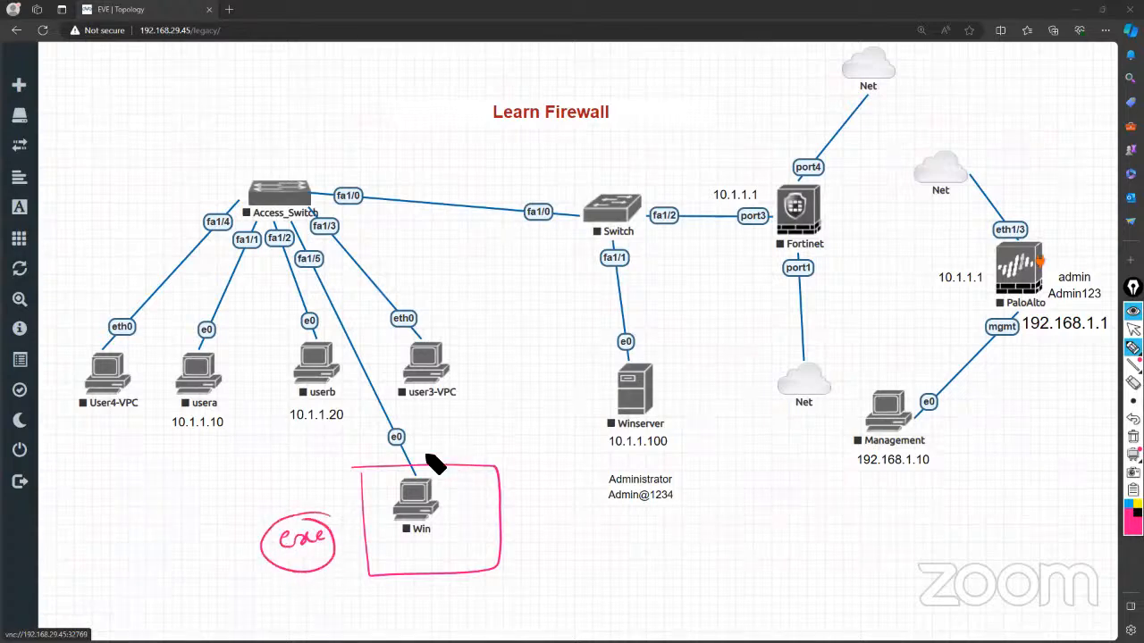
Trace the path to a boxed Fortinet, outline Untrust, and label the inside zone 'Trust Internal'.
{"action": "mouse_move", "coordinate": [429, 467]}
{"action": "left_mouse_down"}
{"action": "mouse_move", "coordinate": [375, 319]}
{"action": "mouse_move", "coordinate": [331, 247]}
{"action": "mouse_move", "coordinate": [291, 215]}
{"action": "mouse_move", "coordinate": [320, 171]}
{"action": "mouse_move", "coordinate": [772, 191]}
{"action": "left_mouse_up"}
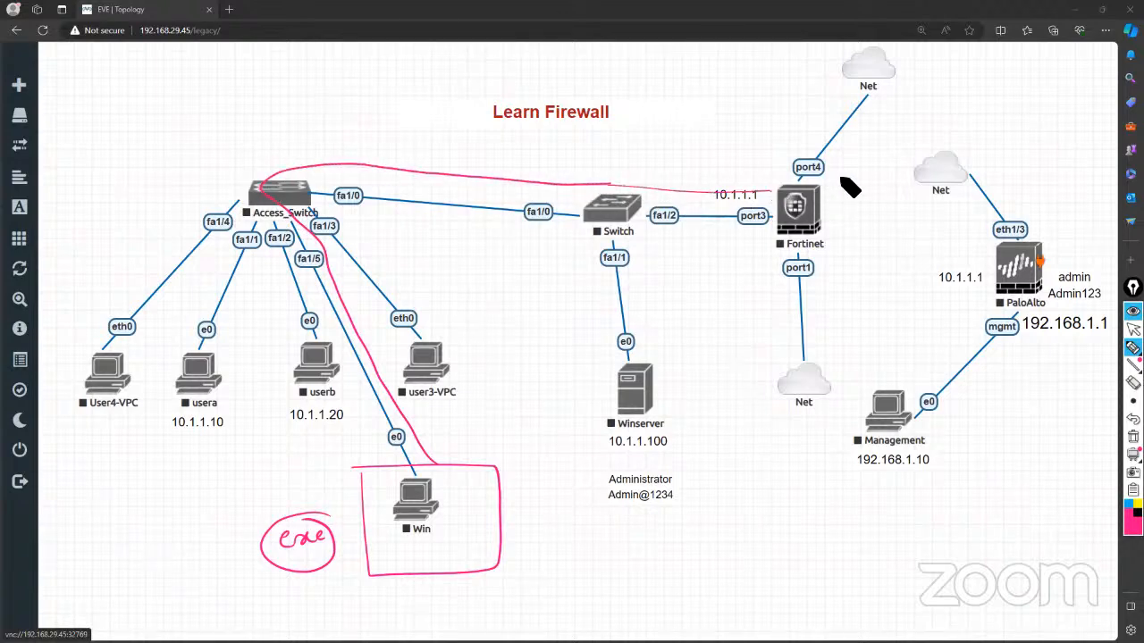
{"action": "mouse_move", "coordinate": [847, 172]}
{"action": "left_mouse_down"}
{"action": "mouse_move", "coordinate": [767, 182]}
{"action": "mouse_move", "coordinate": [761, 268]}
{"action": "mouse_move", "coordinate": [850, 261]}
{"action": "mouse_move", "coordinate": [845, 173]}
{"action": "mouse_move", "coordinate": [906, 78]}
{"action": "mouse_move", "coordinate": [980, 80]}
{"action": "mouse_move", "coordinate": [1013, 107]}
{"action": "mouse_move", "coordinate": [1046, 94]}
{"action": "left_mouse_up"}
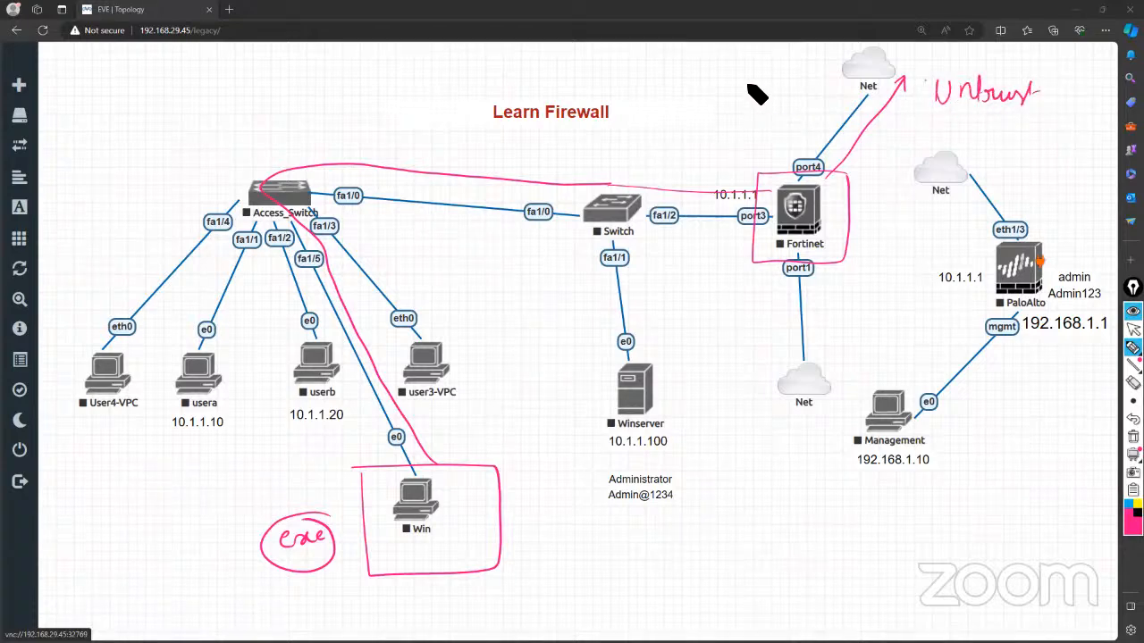
{"action": "mouse_move", "coordinate": [741, 68]}
{"action": "left_mouse_down"}
{"action": "mouse_move", "coordinate": [756, 173]}
{"action": "mouse_move", "coordinate": [885, 170]}
{"action": "mouse_move", "coordinate": [995, 118]}
{"action": "mouse_move", "coordinate": [1054, 113]}
{"action": "left_mouse_up"}
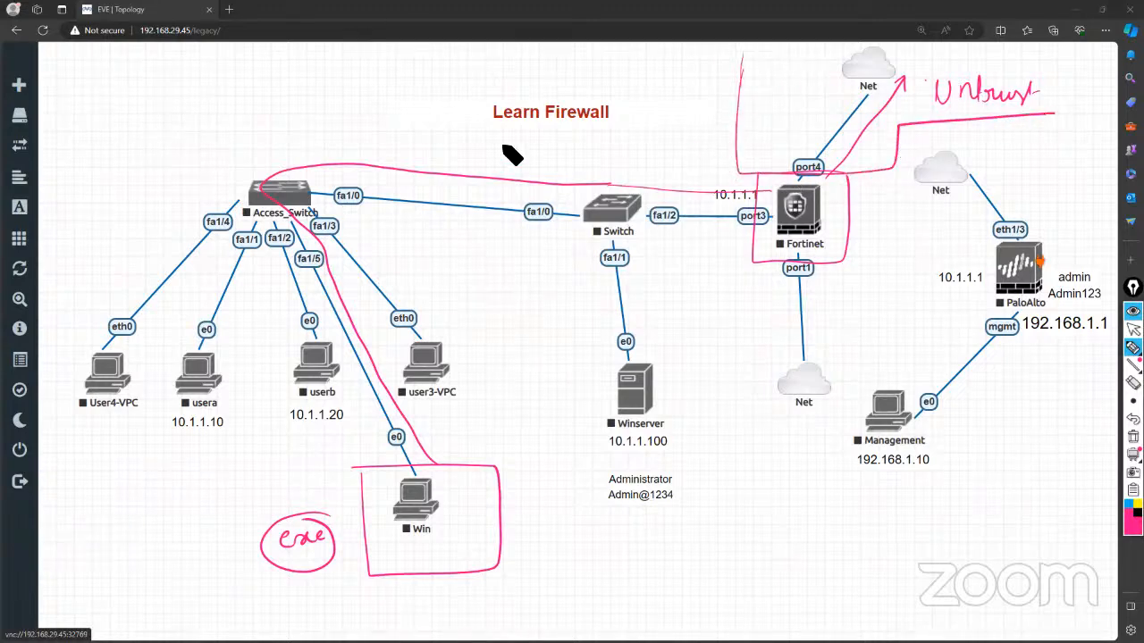
{"action": "mouse_move", "coordinate": [282, 76]}
{"action": "left_mouse_down"}
{"action": "mouse_move", "coordinate": [659, 68]}
{"action": "mouse_move", "coordinate": [702, 106]}
{"action": "mouse_move", "coordinate": [724, 214]}
{"action": "mouse_move", "coordinate": [728, 450]}
{"action": "mouse_move", "coordinate": [621, 572]}
{"action": "mouse_move", "coordinate": [505, 576]}
{"action": "left_mouse_up"}
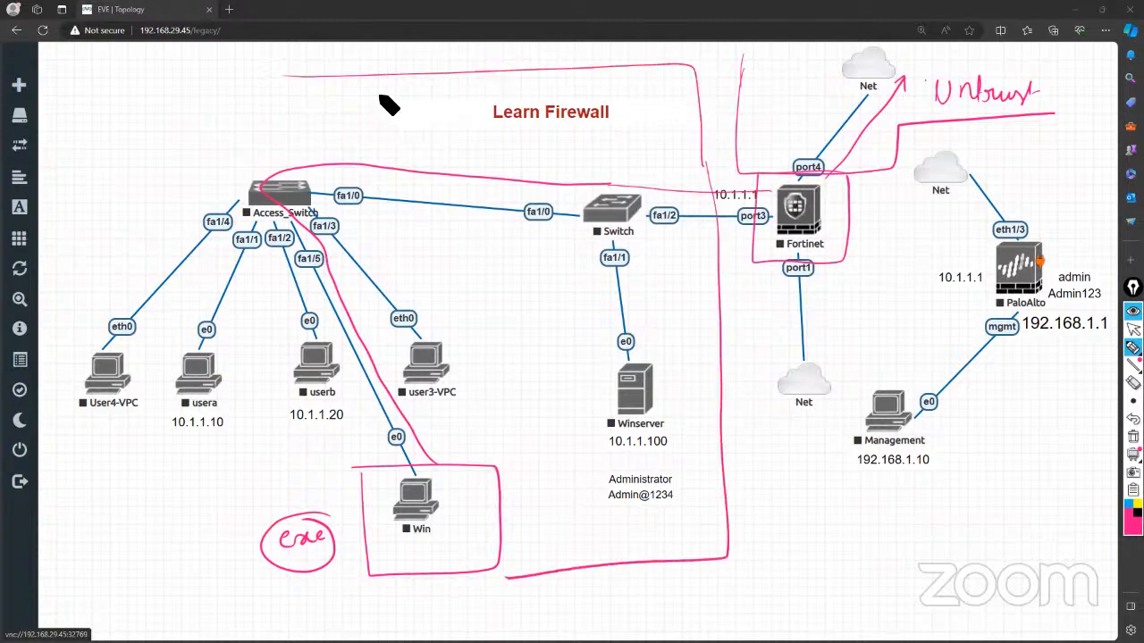
{"action": "mouse_move", "coordinate": [369, 86]}
{"action": "left_mouse_down"}
{"action": "mouse_move", "coordinate": [382, 108]}
{"action": "mouse_move", "coordinate": [461, 88]}
{"action": "left_mouse_up"}
{"action": "mouse_move", "coordinate": [411, 123]}
{"action": "left_mouse_down"}
{"action": "mouse_move", "coordinate": [447, 133]}
{"action": "mouse_move", "coordinate": [455, 158]}
{"action": "mouse_move", "coordinate": [563, 160]}
{"action": "left_mouse_up"}
{"action": "left_click_drag", "start_coordinate": [565, 130], "coordinate": [566, 159]}
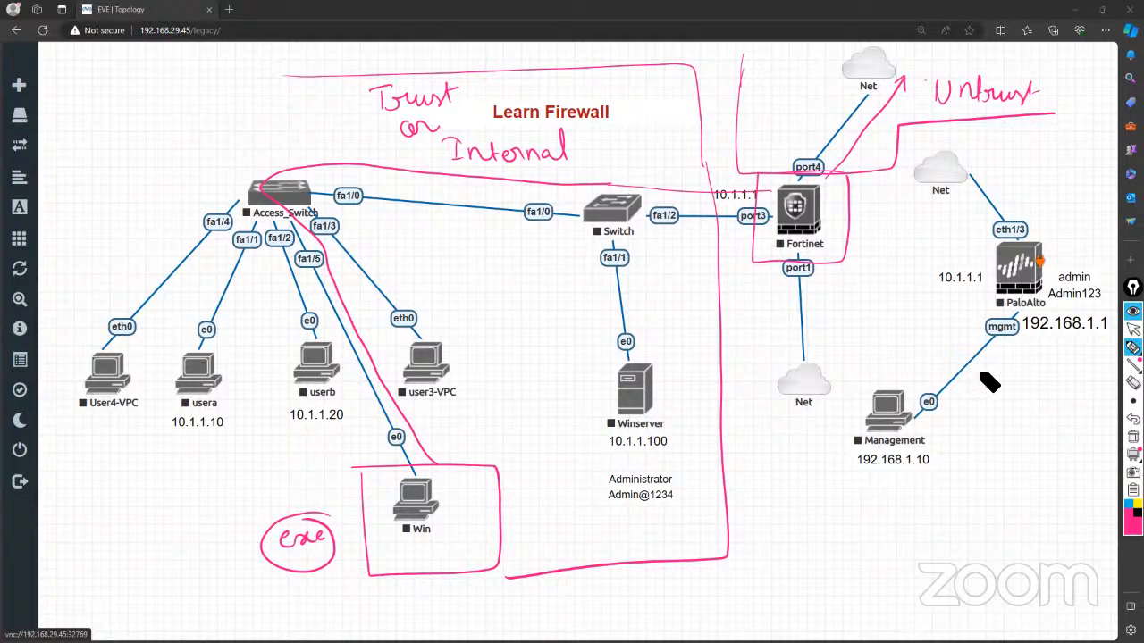
Start the Win, Access_Switch and Switch nodes.
{"action": "left_click", "coordinate": [1133, 329]}
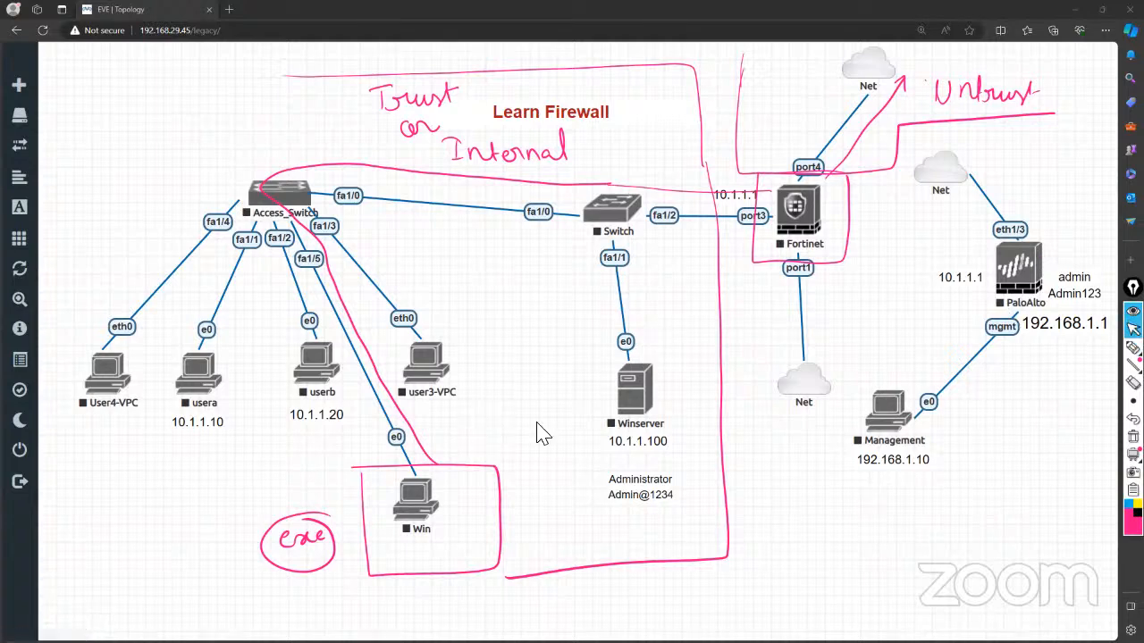
{"action": "right_click", "coordinate": [416, 508]}
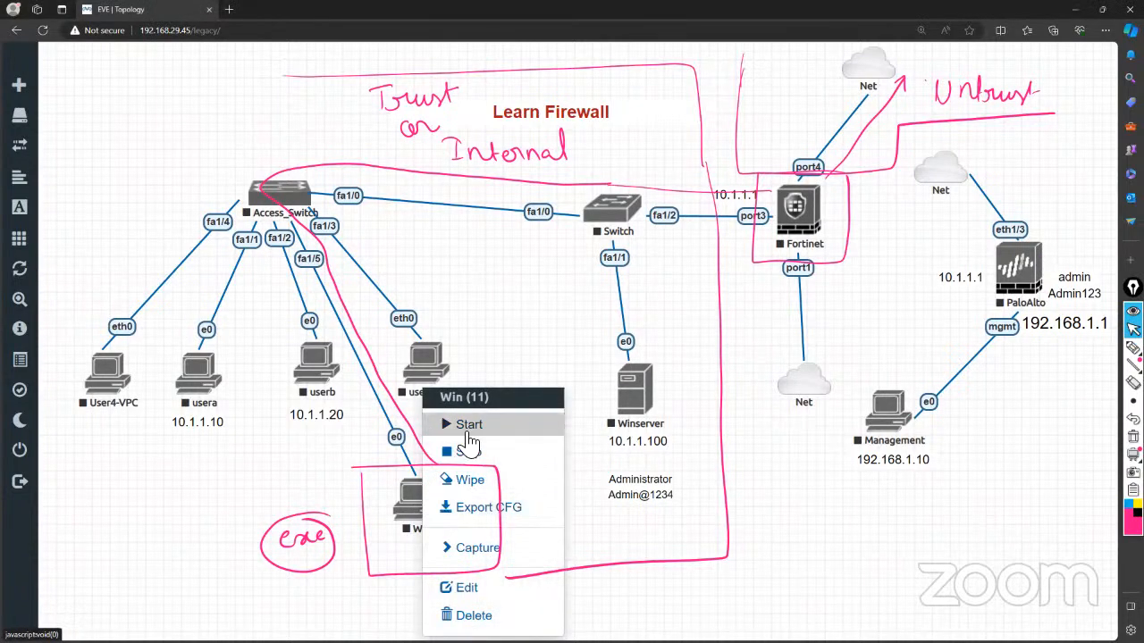
{"action": "left_click", "coordinate": [451, 422]}
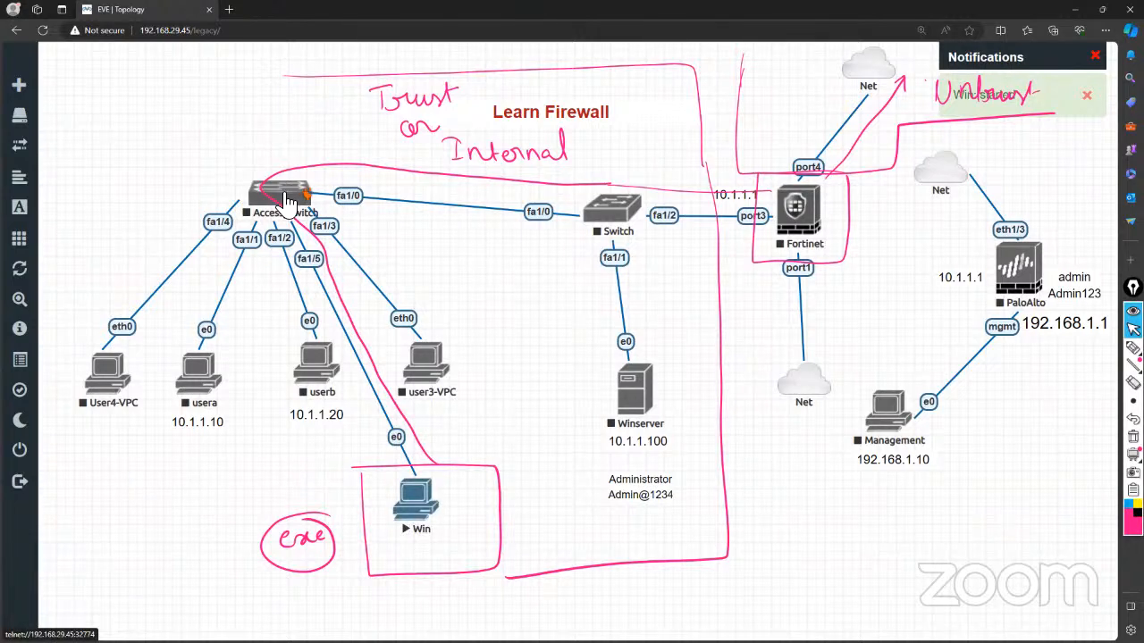
{"action": "right_click", "coordinate": [288, 200]}
{"action": "left_click", "coordinate": [337, 235]}
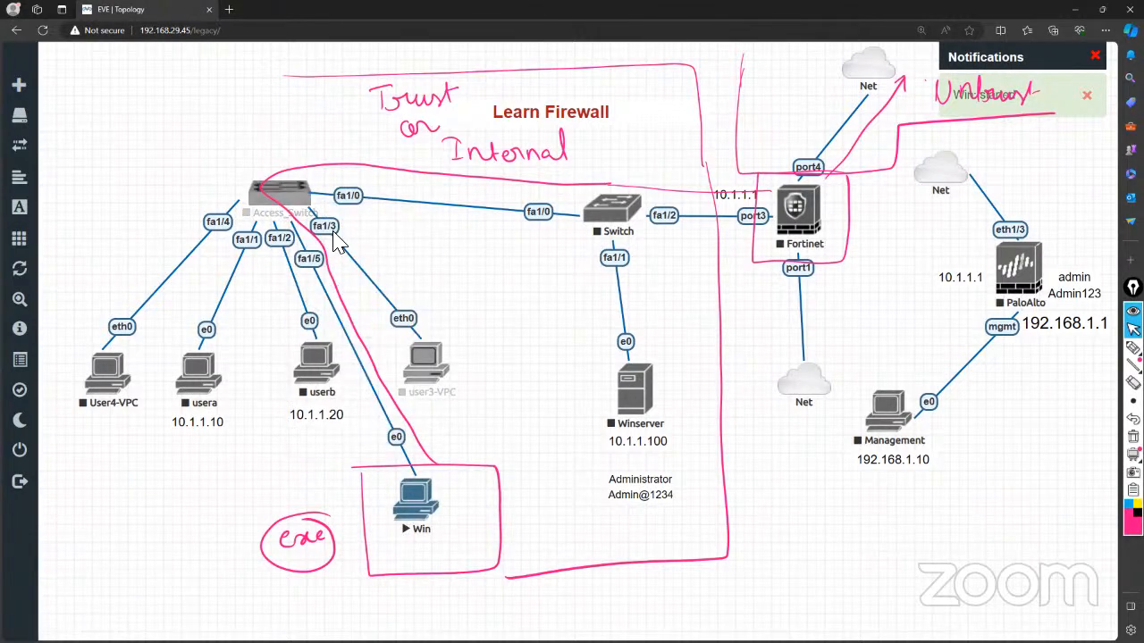
{"action": "right_click", "coordinate": [595, 223]}
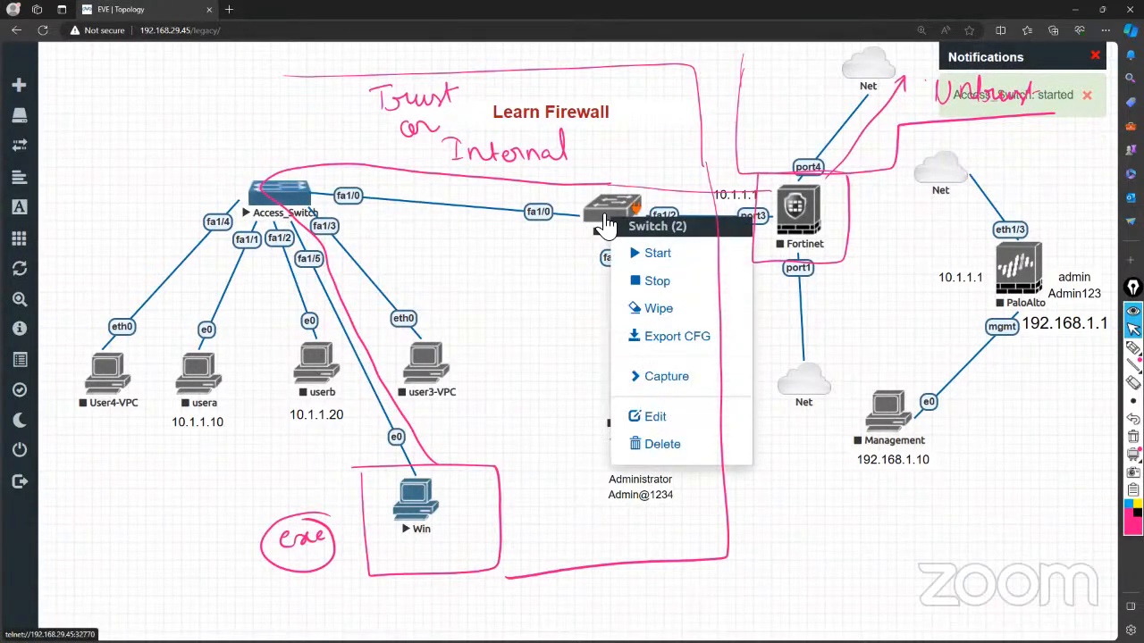
{"action": "left_click", "coordinate": [640, 253]}
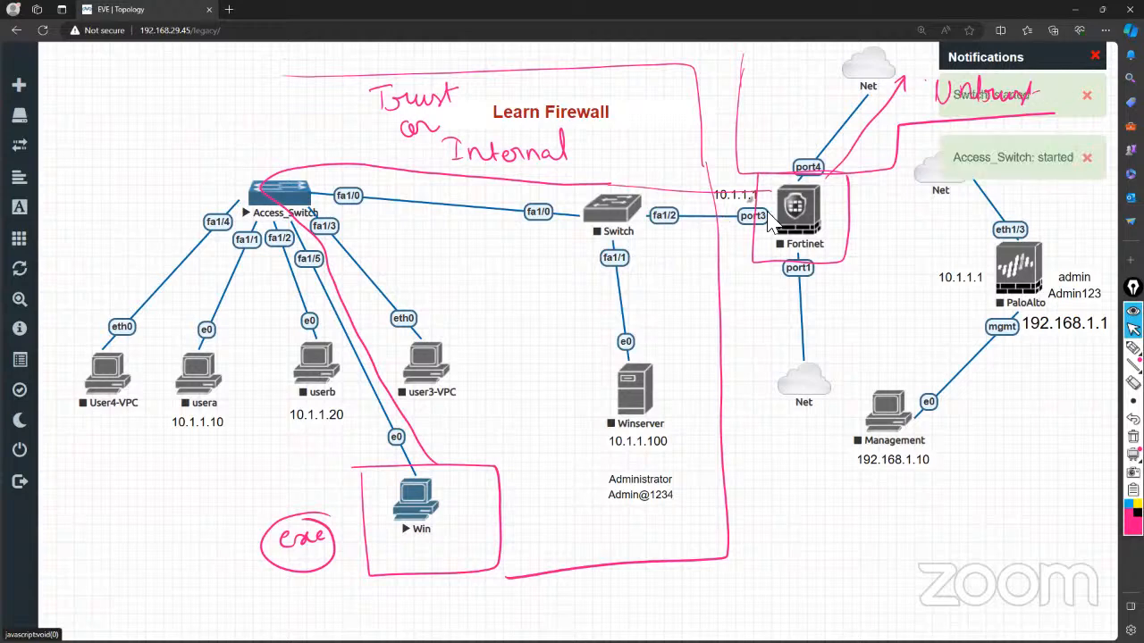
Start the Winserver node and then the Fortinet firewall.
{"action": "right_click", "coordinate": [638, 398]}
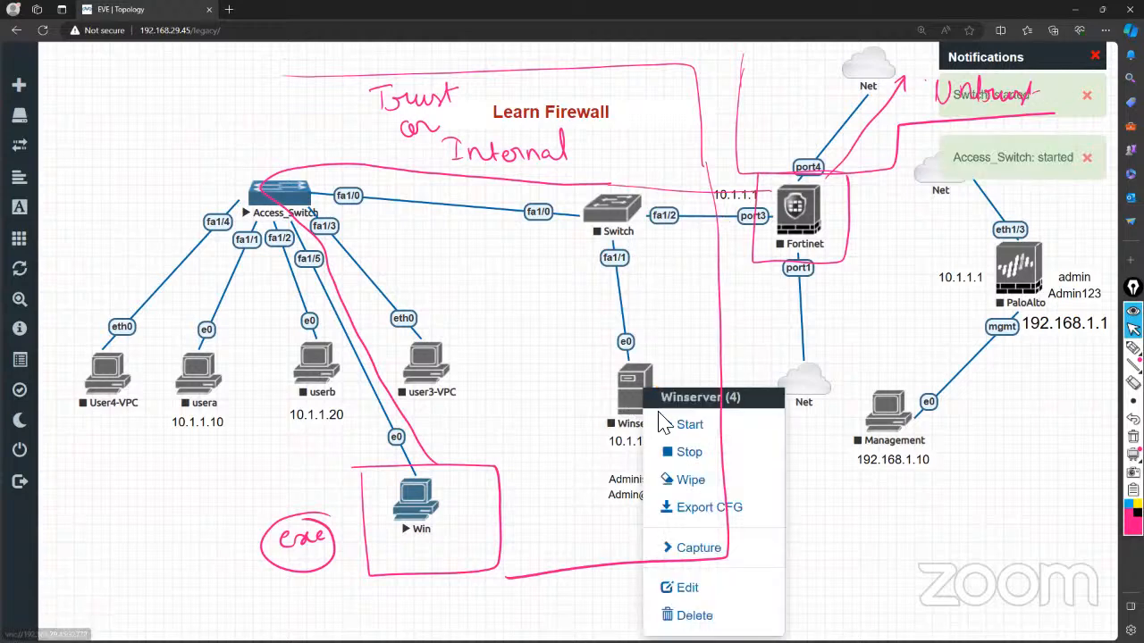
{"action": "left_click", "coordinate": [674, 425]}
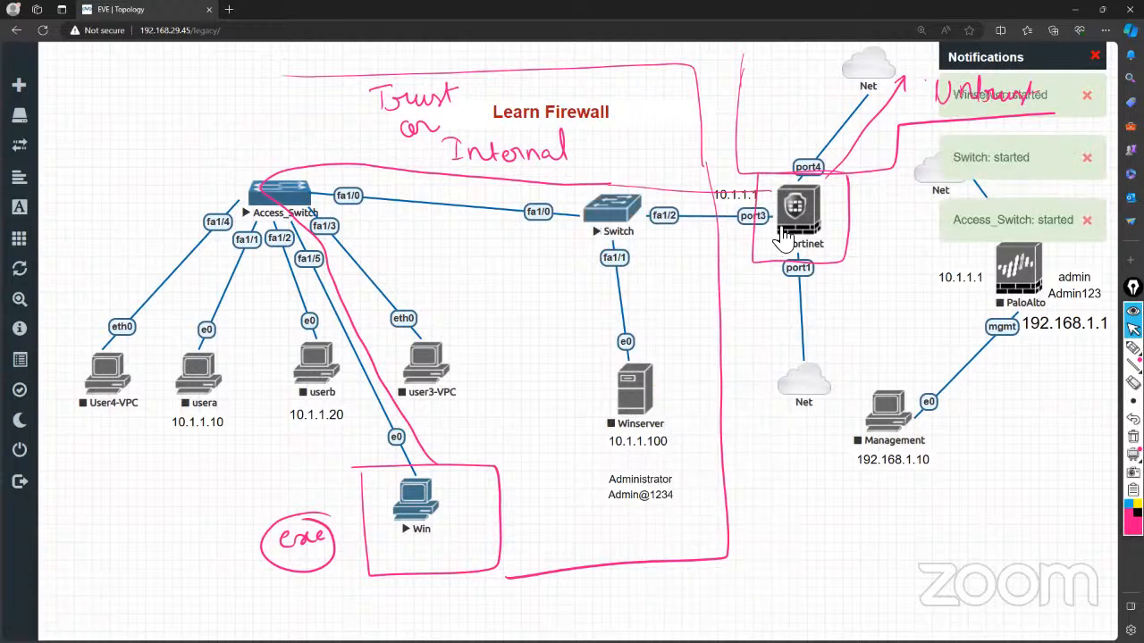
{"action": "right_click", "coordinate": [806, 213]}
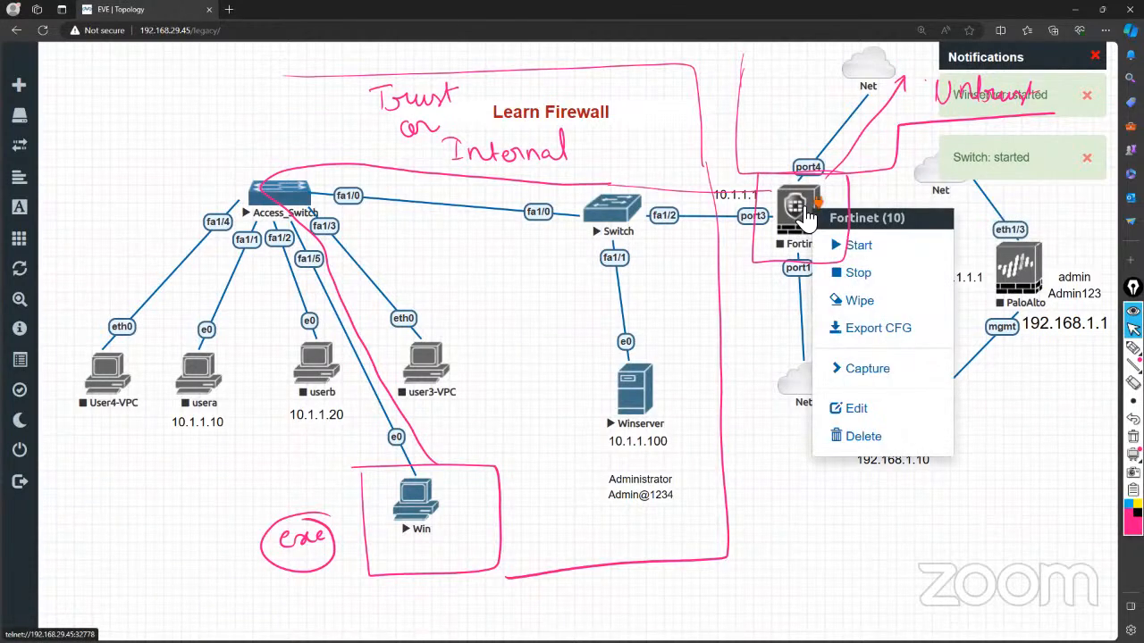
{"action": "left_click", "coordinate": [773, 315]}
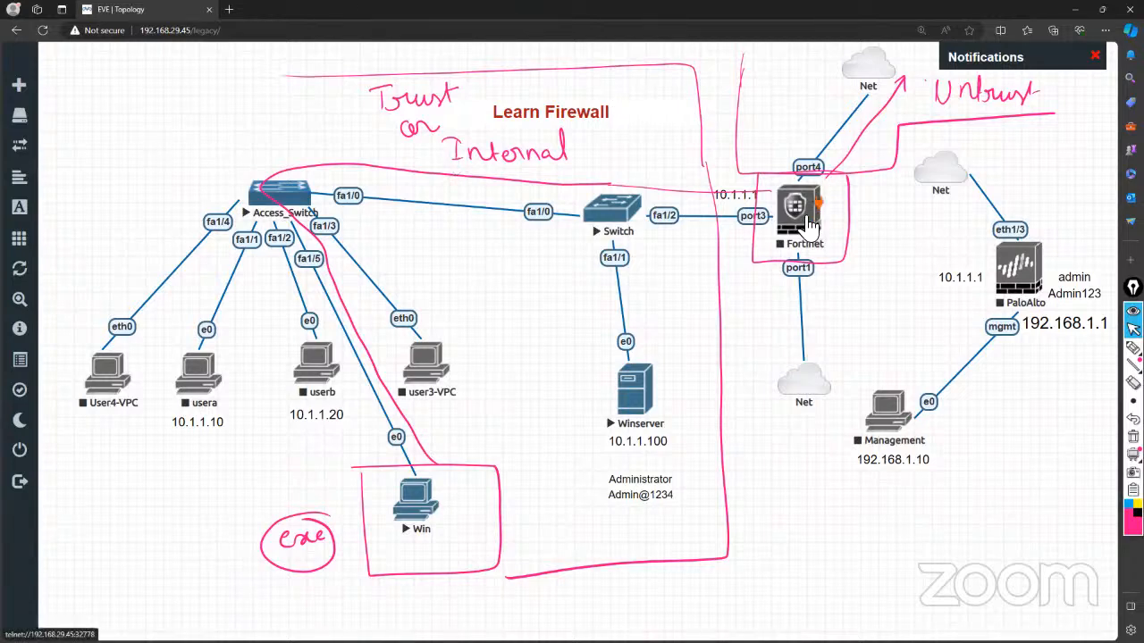
{"action": "right_click", "coordinate": [809, 224]}
{"action": "left_click", "coordinate": [842, 252]}
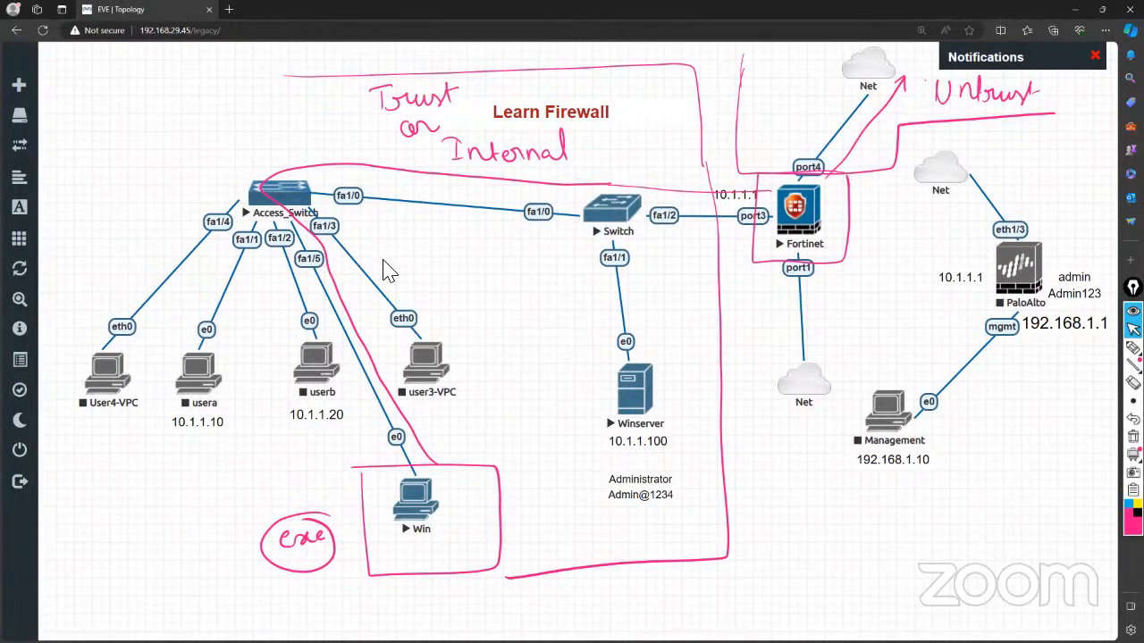
Try the Fortinet console, decline the external client, and log out of EVE-NG.
{"action": "left_click", "coordinate": [795, 219]}
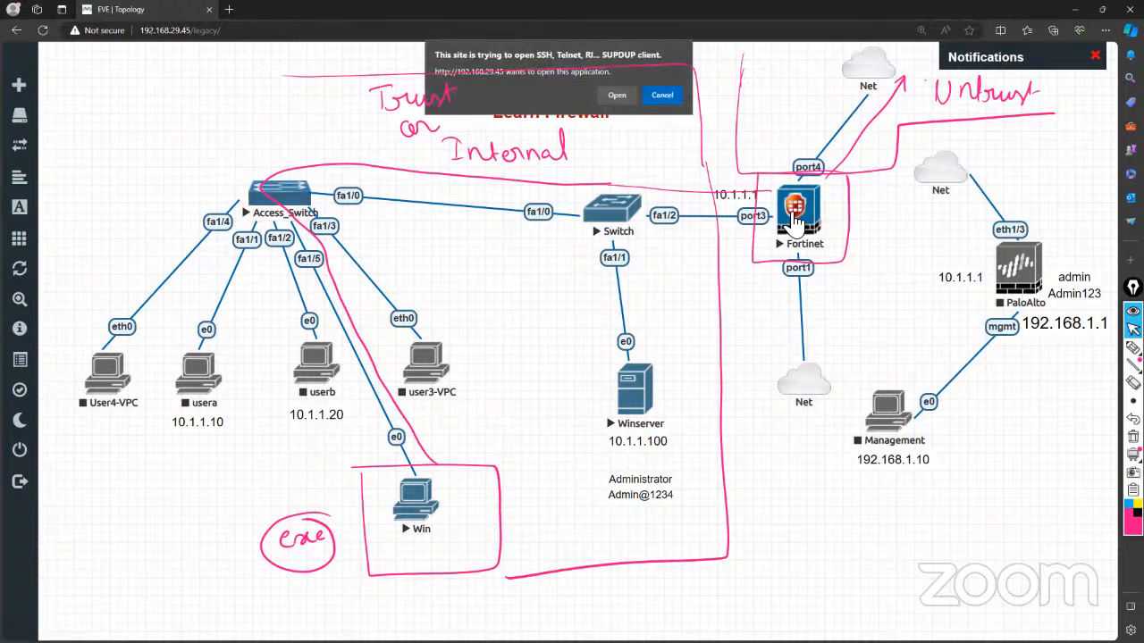
{"action": "left_click", "coordinate": [662, 95]}
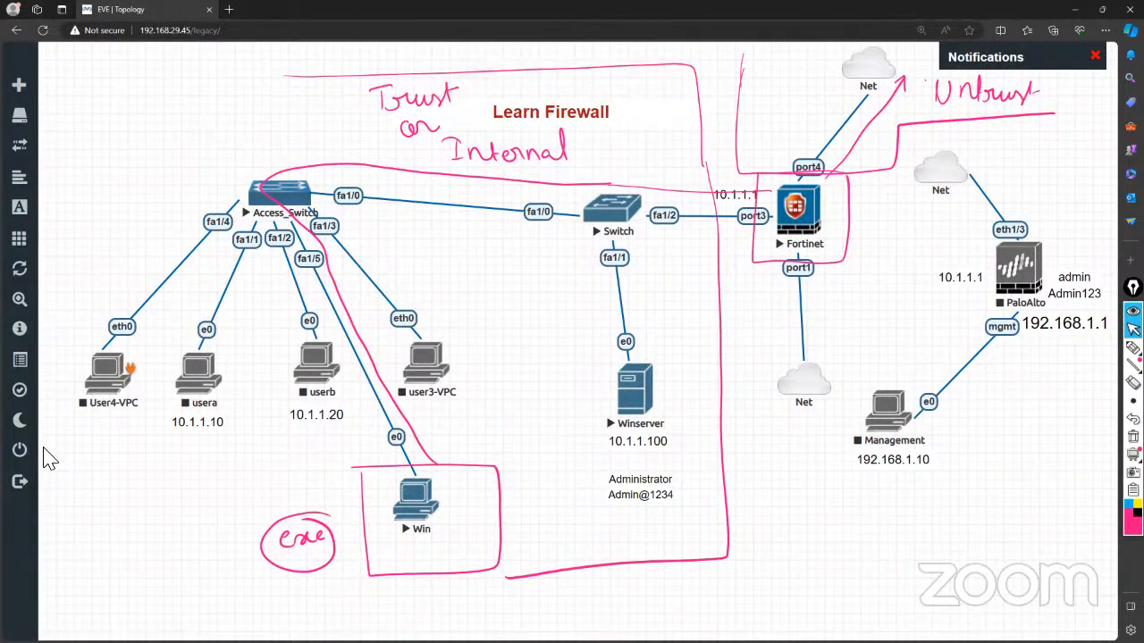
{"action": "mouse_move", "coordinate": [25, 494]}
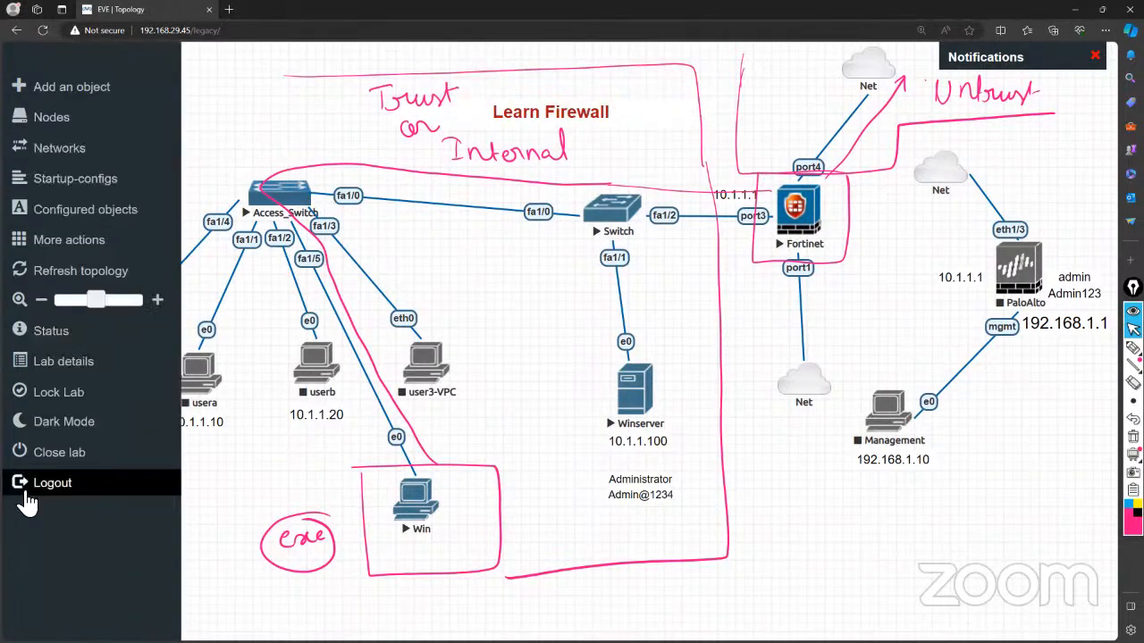
{"action": "left_click", "coordinate": [86, 473]}
Sign back in as admin using the Html5 console type and open the Fortinet console.
{"action": "left_click", "coordinate": [494, 348]}
{"action": "type", "text": "admin"}
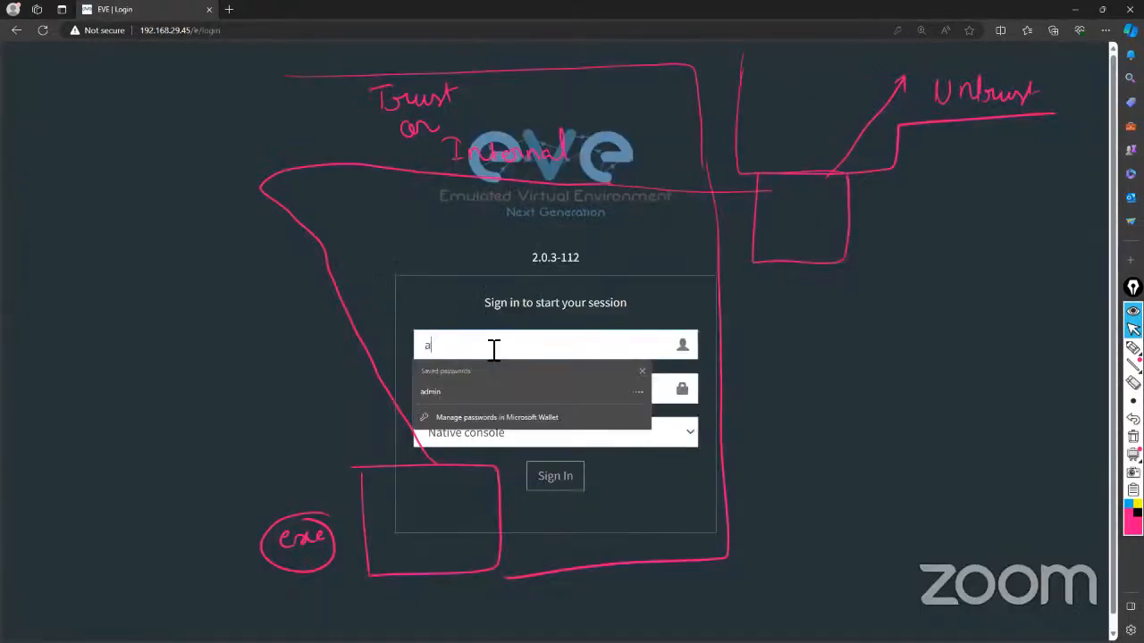
{"action": "key", "text": "Tab"}
{"action": "type", "text": "e"}
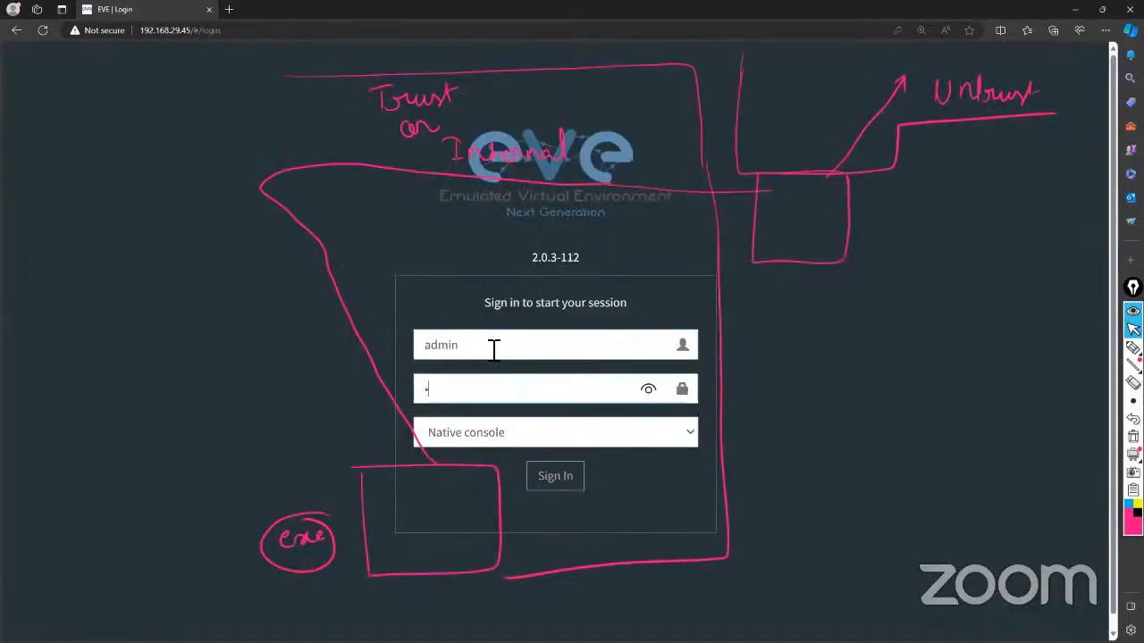
{"action": "type", "text": "ve"}
{"action": "left_click", "coordinate": [458, 438]}
{"action": "left_click", "coordinate": [453, 476]}
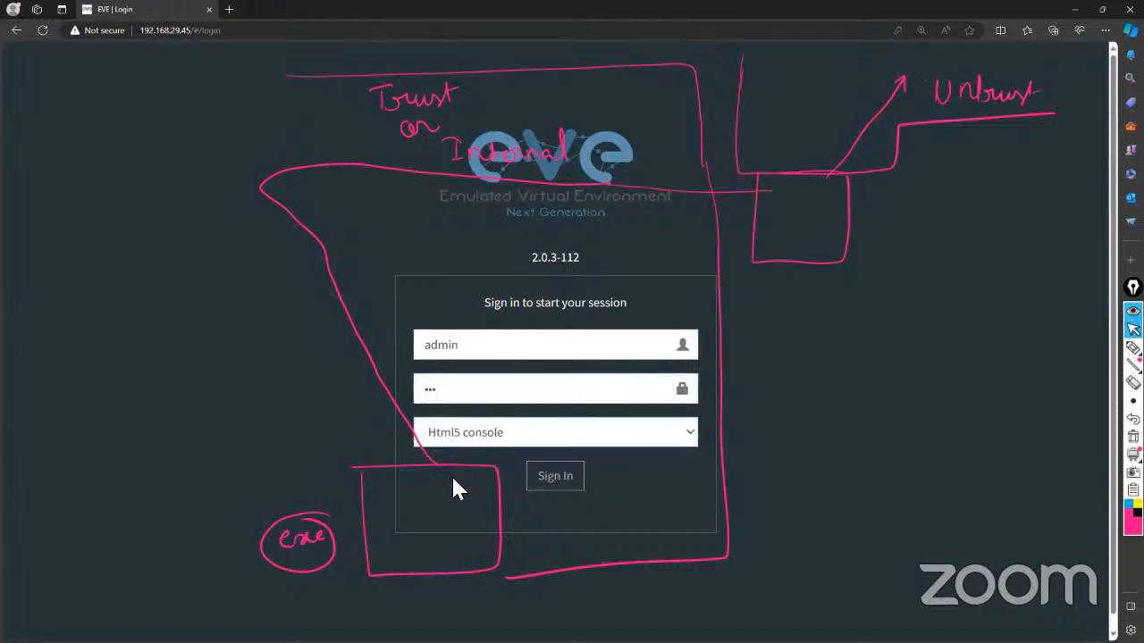
{"action": "left_click", "coordinate": [555, 478]}
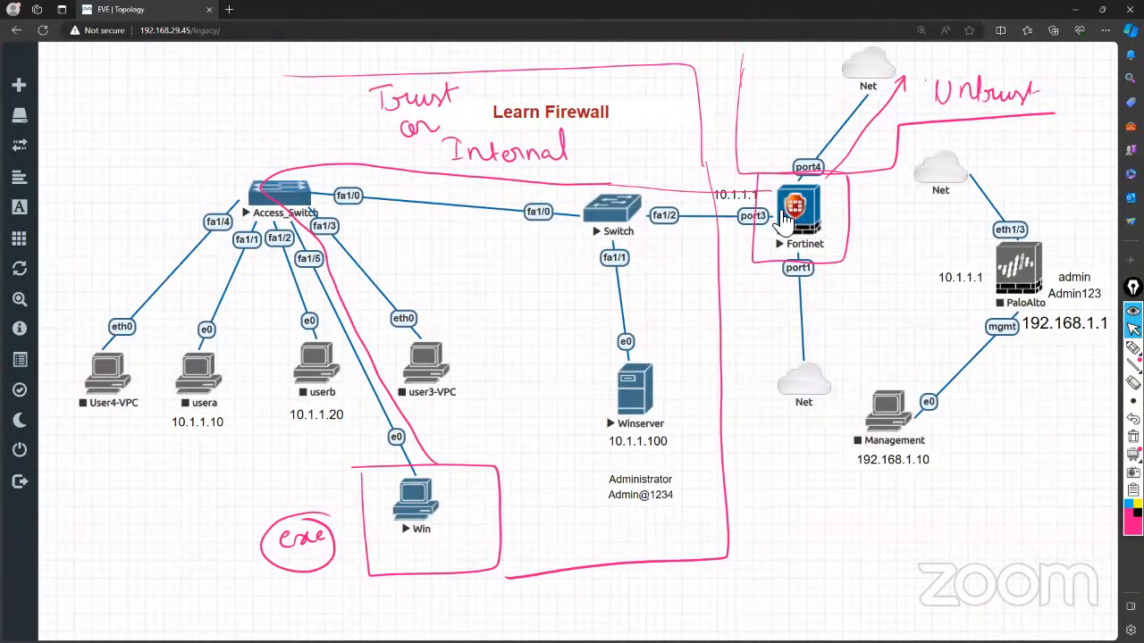
{"action": "left_click", "coordinate": [794, 208]}
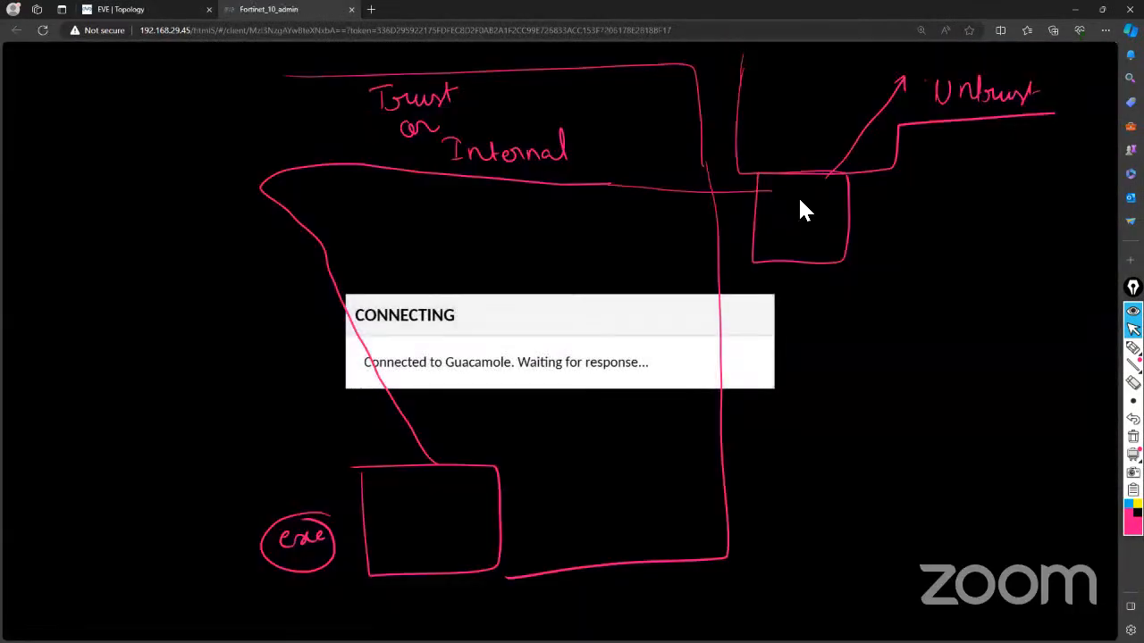
Log in to the FortiGate console as admin to reach the FortiGate-VM64-KVM # prompt.
{"action": "left_click", "coordinate": [1133, 311]}
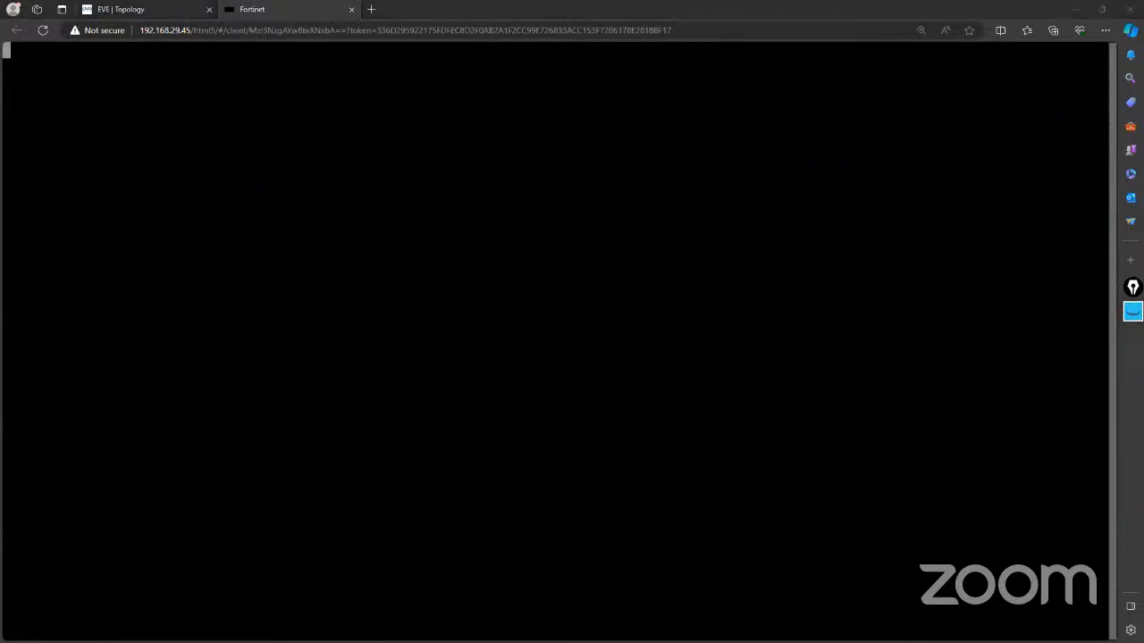
{"action": "left_click", "coordinate": [531, 183]}
{"action": "key", "text": "Return"}
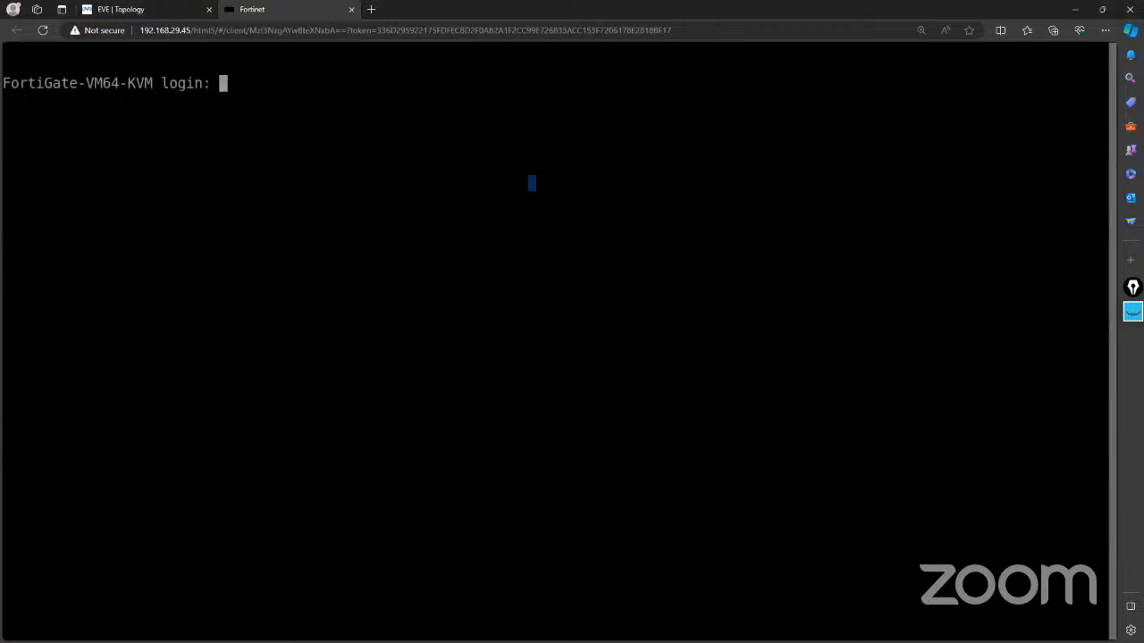
{"action": "type", "text": "admin"}
{"action": "key", "text": "Return"}
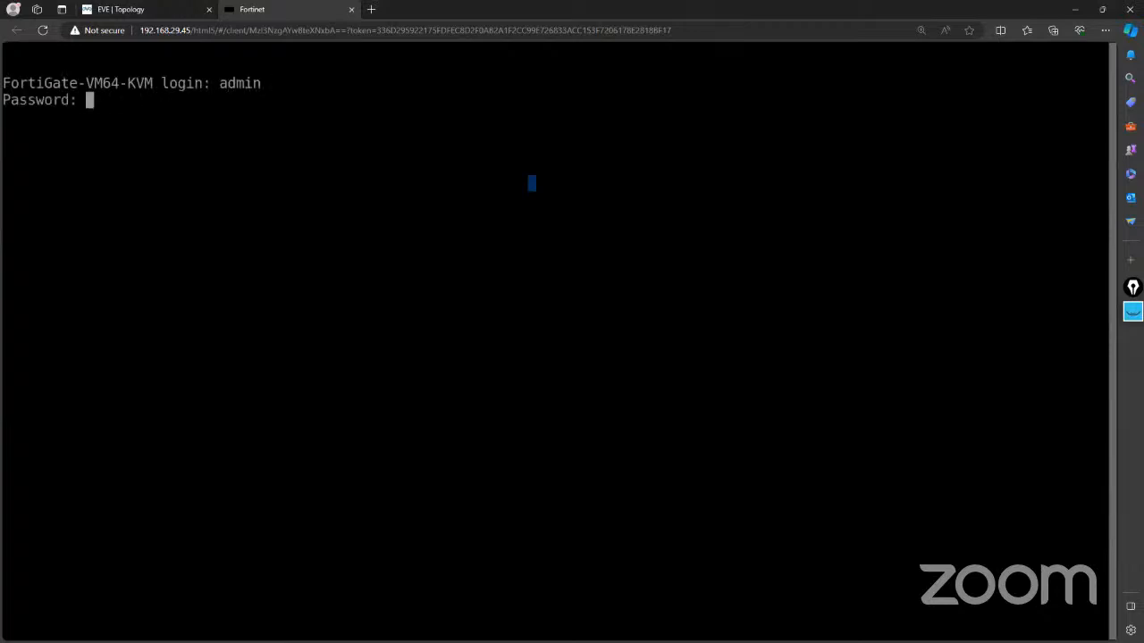
{"action": "key", "text": "Return"}
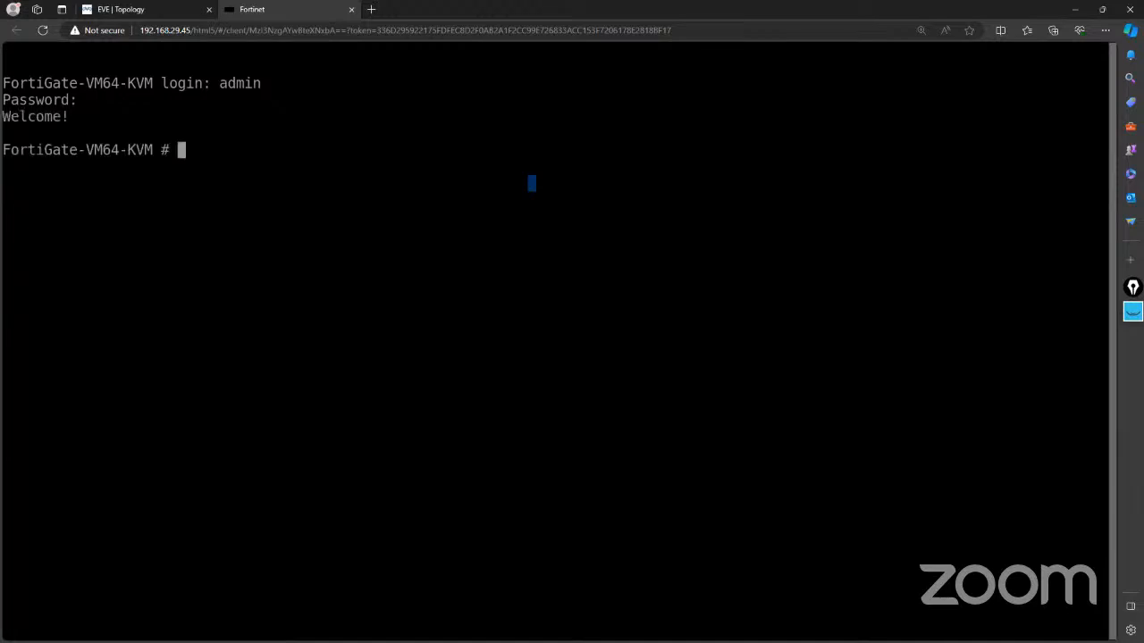
Open the Win client console, dismiss the network location prompt, and start entering the FortiGate address.
{"action": "left_click", "coordinate": [151, 9]}
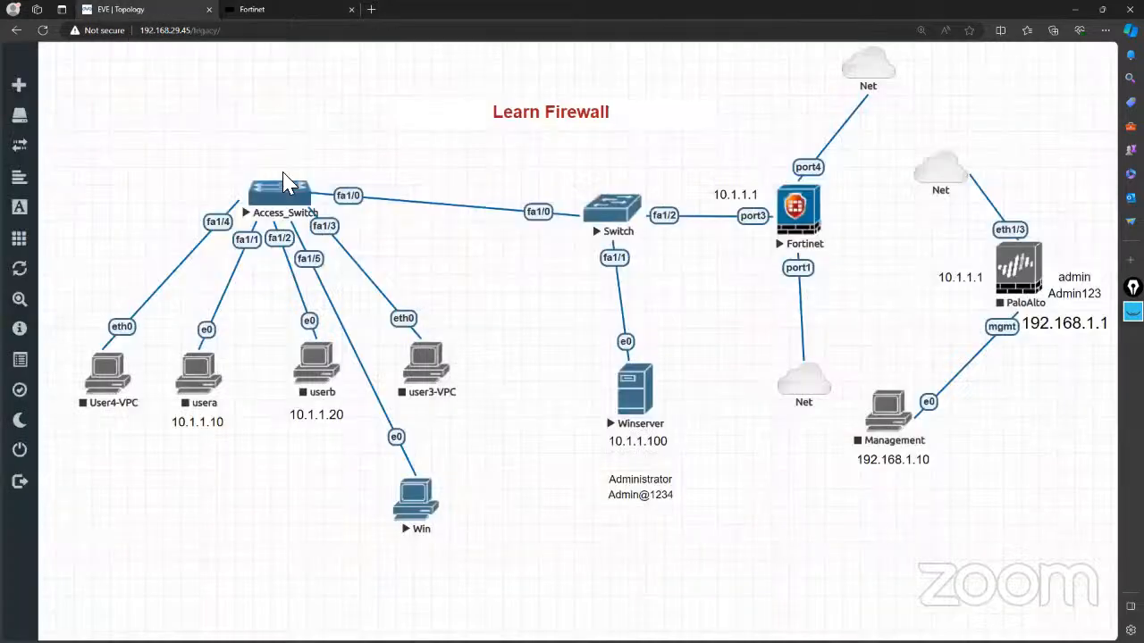
{"action": "left_click", "coordinate": [413, 501]}
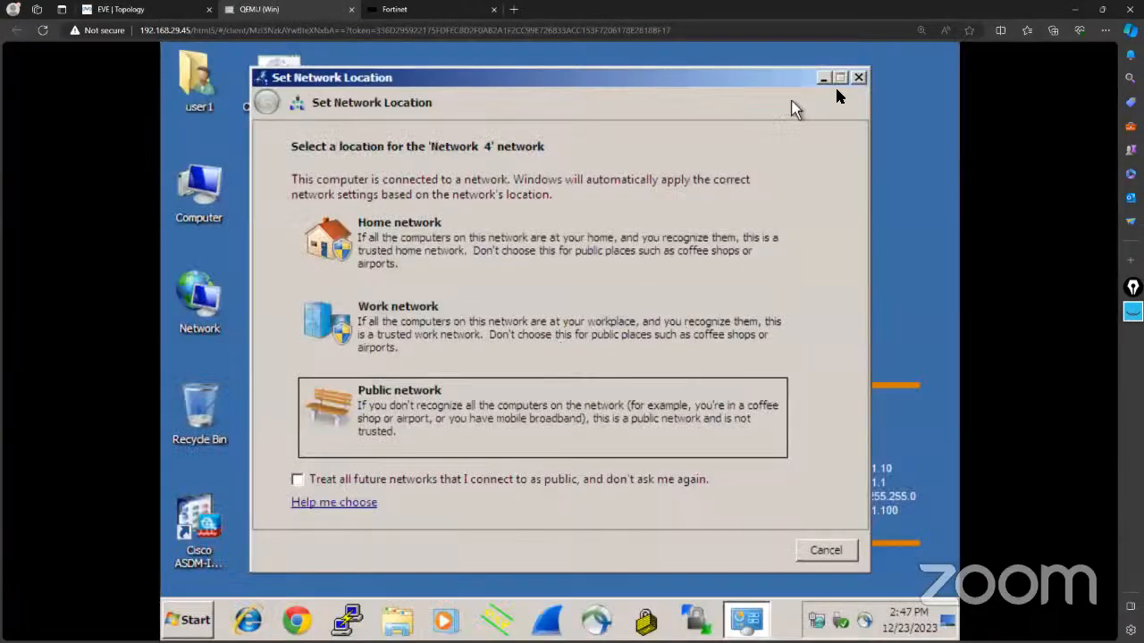
{"action": "left_click", "coordinate": [858, 79]}
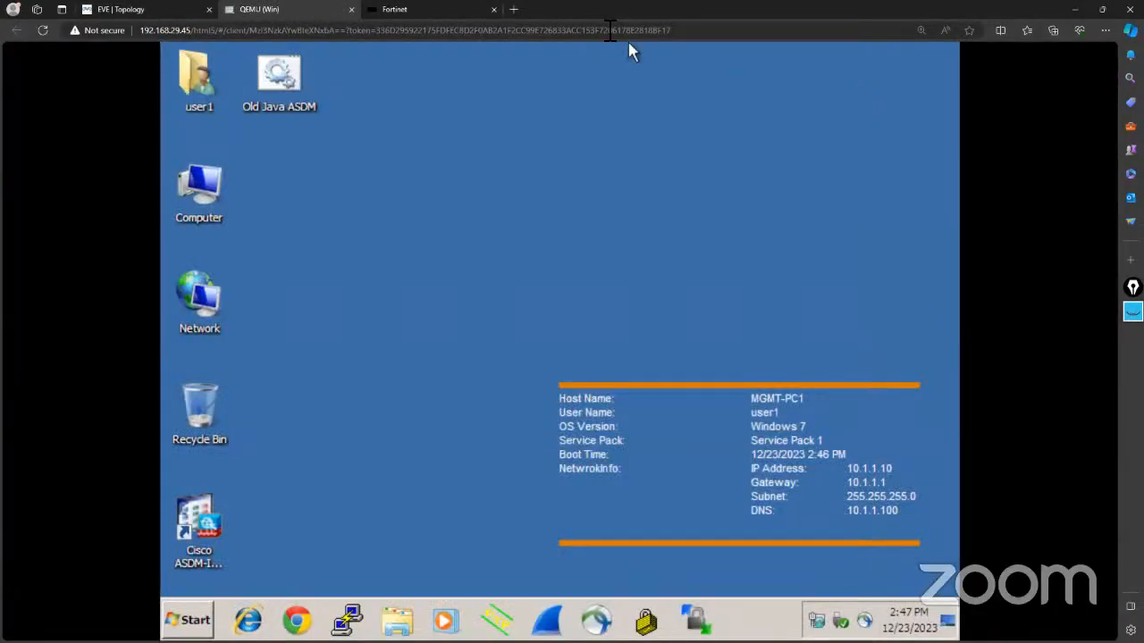
{"action": "left_click", "coordinate": [514, 11]}
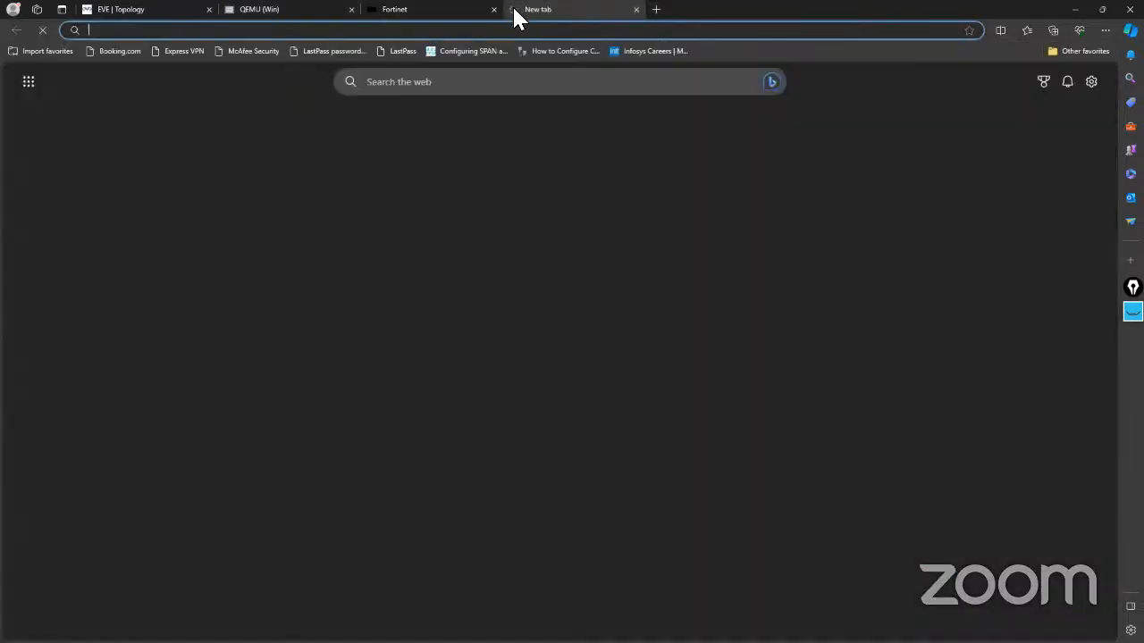
{"action": "type", "text": "192.168.29.212"}
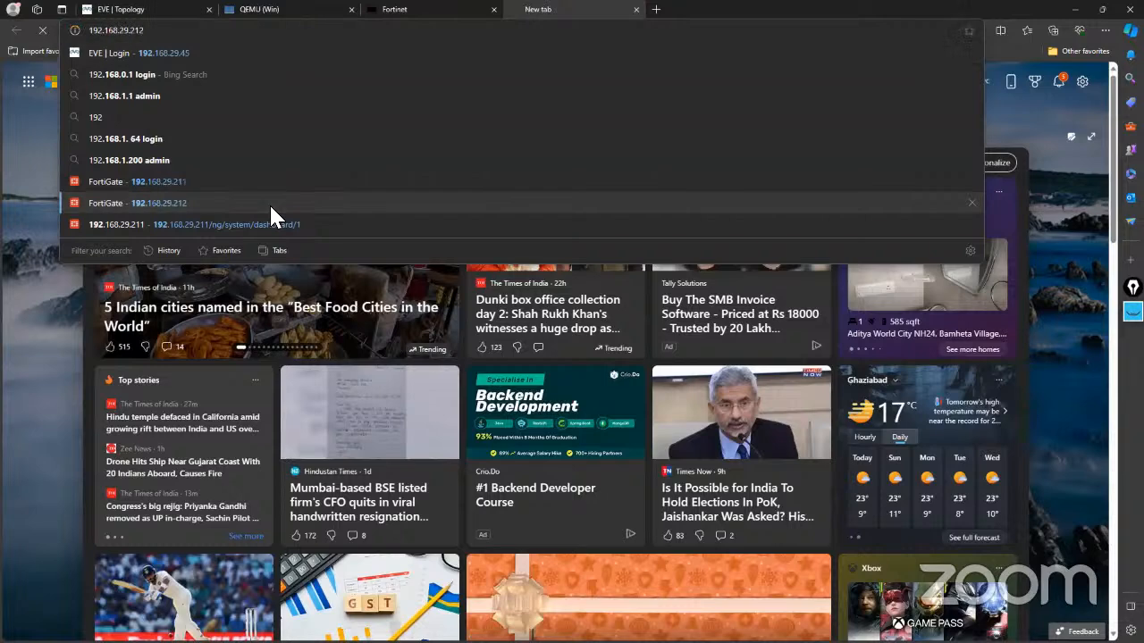
Log in to the FortiGate GUI at 192.168.29.212 as admin and postpone the setup prompt.
{"action": "left_click", "coordinate": [271, 207]}
{"action": "type", "text": "admin"}
{"action": "key", "text": "Tab"}
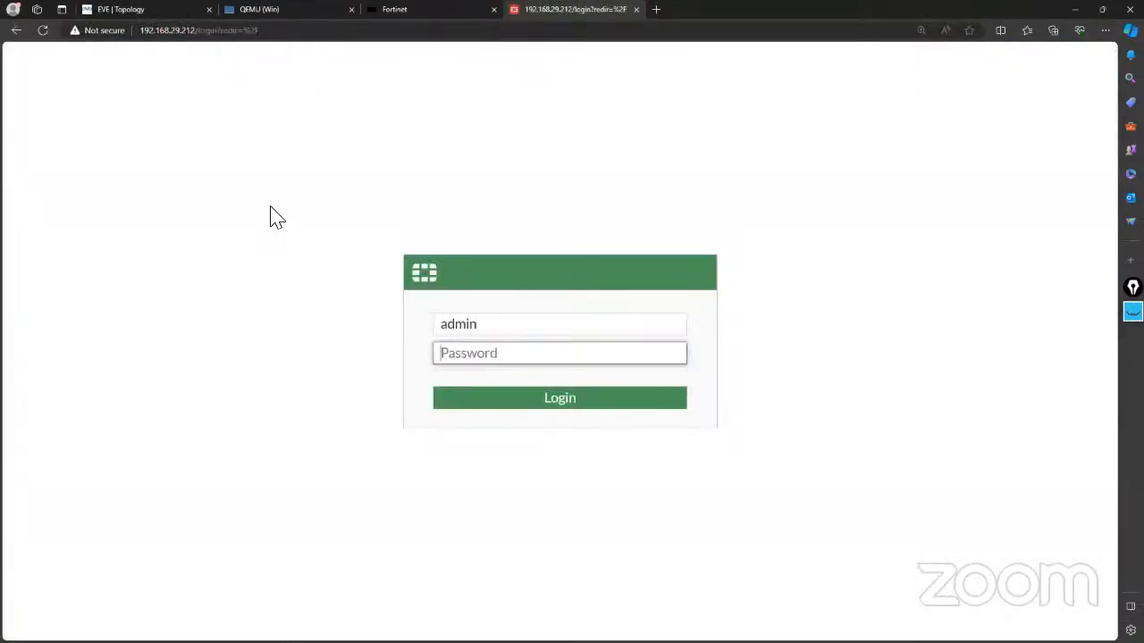
{"action": "type", "text": "••"}
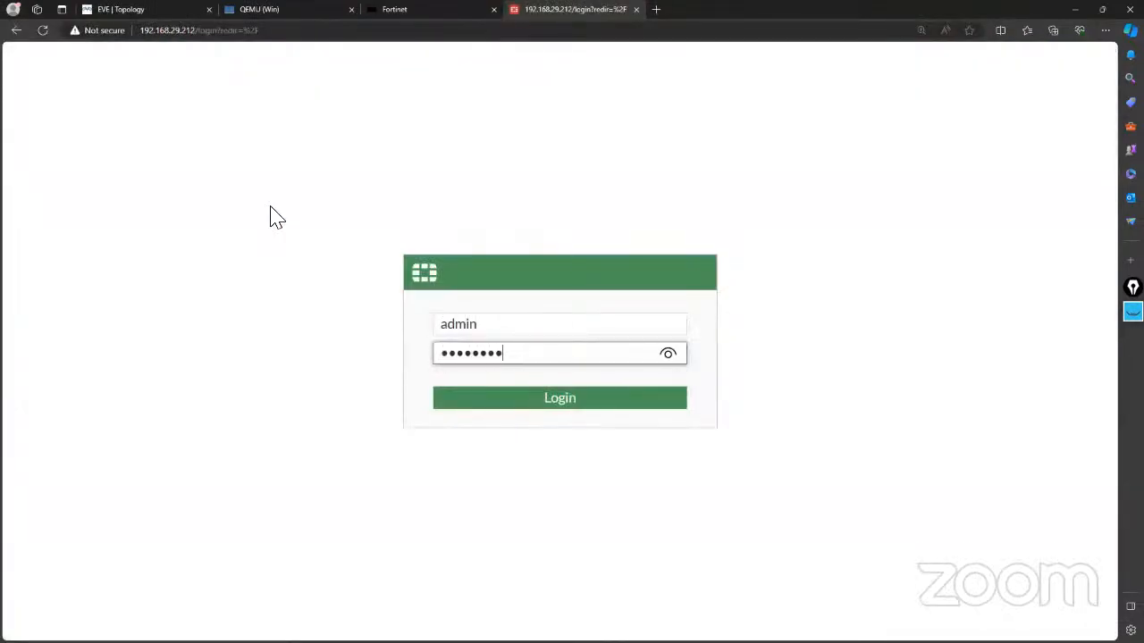
{"action": "type", "text": "••••••"}
{"action": "key", "text": "Return"}
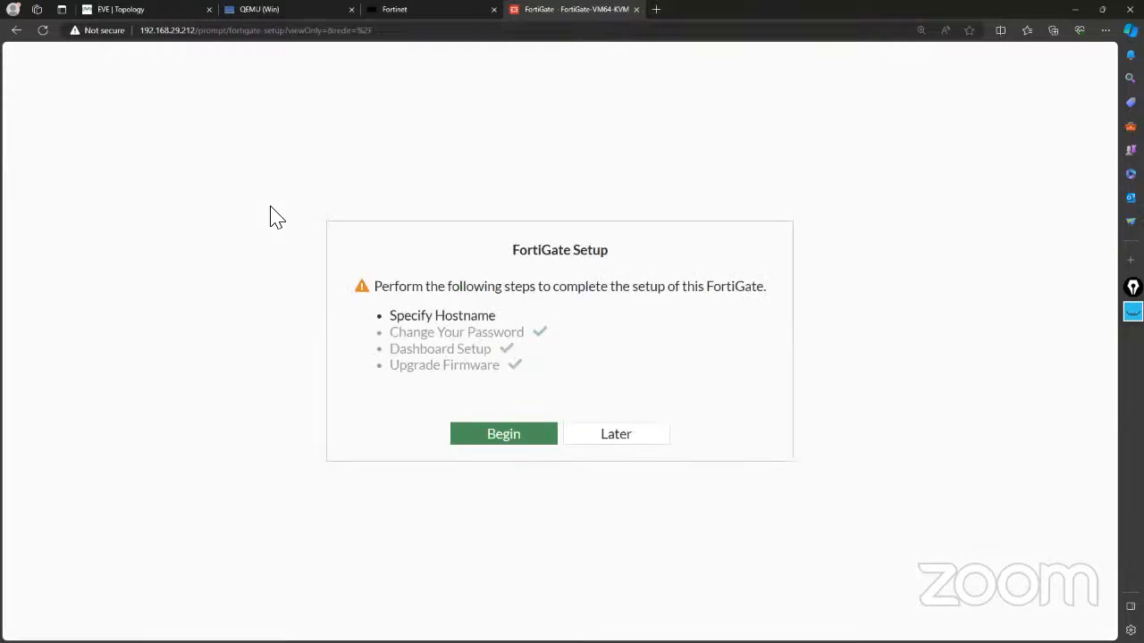
{"action": "left_click", "coordinate": [607, 436]}
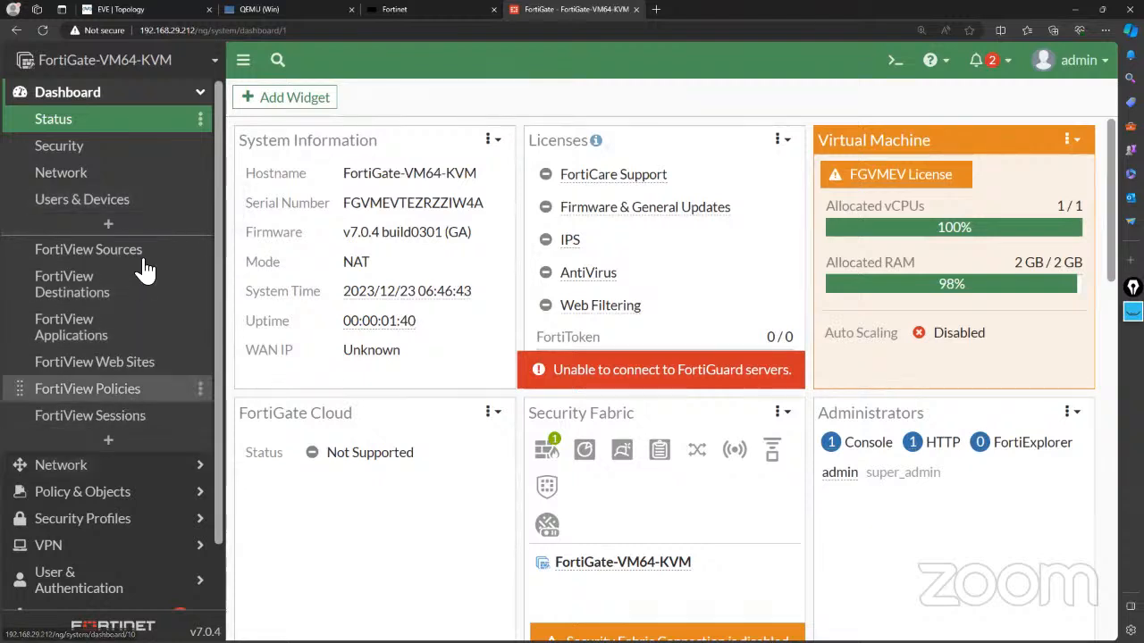
Open Firewall Policy and expand the Internal (port3) → Internet (port4) group to show Allow All.
{"action": "left_click", "coordinate": [94, 492]}
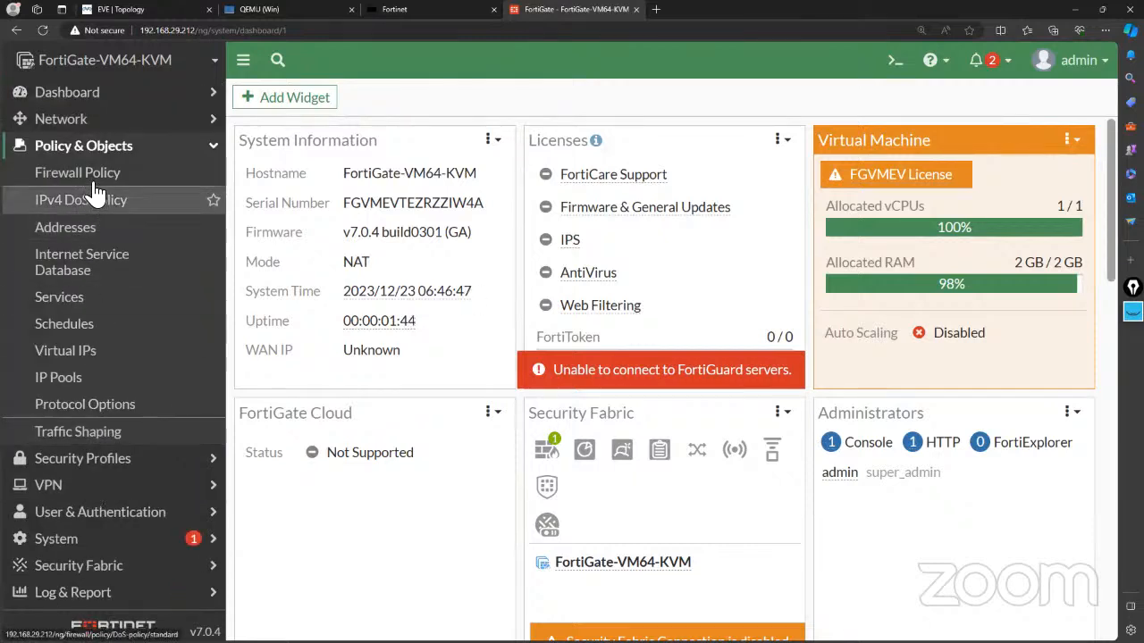
{"action": "left_click", "coordinate": [93, 178]}
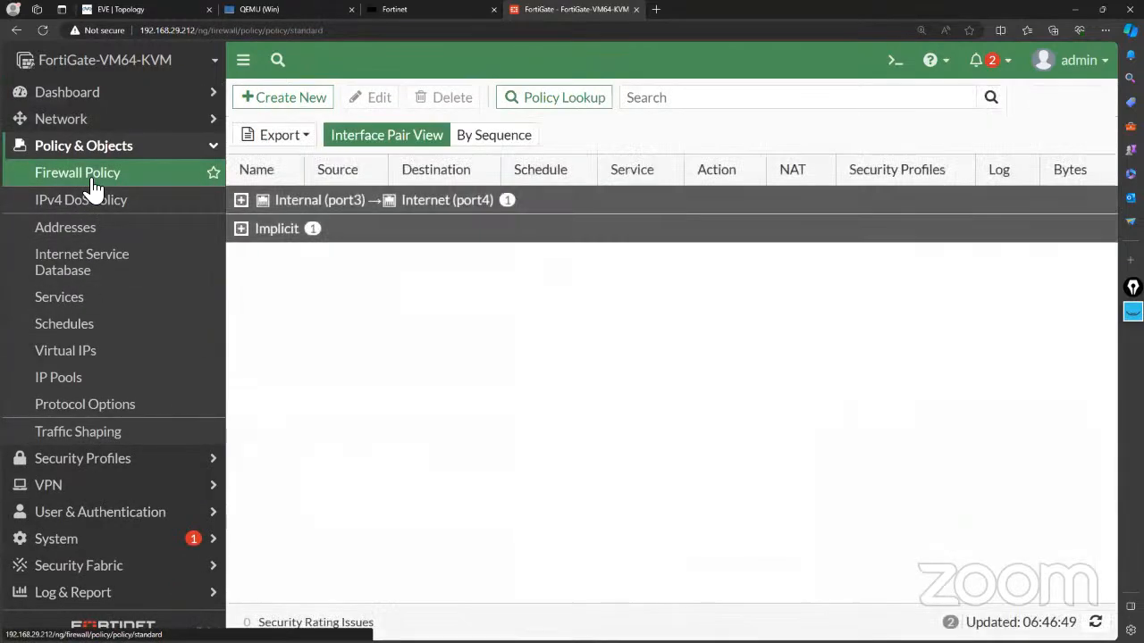
{"action": "left_click", "coordinate": [275, 207]}
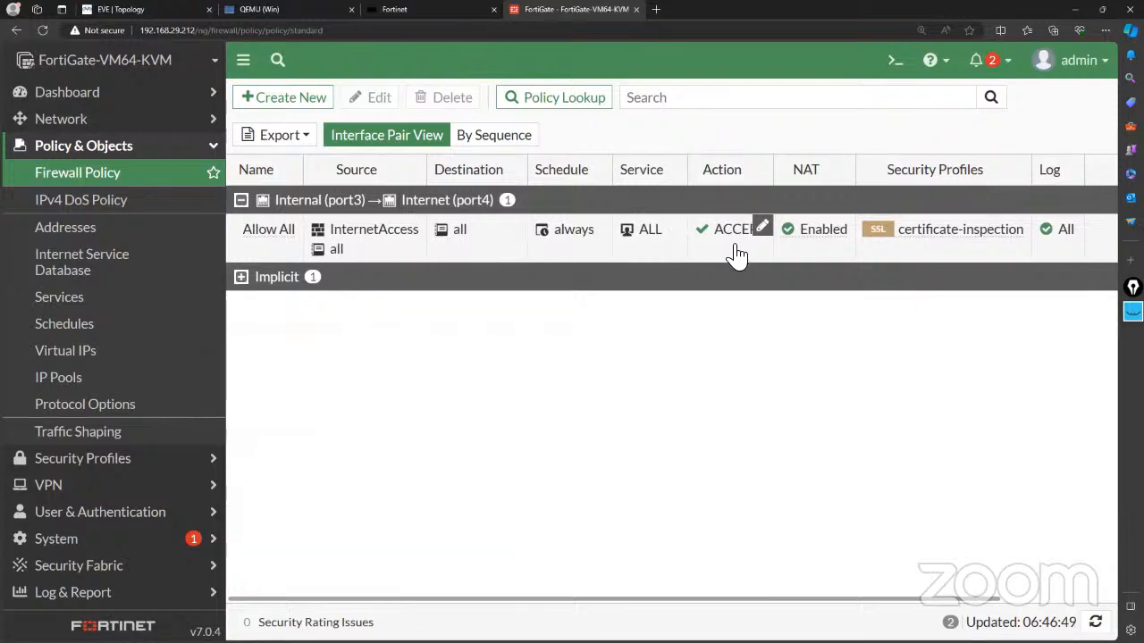
{"action": "mouse_move", "coordinate": [370, 237]}
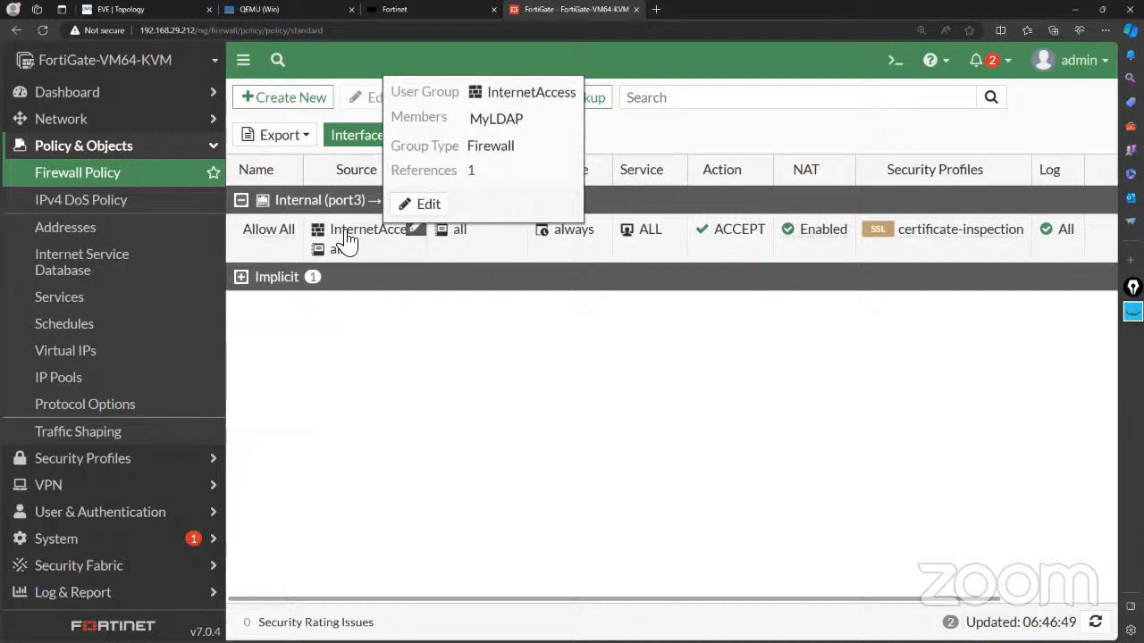
Edit the Allow All policy and remove InternetAccess from its Source field.
{"action": "left_click", "coordinate": [277, 234]}
{"action": "left_click", "coordinate": [372, 99]}
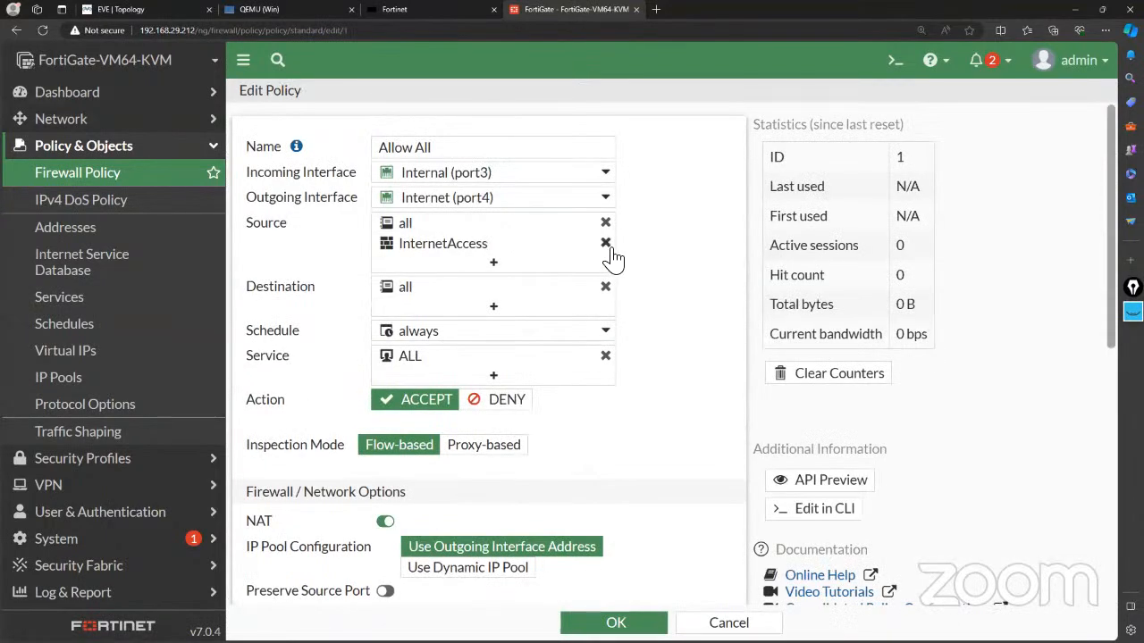
{"action": "left_click", "coordinate": [611, 250]}
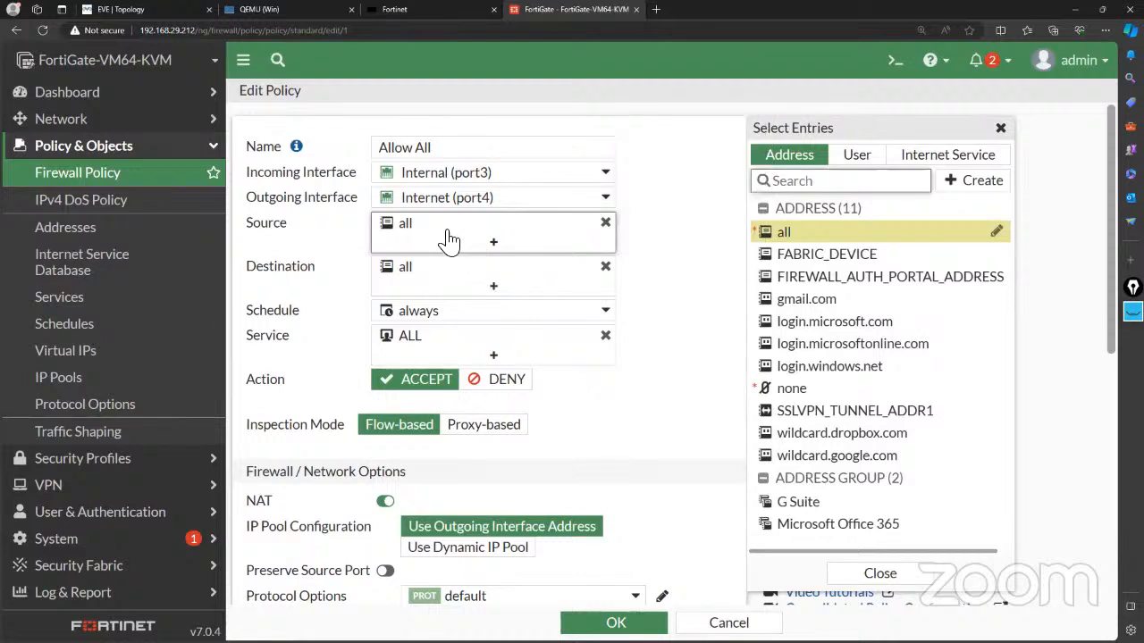
{"action": "mouse_move", "coordinate": [449, 240]}
{"action": "mouse_move", "coordinate": [447, 280]}
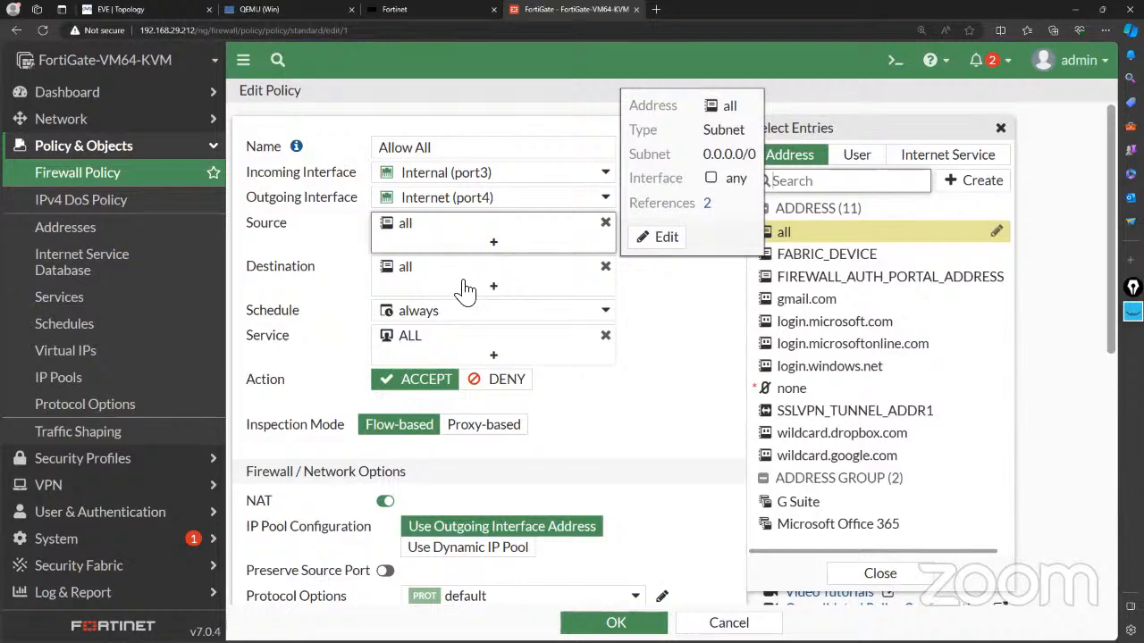
{"action": "mouse_move", "coordinate": [500, 352]}
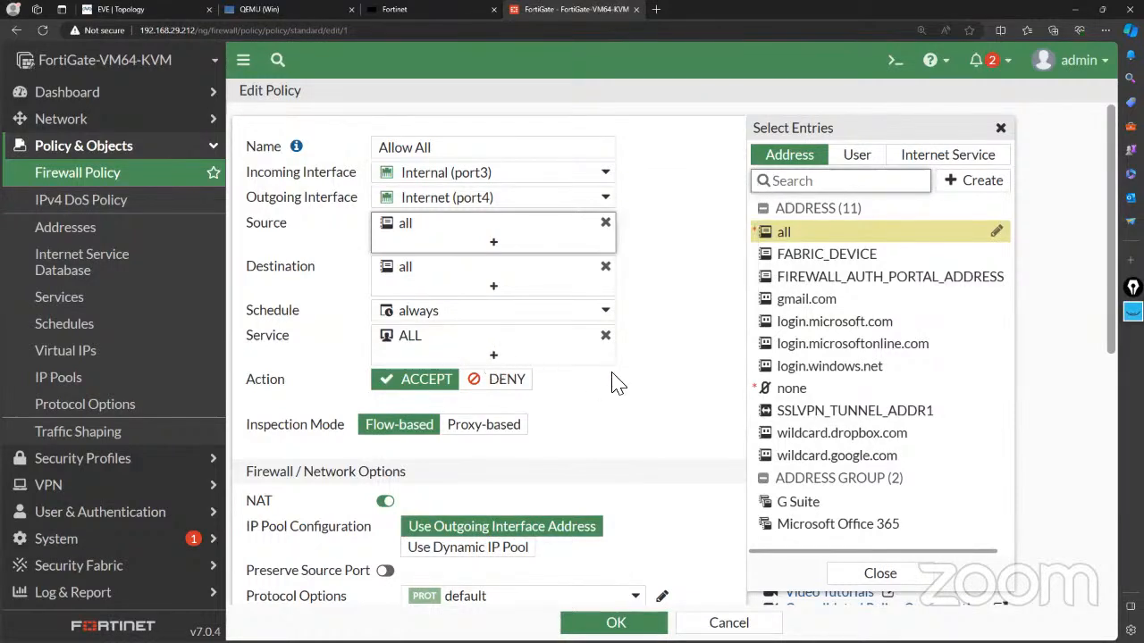
{"action": "scroll", "coordinate": [614, 383], "scroll_direction": "down", "scroll_amount": 3}
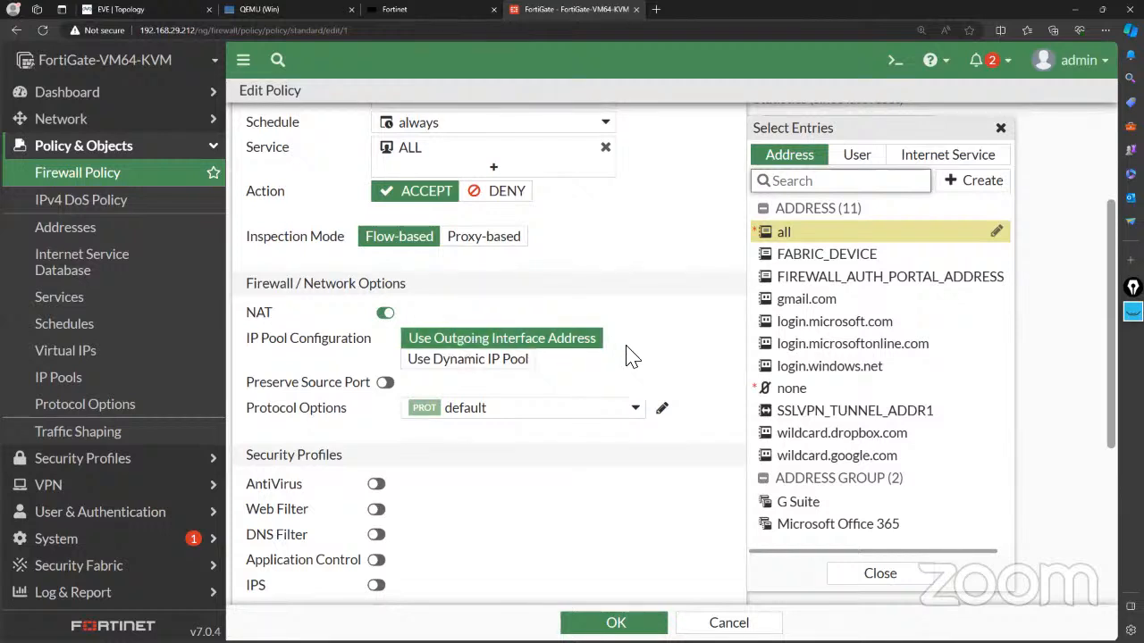
{"action": "scroll", "coordinate": [628, 357], "scroll_direction": "down", "scroll_amount": 3}
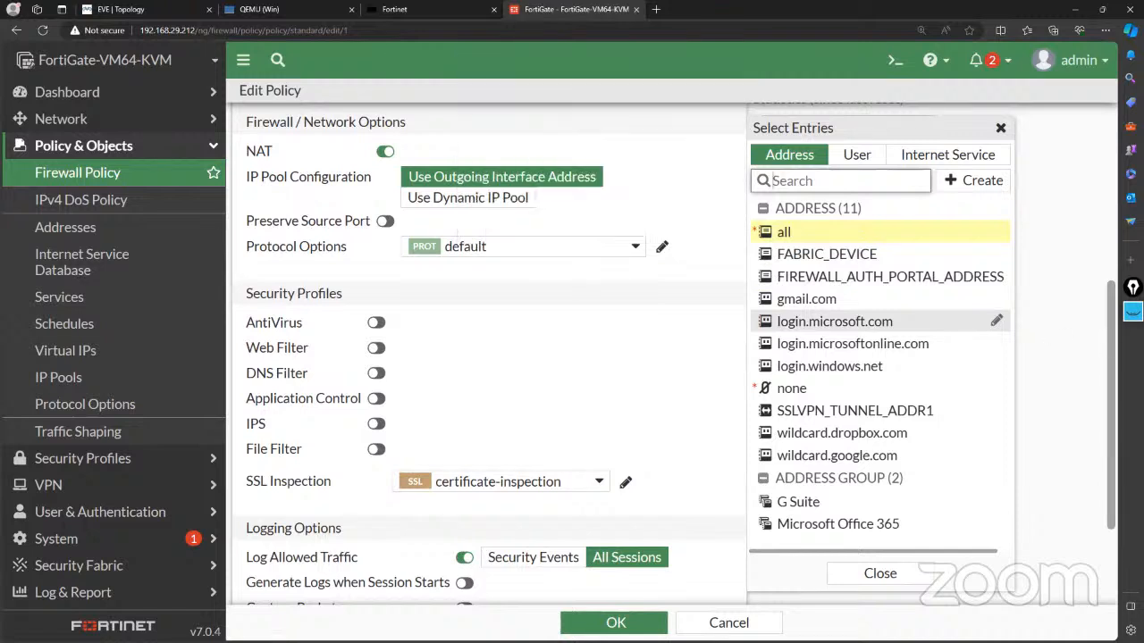
{"action": "left_click", "coordinate": [1133, 312]}
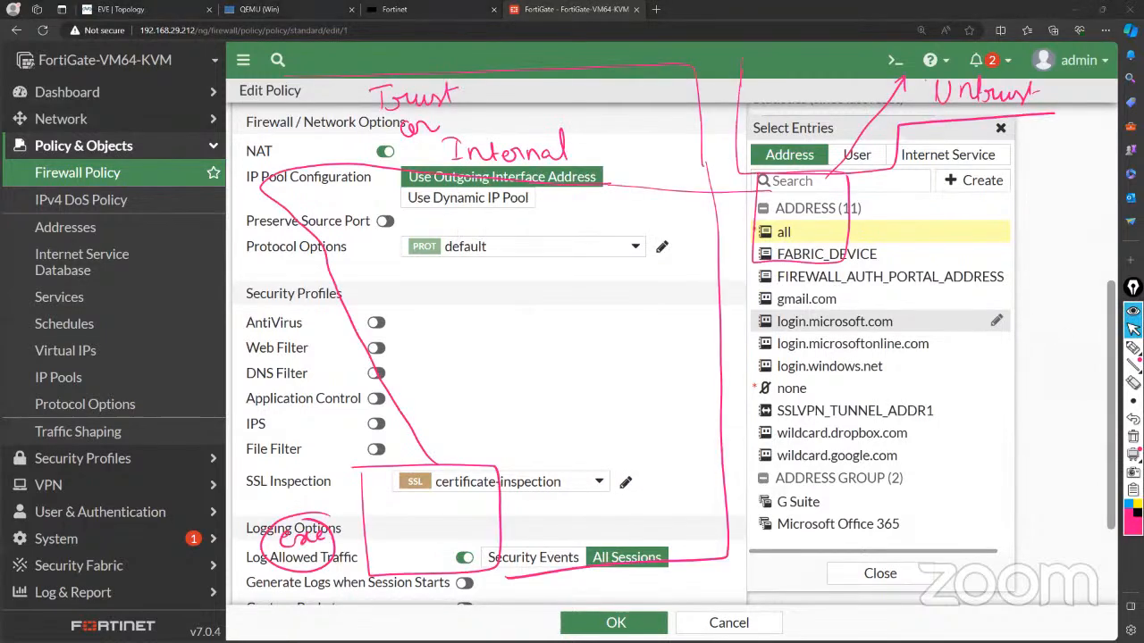
{"action": "left_click", "coordinate": [1133, 437]}
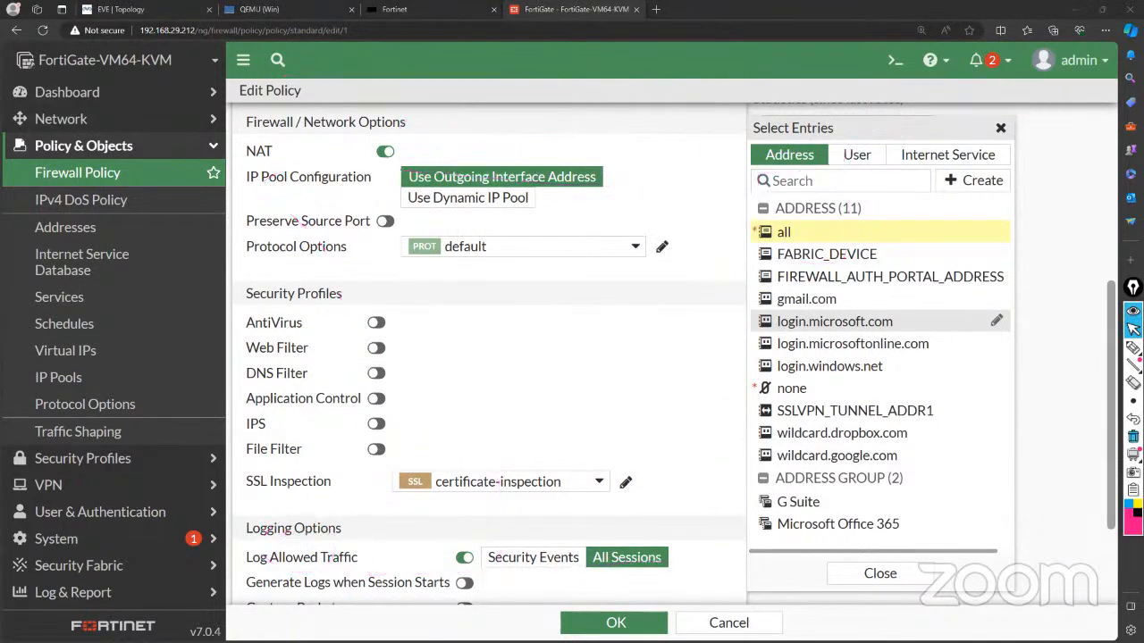
{"action": "mouse_move", "coordinate": [1133, 348]}
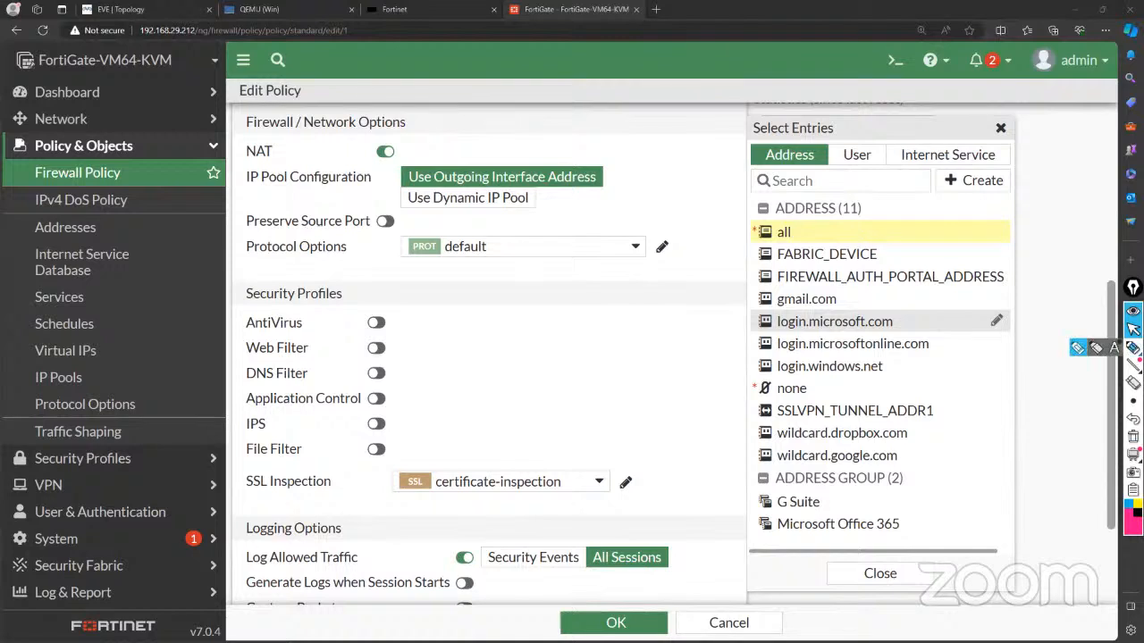
{"action": "left_click", "coordinate": [1097, 349]}
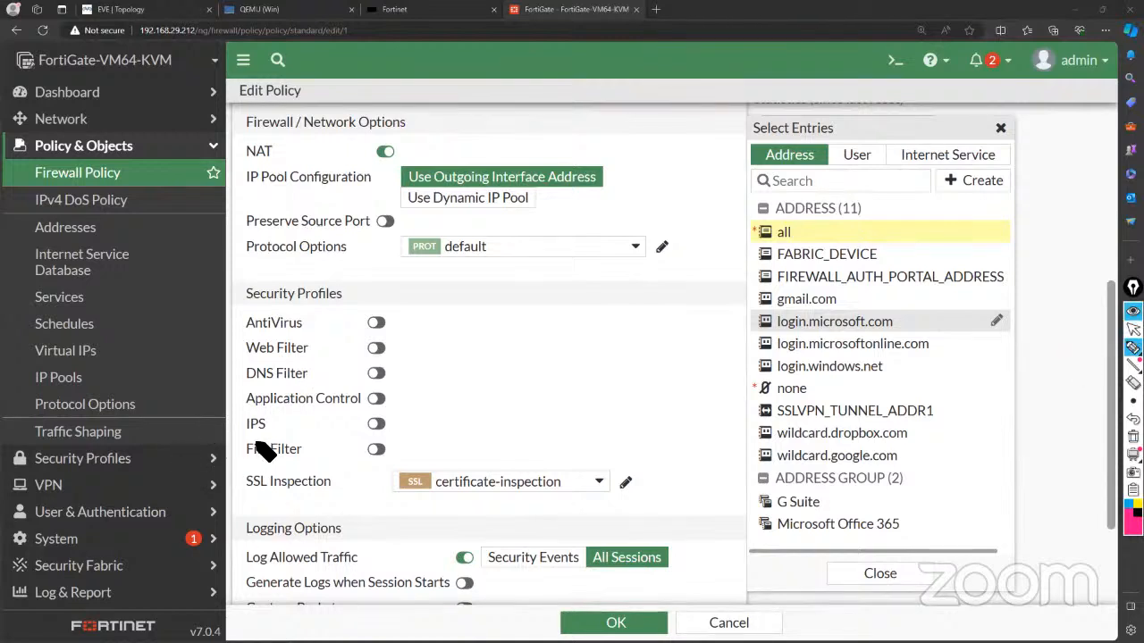
{"action": "mouse_move", "coordinate": [244, 438]}
{"action": "left_mouse_down"}
{"action": "mouse_move", "coordinate": [245, 463]}
{"action": "mouse_move", "coordinate": [271, 432]}
{"action": "mouse_move", "coordinate": [373, 431]}
{"action": "mouse_move", "coordinate": [394, 467]}
{"action": "left_mouse_up"}
{"action": "mouse_move", "coordinate": [243, 466]}
{"action": "left_mouse_down"}
{"action": "mouse_move", "coordinate": [398, 466]}
{"action": "mouse_move", "coordinate": [488, 388]}
{"action": "left_mouse_up"}
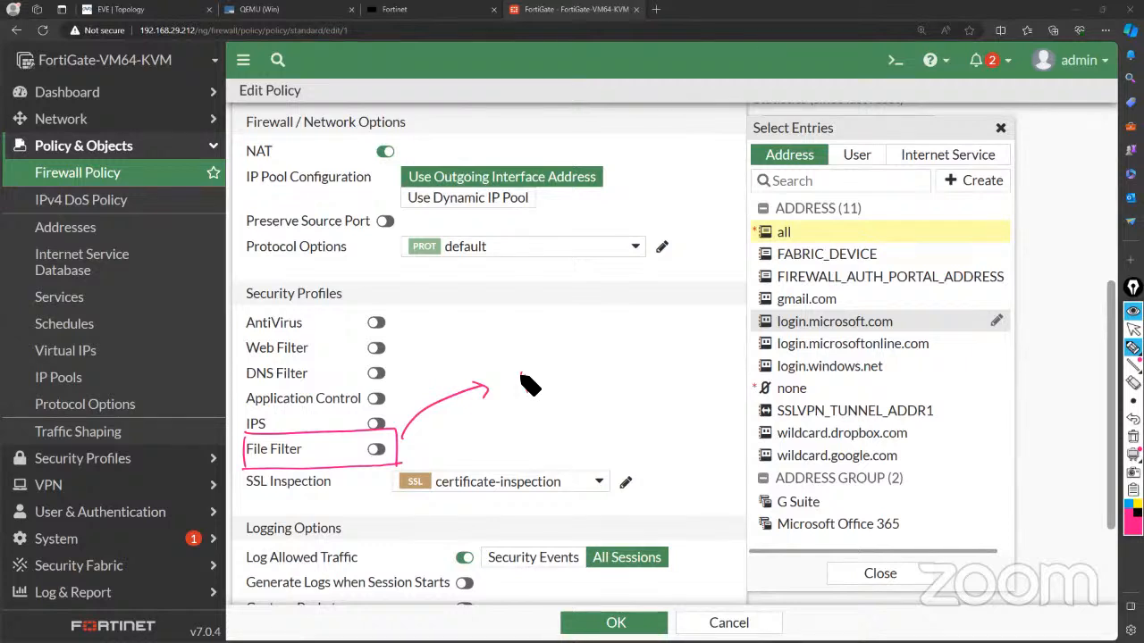
{"action": "mouse_move", "coordinate": [523, 393]}
{"action": "left_mouse_down"}
{"action": "mouse_move", "coordinate": [541, 372]}
{"action": "mouse_move", "coordinate": [554, 386]}
{"action": "mouse_move", "coordinate": [595, 388]}
{"action": "mouse_move", "coordinate": [697, 371]}
{"action": "left_mouse_up"}
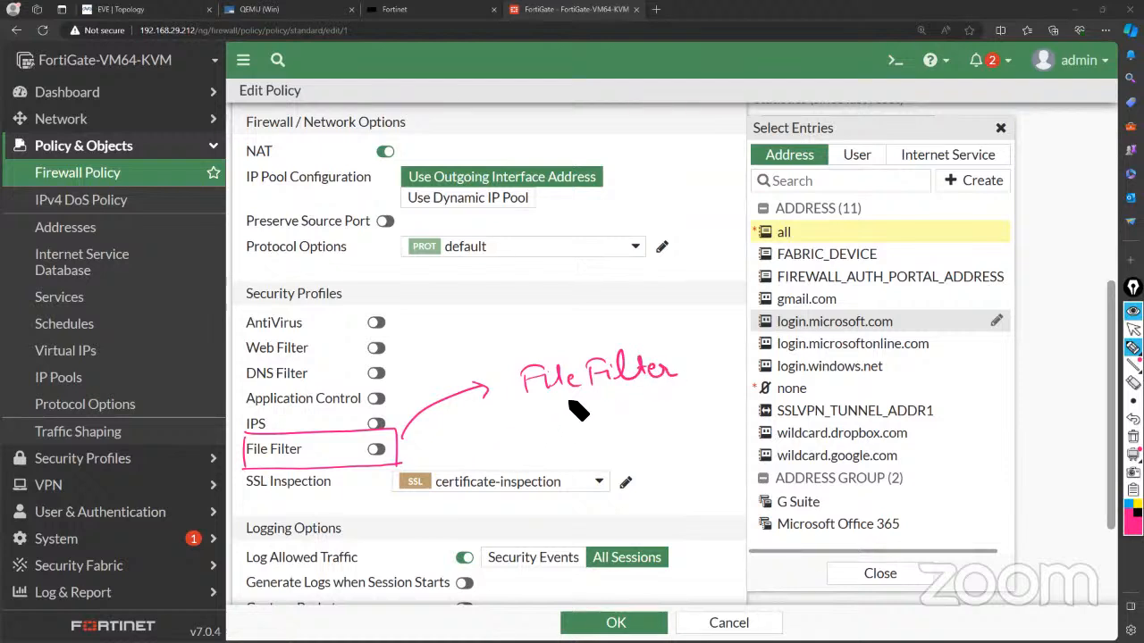
{"action": "left_click_drag", "start_coordinate": [515, 403], "coordinate": [688, 386]}
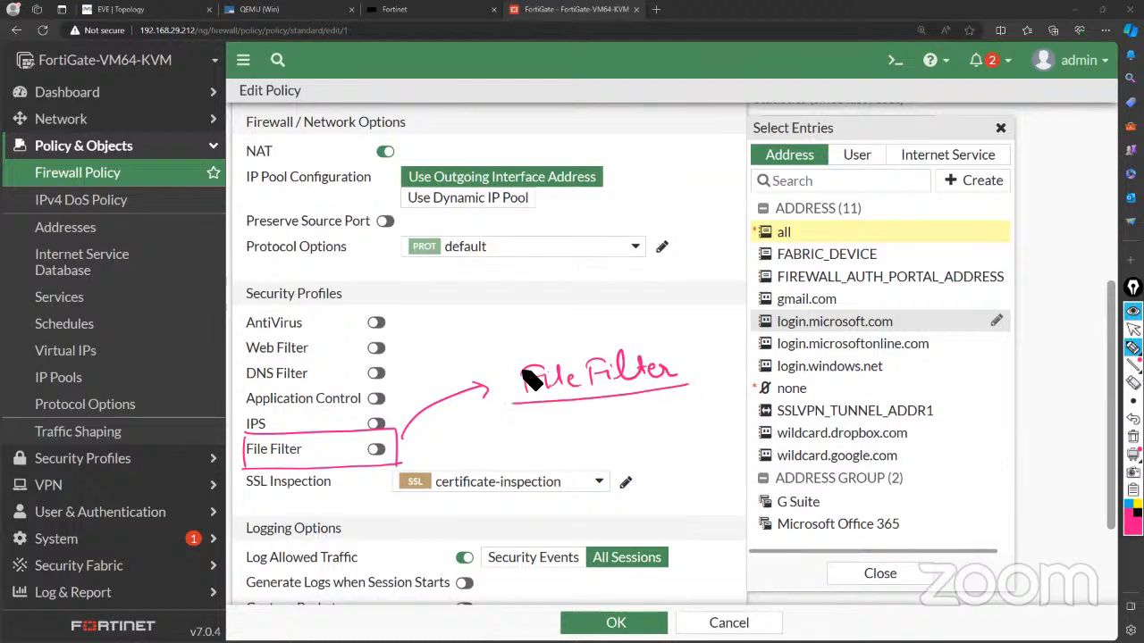
{"action": "mouse_move", "coordinate": [513, 403]}
{"action": "left_mouse_down"}
{"action": "mouse_move", "coordinate": [511, 362]}
{"action": "mouse_move", "coordinate": [691, 384]}
{"action": "left_mouse_up"}
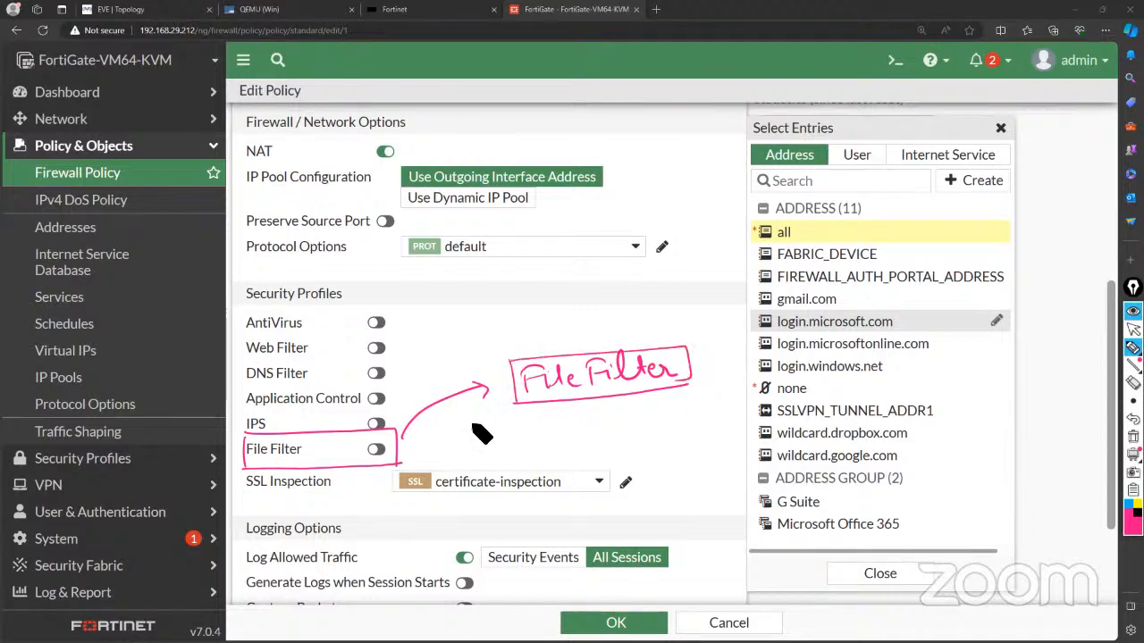
{"action": "mouse_move", "coordinate": [353, 284]}
{"action": "left_mouse_down"}
{"action": "mouse_move", "coordinate": [254, 286]}
{"action": "mouse_move", "coordinate": [248, 315]}
{"action": "mouse_move", "coordinate": [350, 318]}
{"action": "mouse_move", "coordinate": [356, 284]}
{"action": "left_mouse_up"}
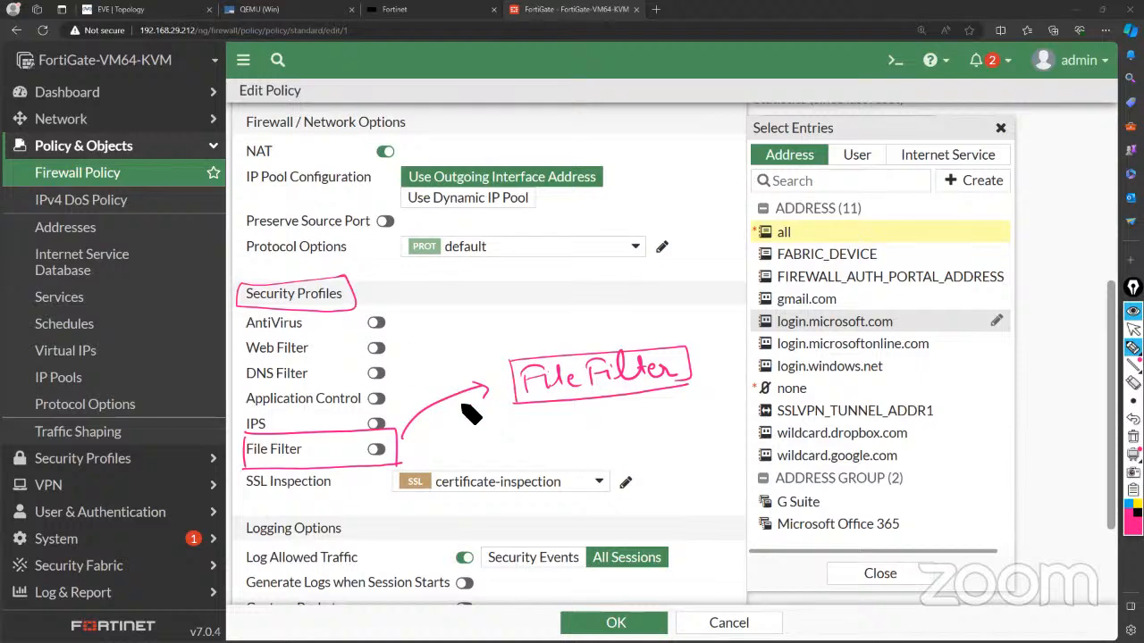
{"action": "mouse_move", "coordinate": [506, 332]}
{"action": "left_mouse_down"}
{"action": "mouse_move", "coordinate": [540, 350]}
{"action": "mouse_move", "coordinate": [549, 338]}
{"action": "left_mouse_up"}
{"action": "mouse_move", "coordinate": [434, 273]}
{"action": "left_mouse_down"}
{"action": "mouse_move", "coordinate": [366, 284]}
{"action": "mouse_move", "coordinate": [374, 290]}
{"action": "left_mouse_up"}
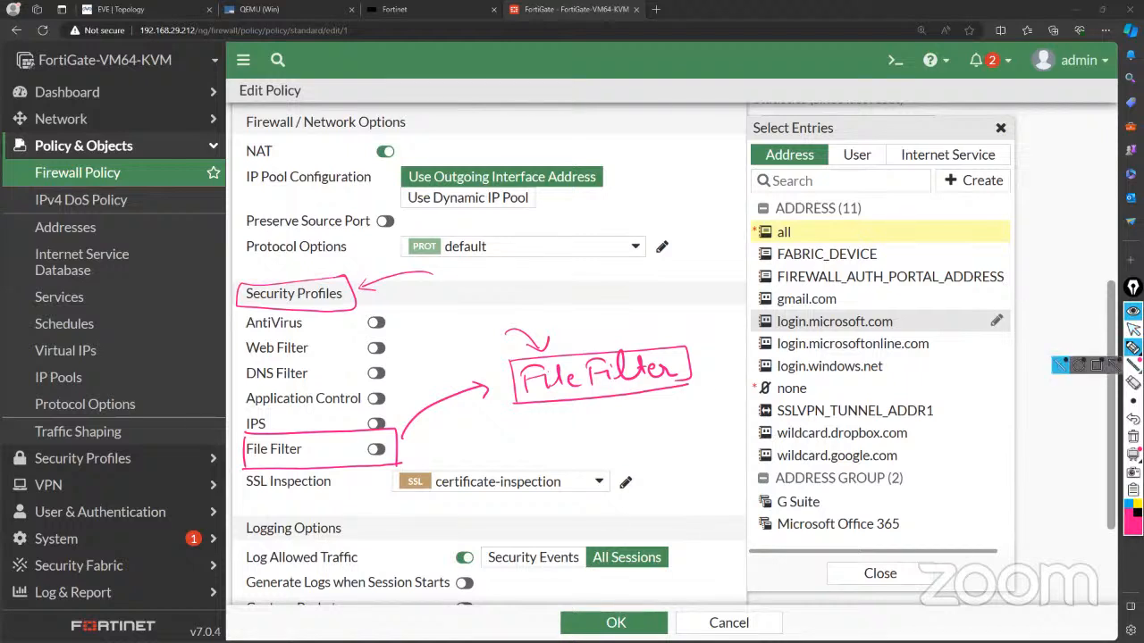
{"action": "left_click", "coordinate": [1133, 437]}
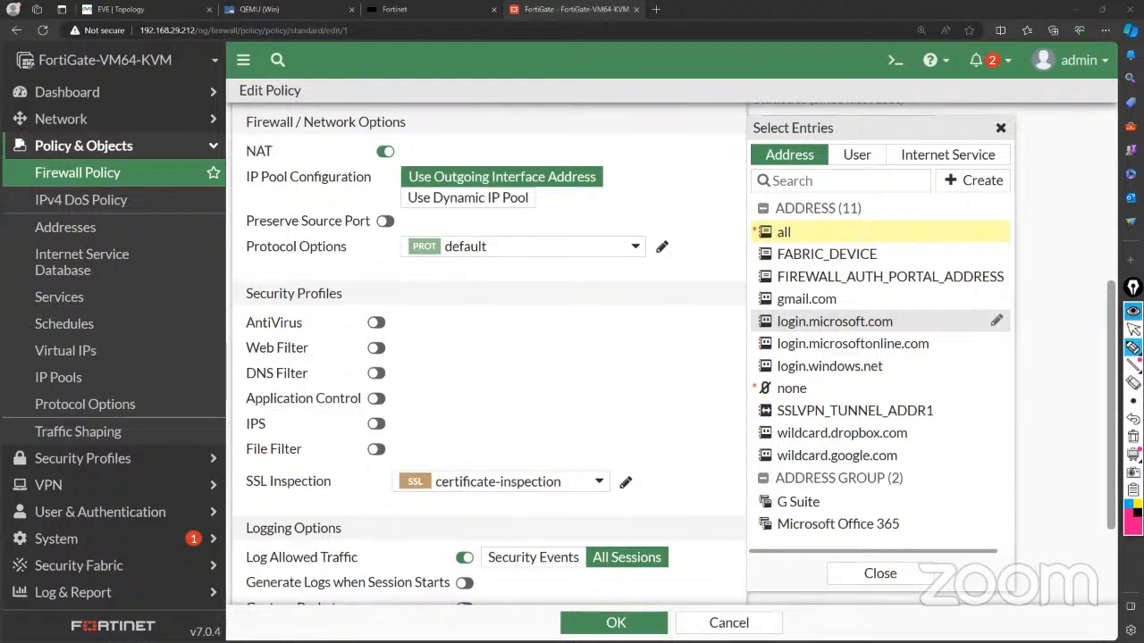
Enable File Filter on Allow All, viewing the 'default' profile without selecting it.
{"action": "left_click", "coordinate": [1132, 329]}
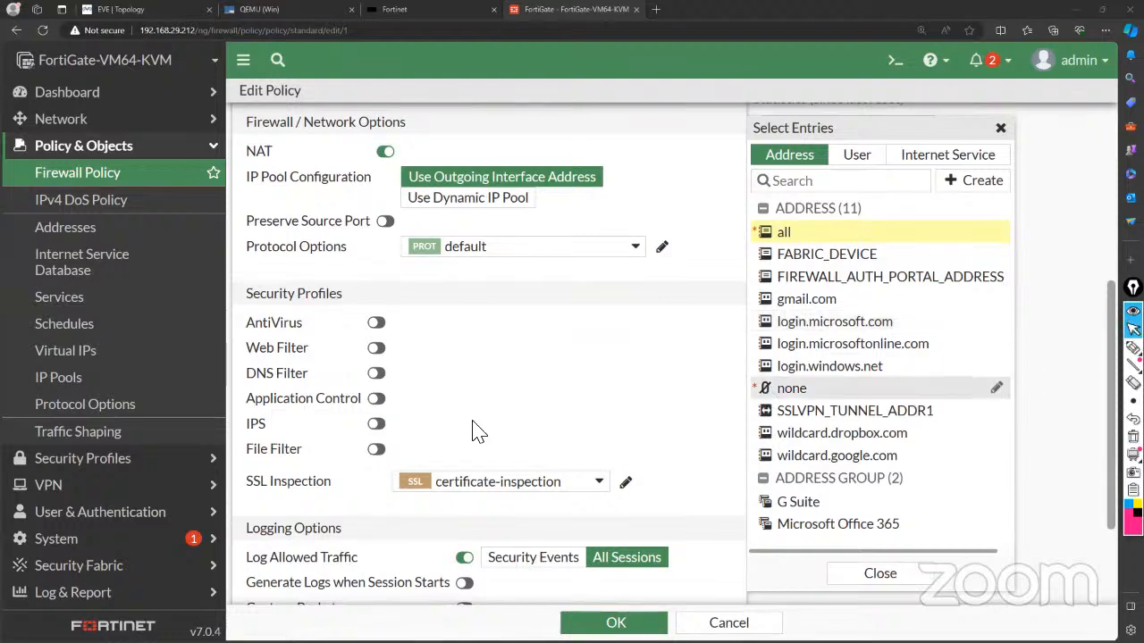
{"action": "left_click", "coordinate": [376, 450]}
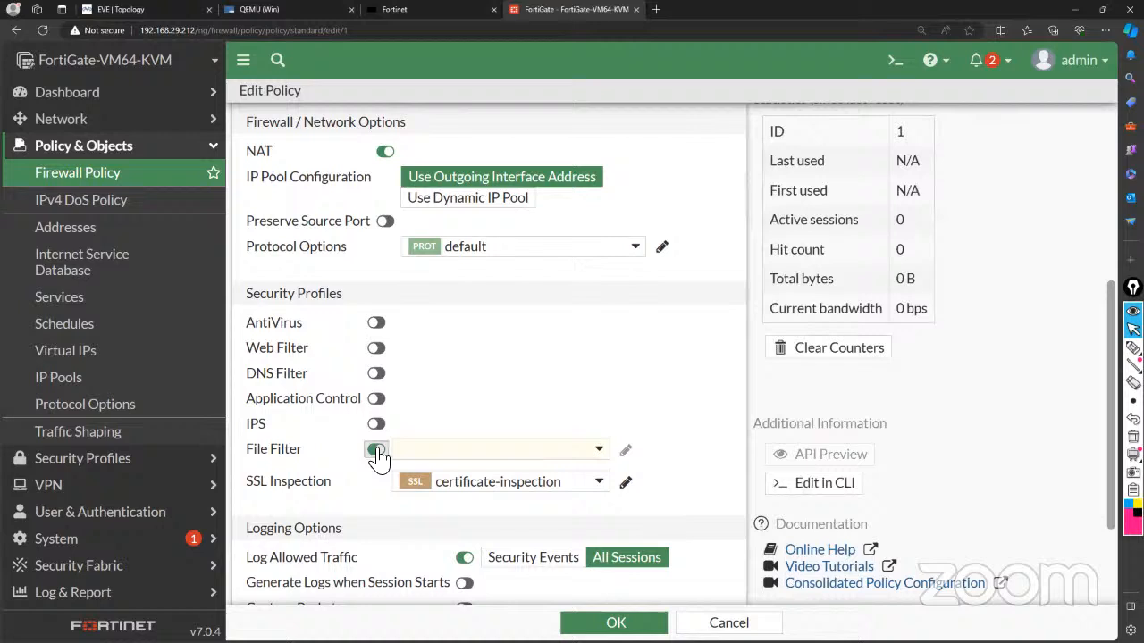
{"action": "left_click", "coordinate": [551, 457]}
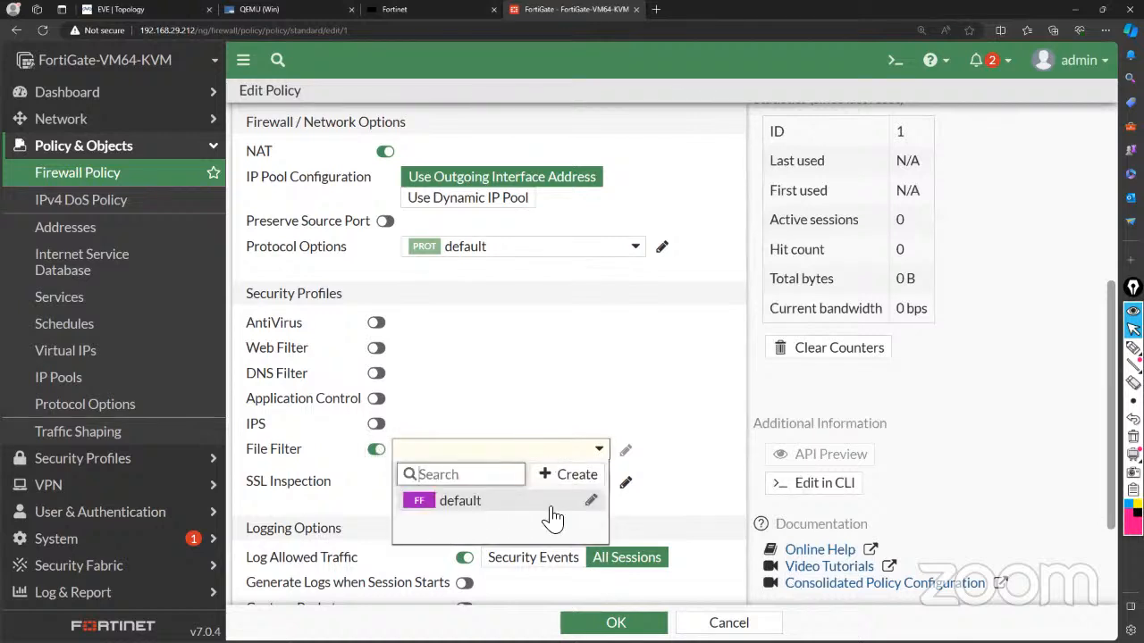
{"action": "mouse_move", "coordinate": [543, 515]}
{"action": "mouse_move", "coordinate": [479, 518]}
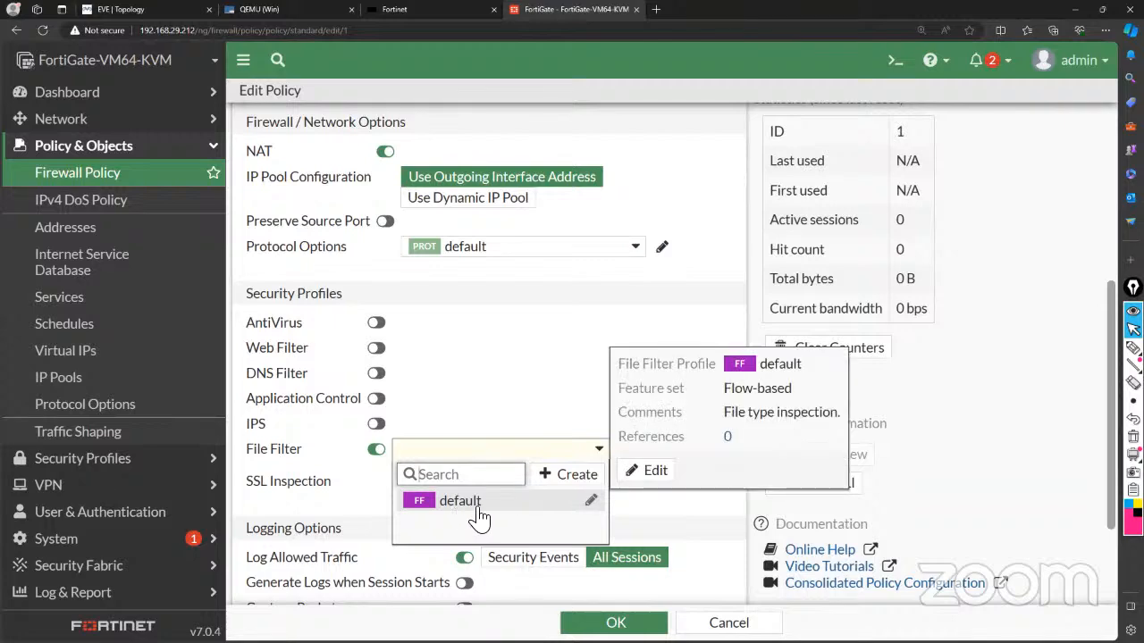
{"action": "left_click", "coordinate": [517, 418]}
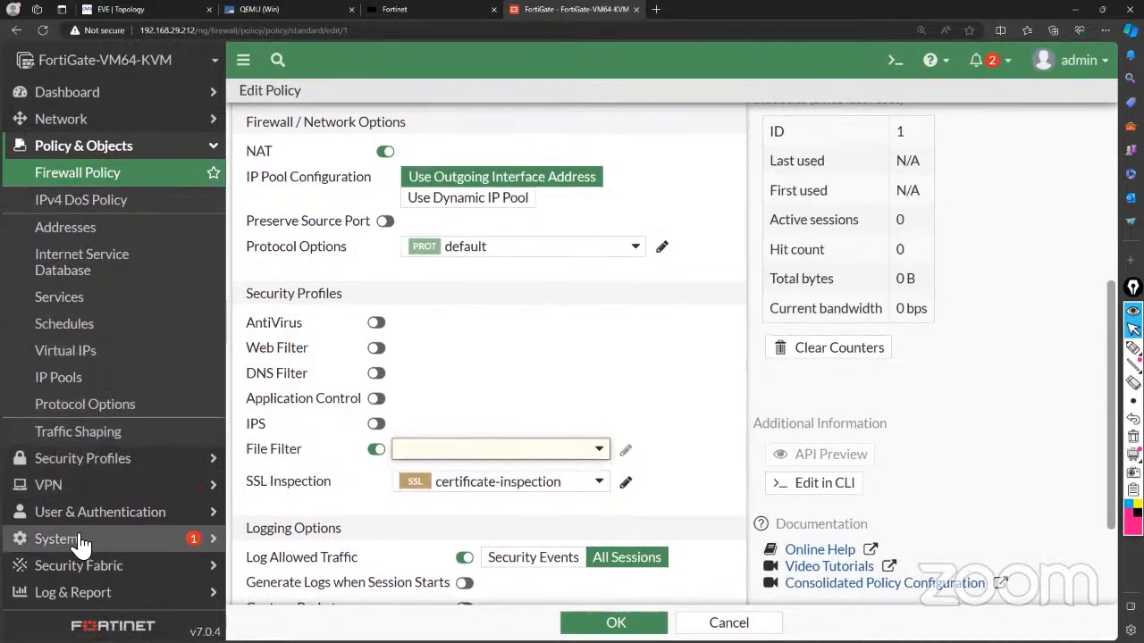
Review the default File Filter profile without changing it, then start a new File Filter profile.
{"action": "left_click", "coordinate": [101, 465]}
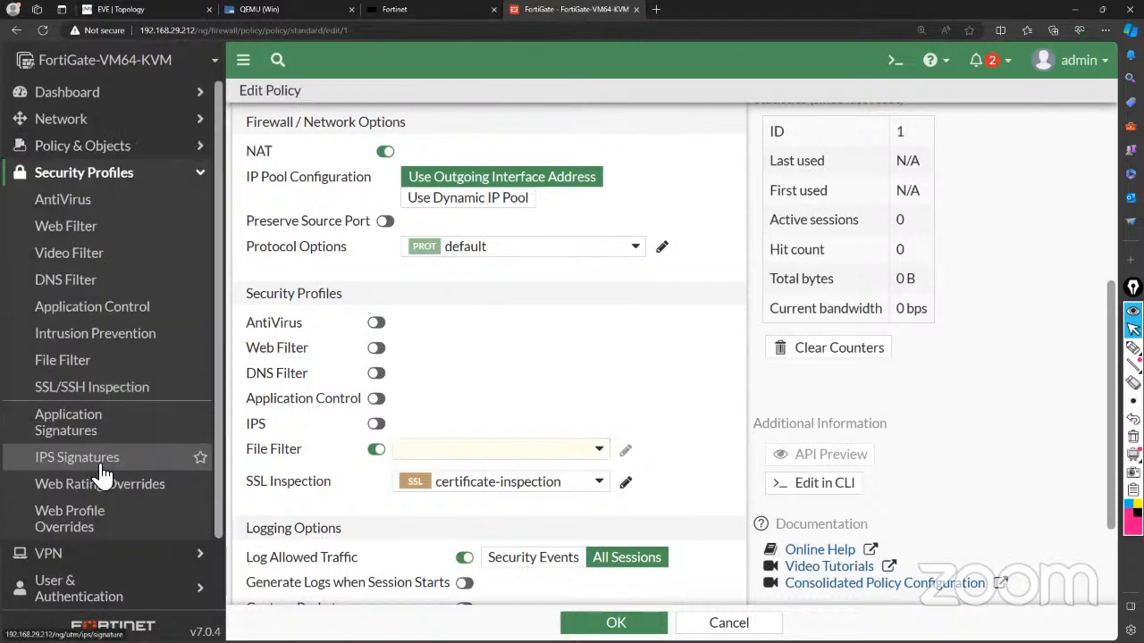
{"action": "left_click", "coordinate": [92, 370]}
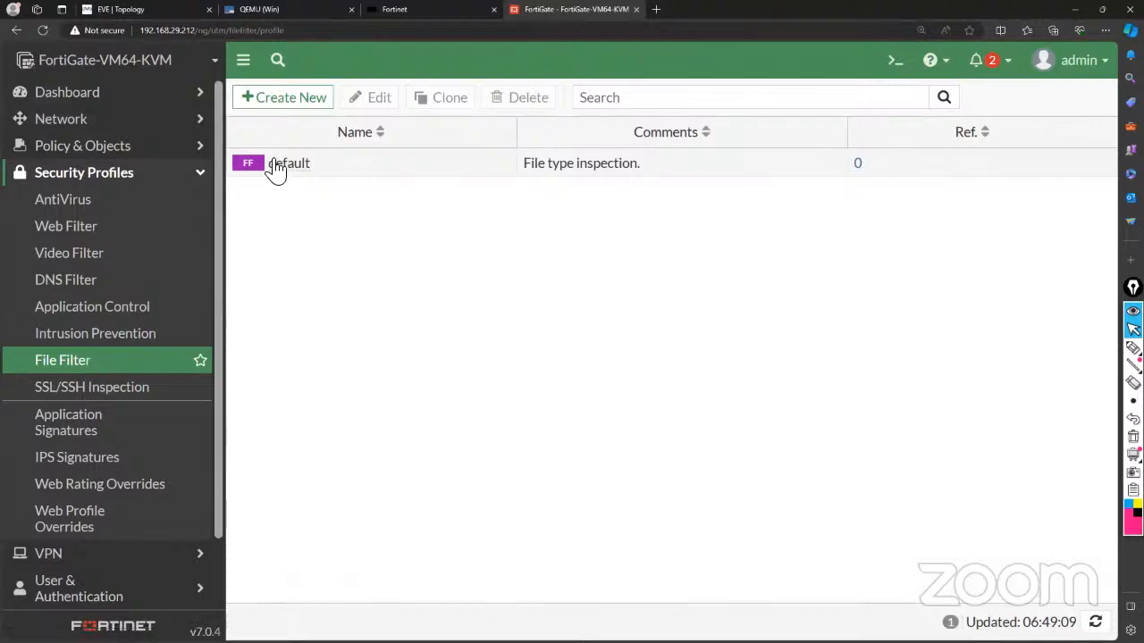
{"action": "left_click", "coordinate": [387, 163]}
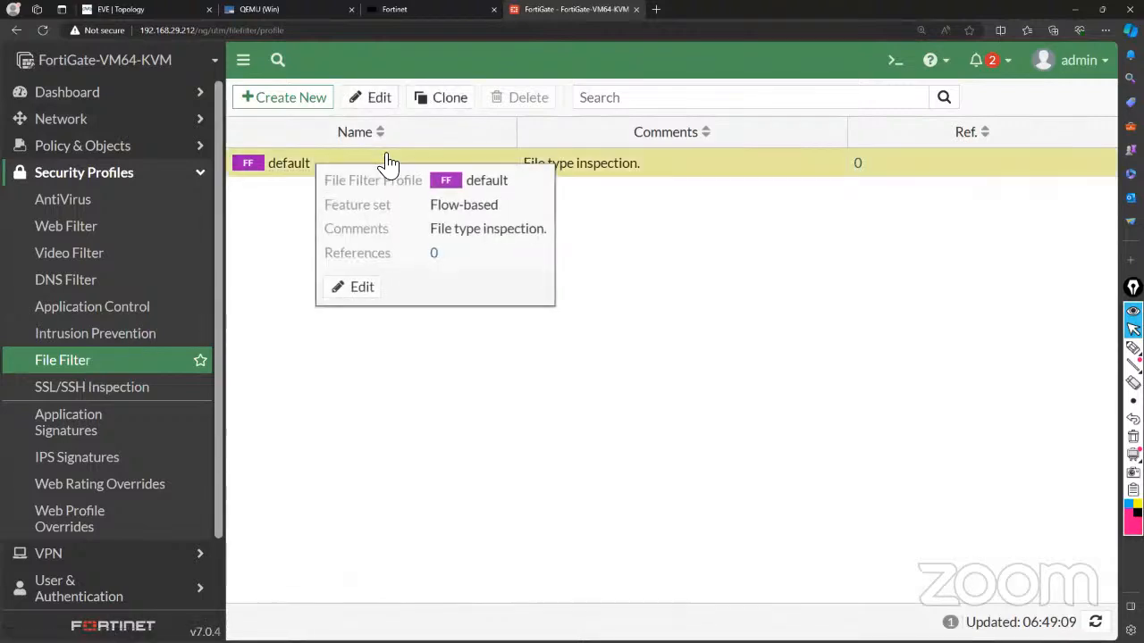
{"action": "left_click", "coordinate": [377, 100]}
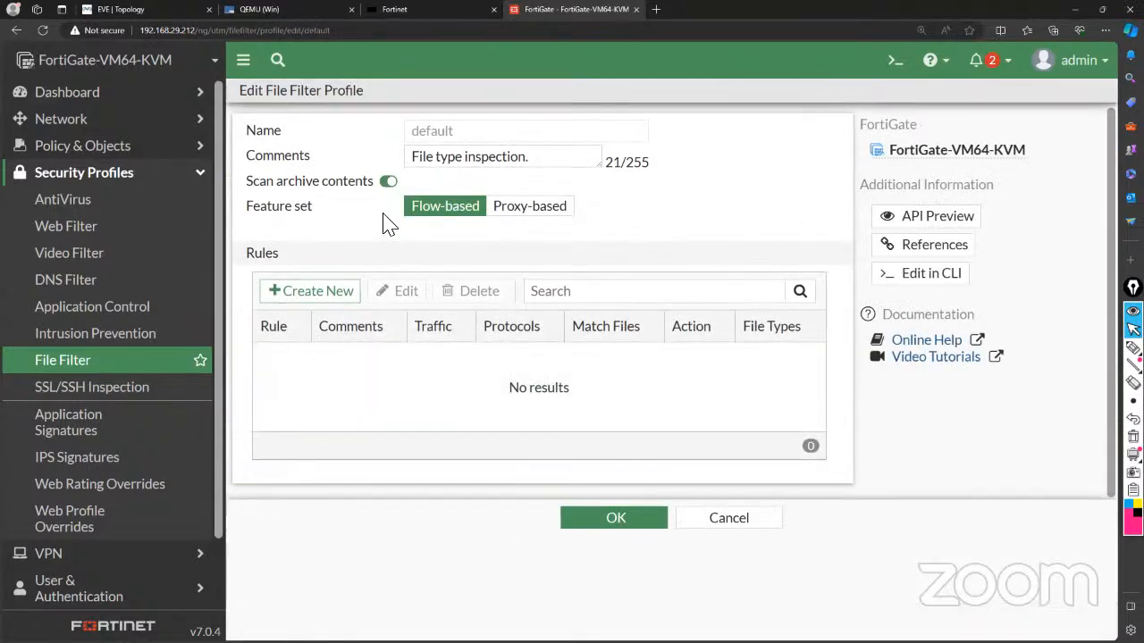
{"action": "left_click", "coordinate": [694, 527]}
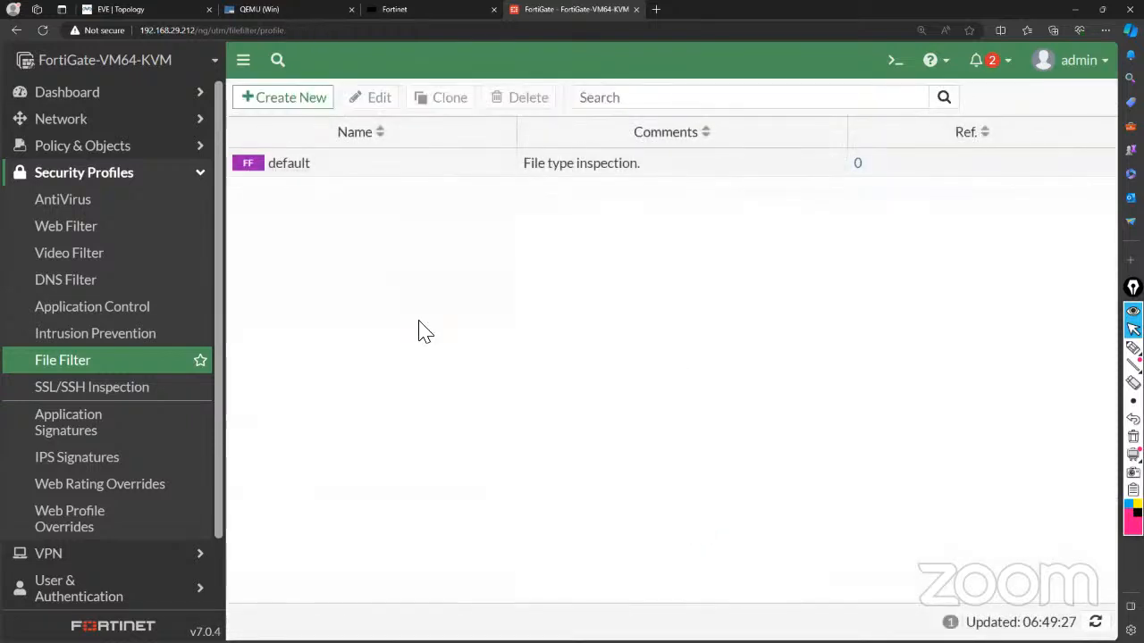
{"action": "left_click", "coordinate": [288, 99]}
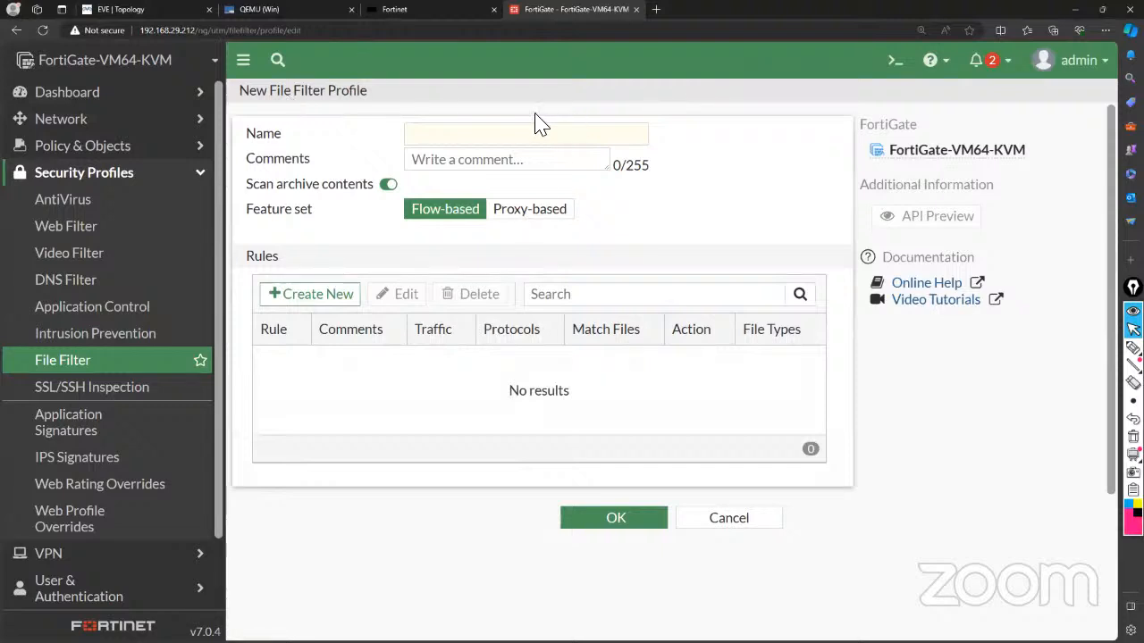
Name the new profile 'Block exe', set its feature set to Proxy-based, and add a rule.
{"action": "left_click", "coordinate": [521, 127]}
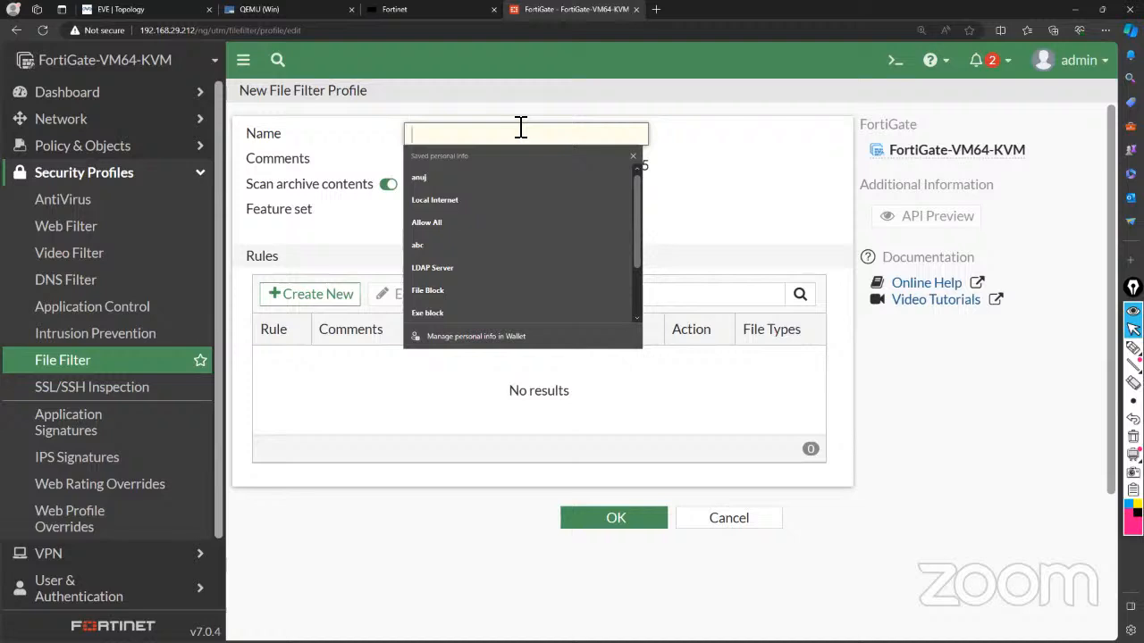
{"action": "type", "text": "E"}
{"action": "key", "text": "BackSpace"}
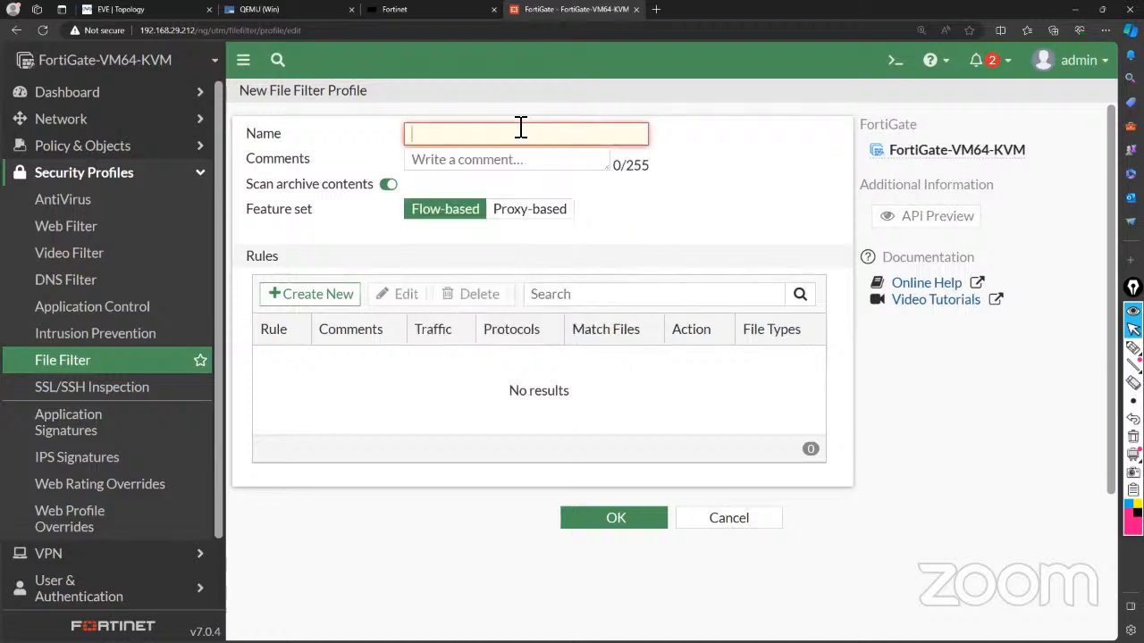
{"action": "type", "text": "Blocked Websites"}
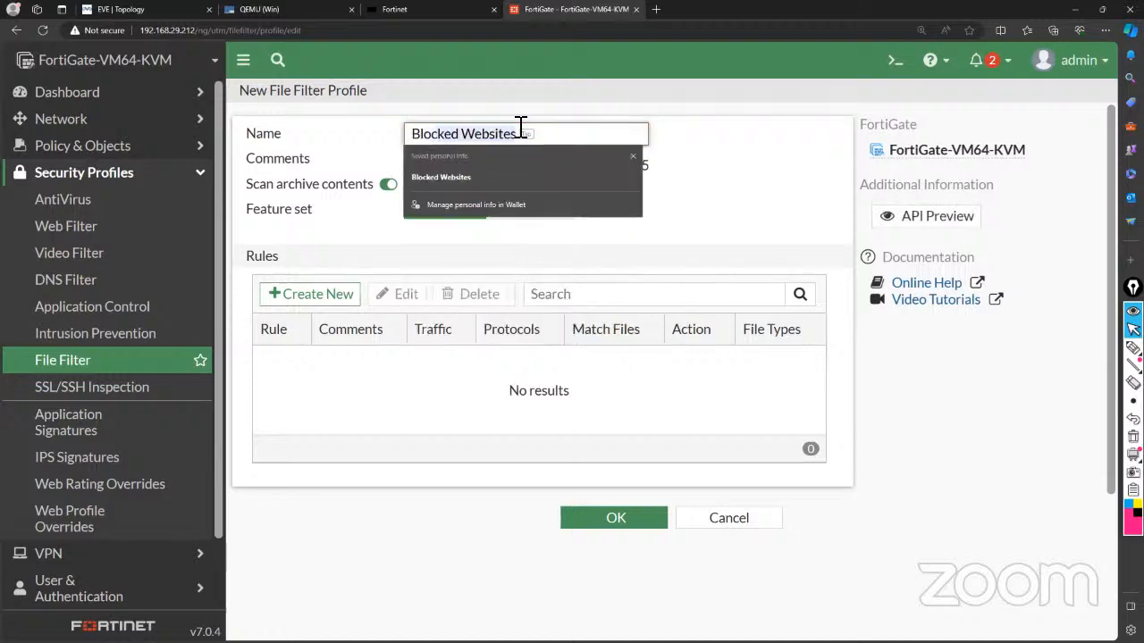
{"action": "type", "text": " e"}
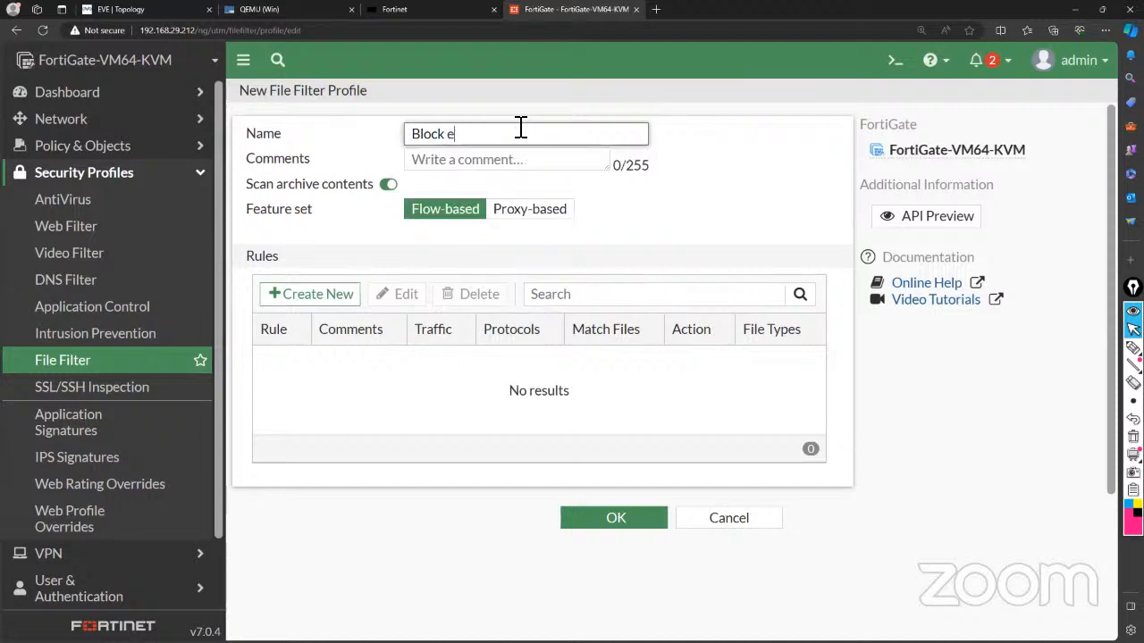
{"action": "type", "text": "xe"}
{"action": "left_click", "coordinate": [536, 220]}
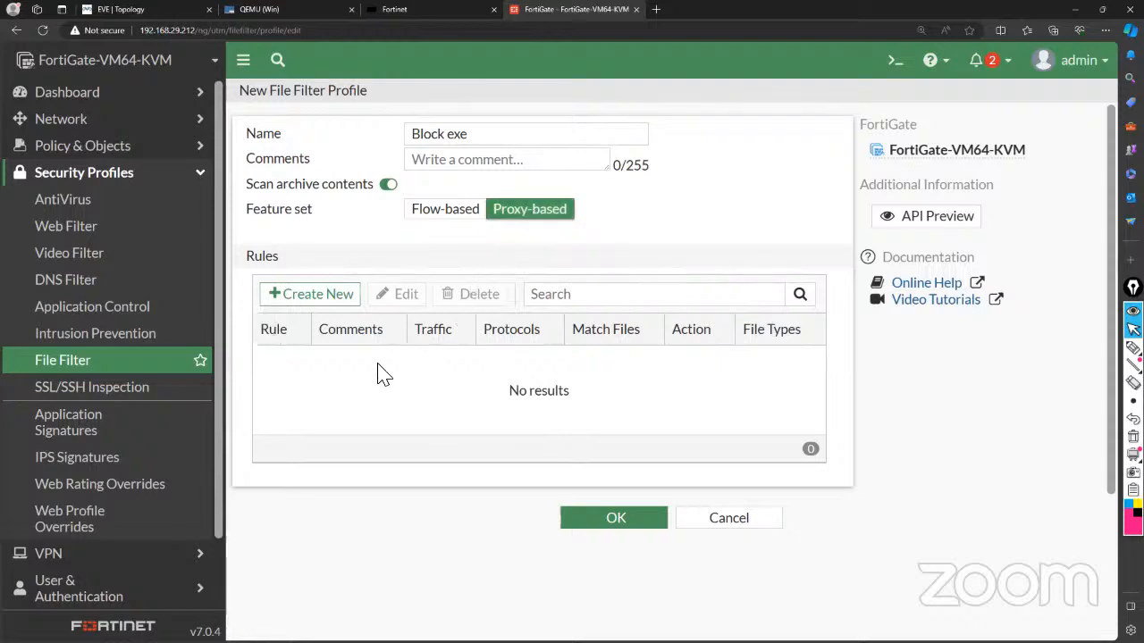
{"action": "left_click", "coordinate": [320, 295]}
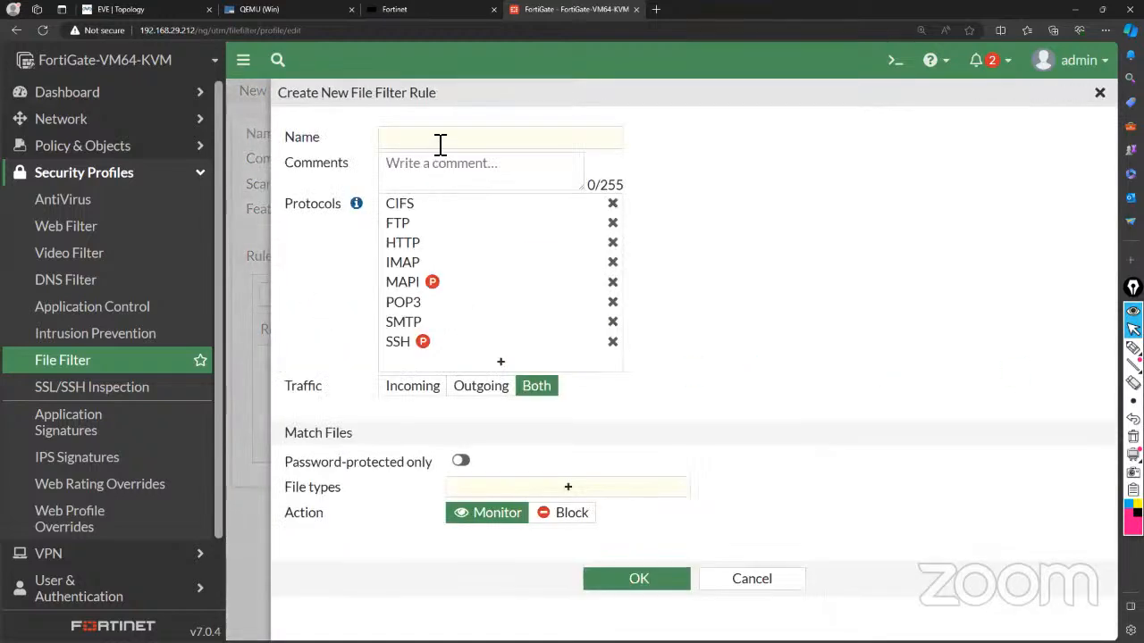
Name the rule 'Block Exe' and review its CIFS-to-SSH protocols, leaving Traffic on Both.
{"action": "left_click", "coordinate": [440, 138]}
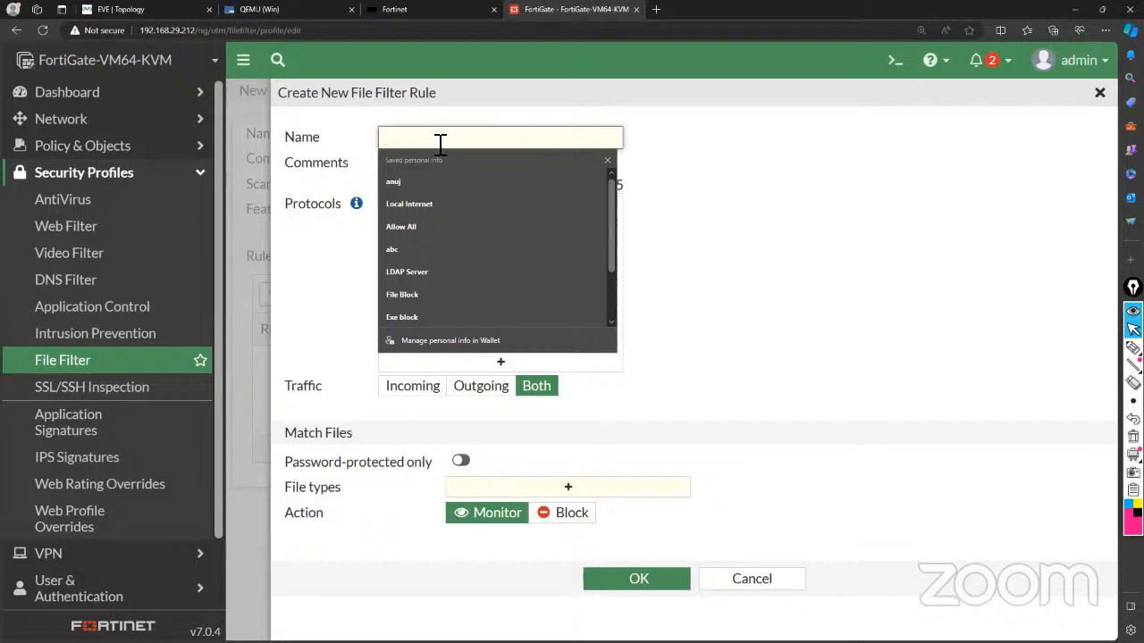
{"action": "type", "text": "B"}
{"action": "key", "text": "BackSpace"}
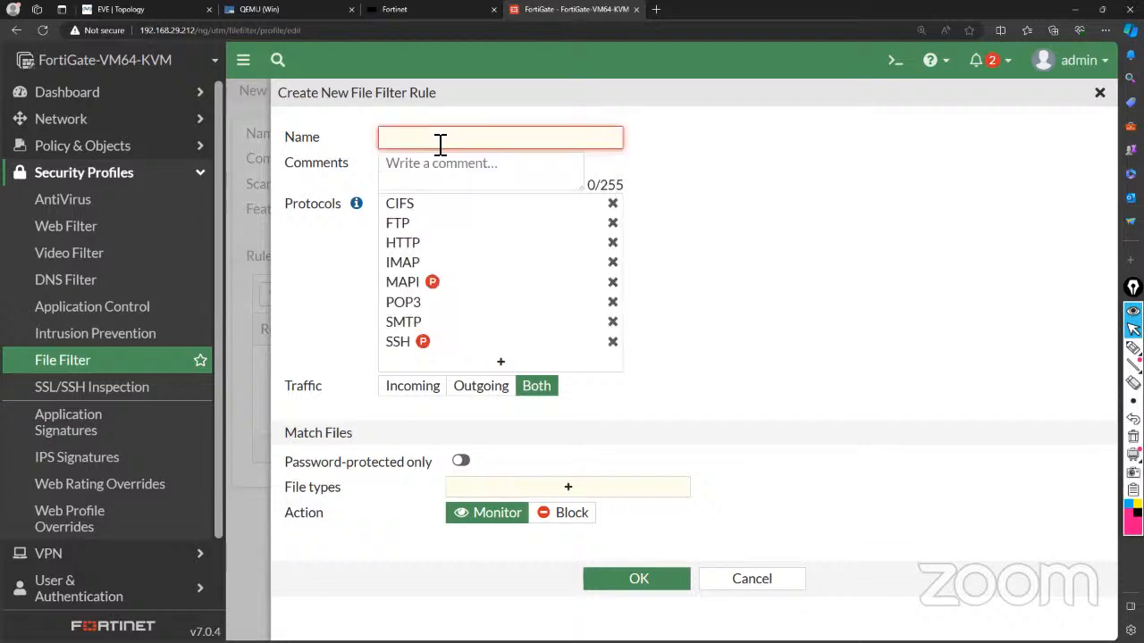
{"action": "type", "text": "Block"}
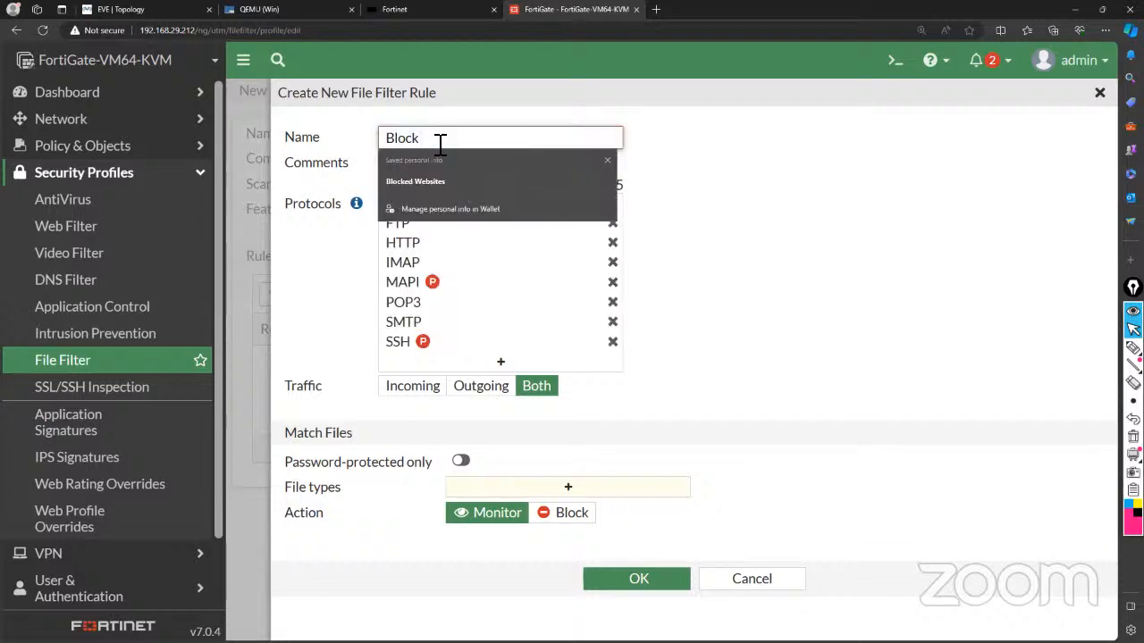
{"action": "type", "text": " Exe"}
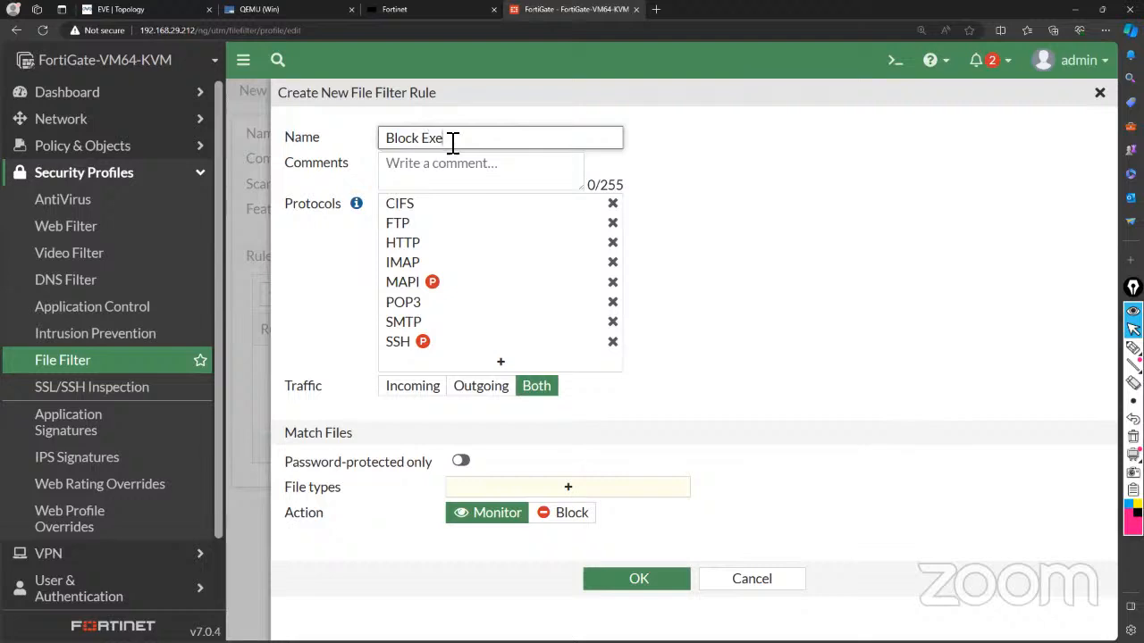
{"action": "left_click", "coordinate": [748, 255]}
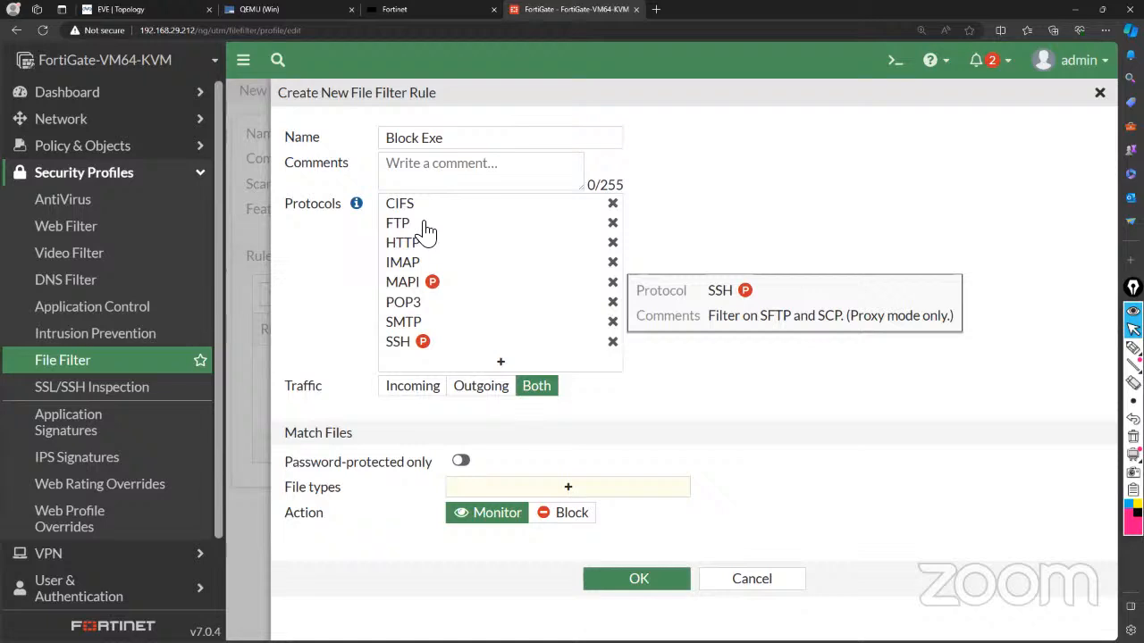
{"action": "mouse_move", "coordinate": [401, 231]}
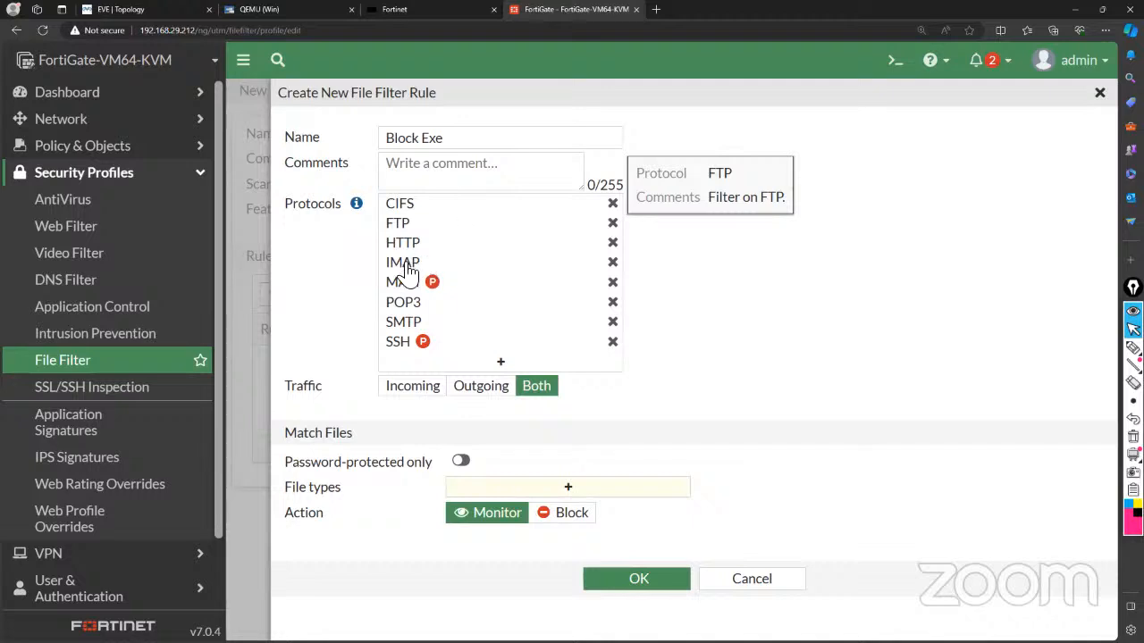
{"action": "mouse_move", "coordinate": [435, 274]}
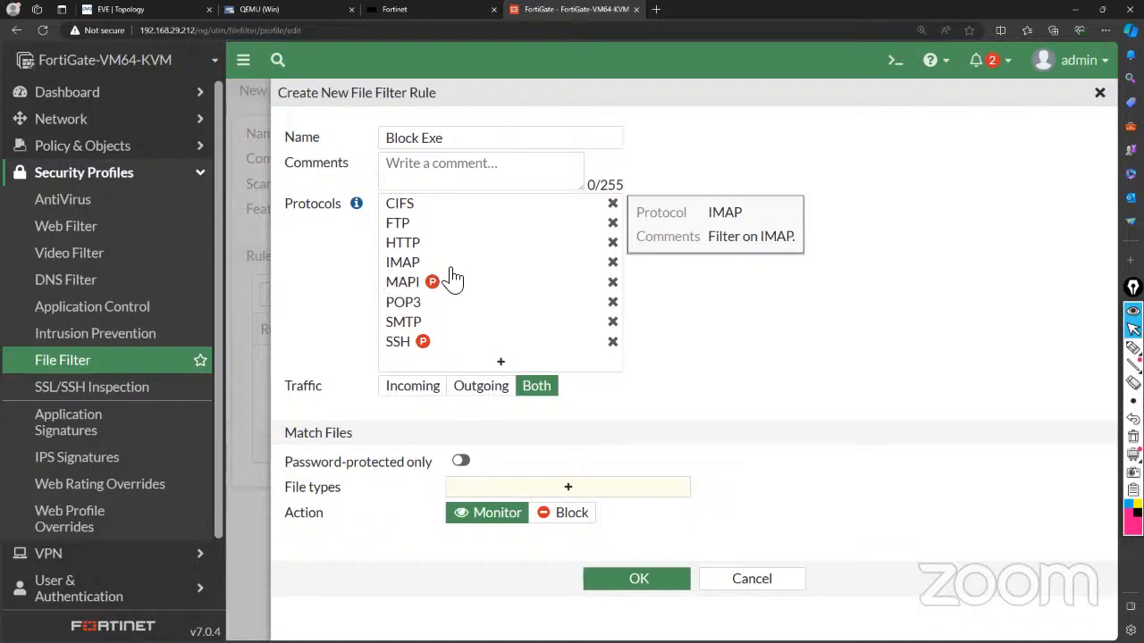
{"action": "mouse_move", "coordinate": [427, 319]}
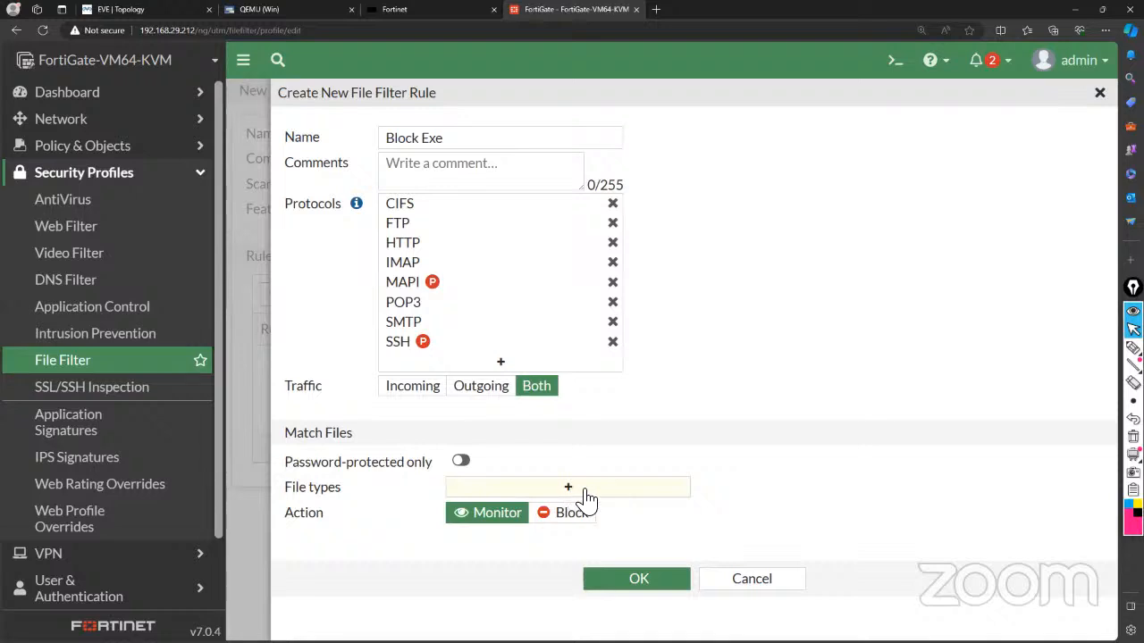
Search the file type entries for exe, add it to the rule, then start searching for bin.
{"action": "left_click", "coordinate": [532, 494]}
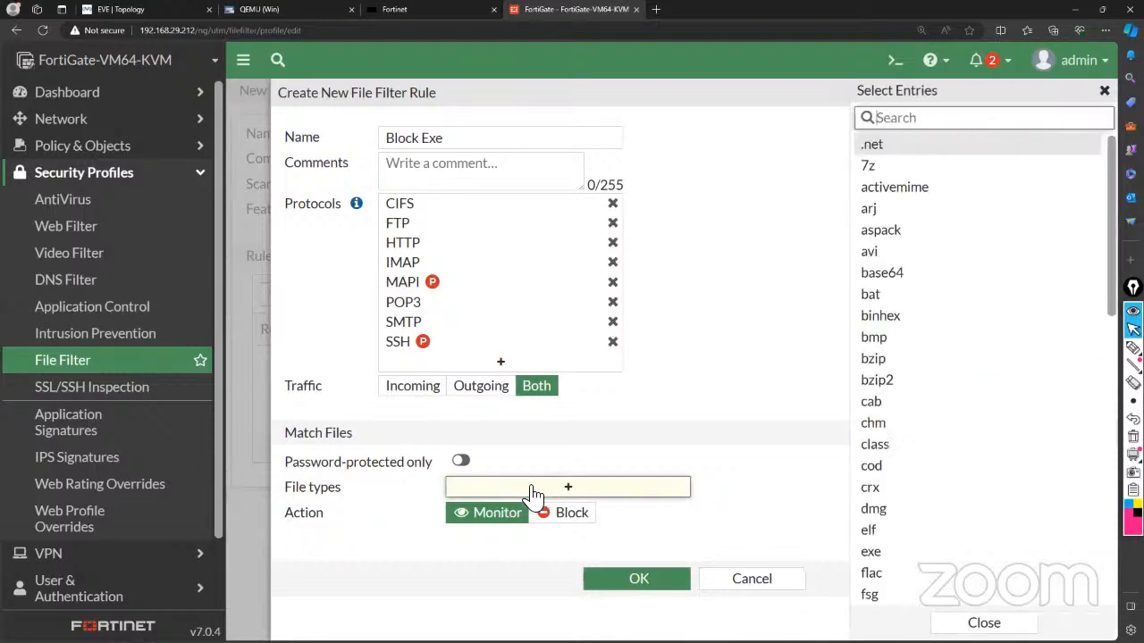
{"action": "scroll", "coordinate": [954, 402], "scroll_direction": "down", "scroll_amount": 5}
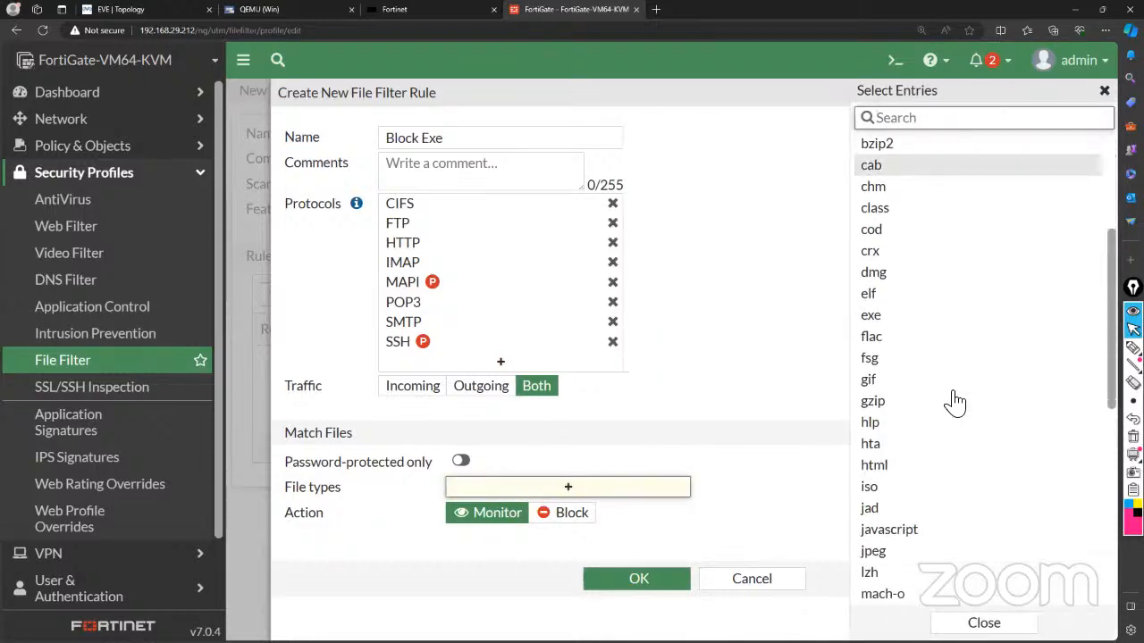
{"action": "scroll", "coordinate": [955, 402], "scroll_direction": "down", "scroll_amount": 3}
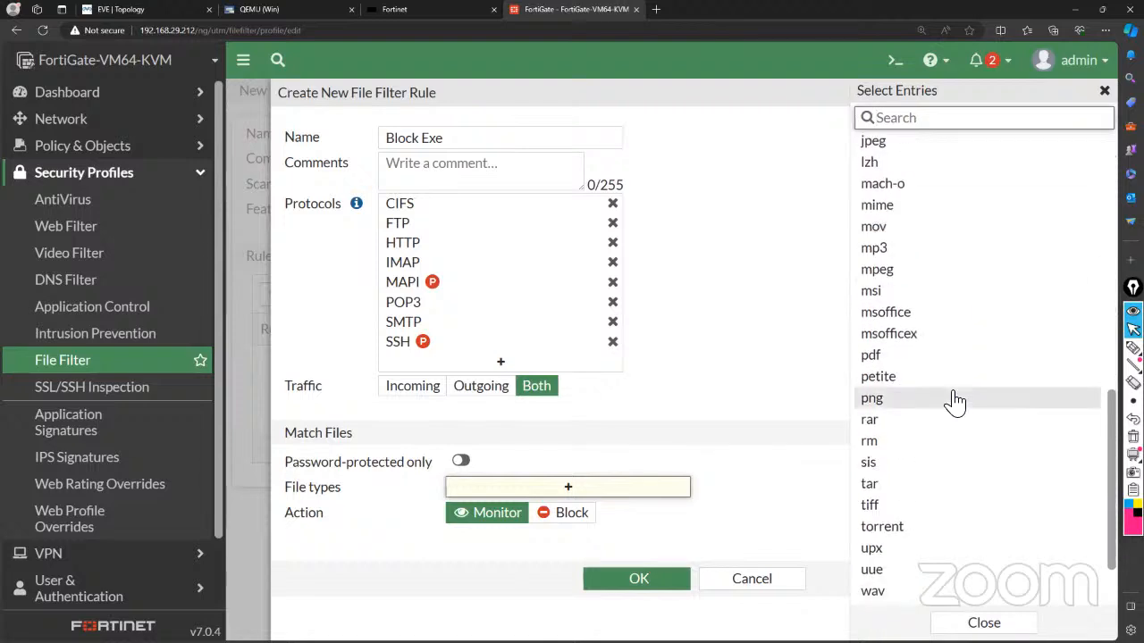
{"action": "scroll", "coordinate": [955, 402], "scroll_direction": "up", "scroll_amount": 8}
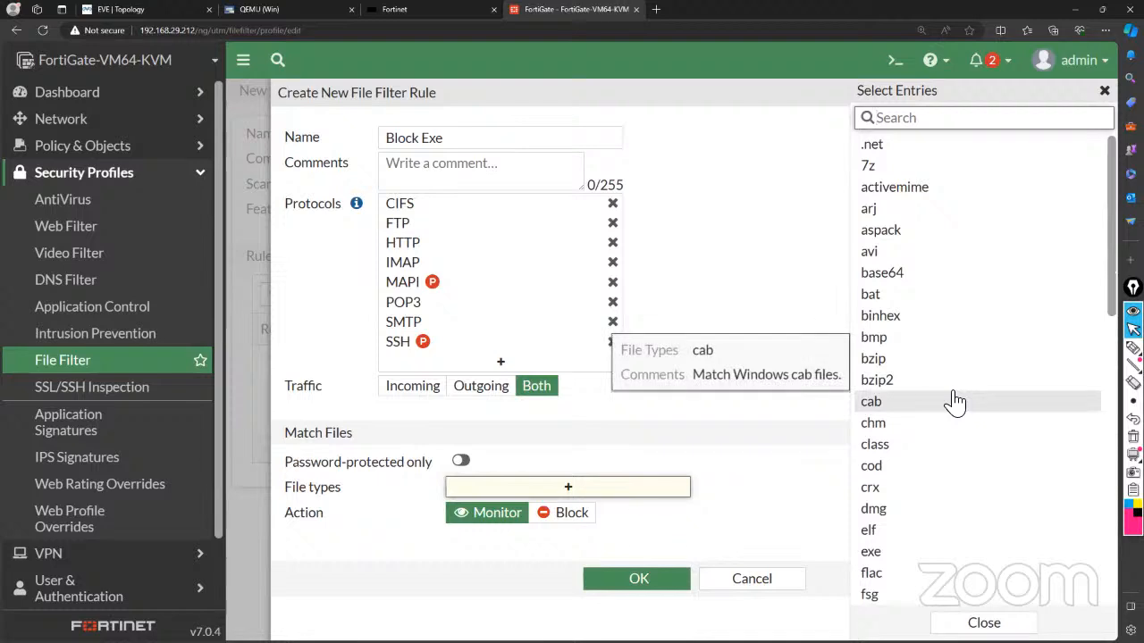
{"action": "type", "text": "exe"}
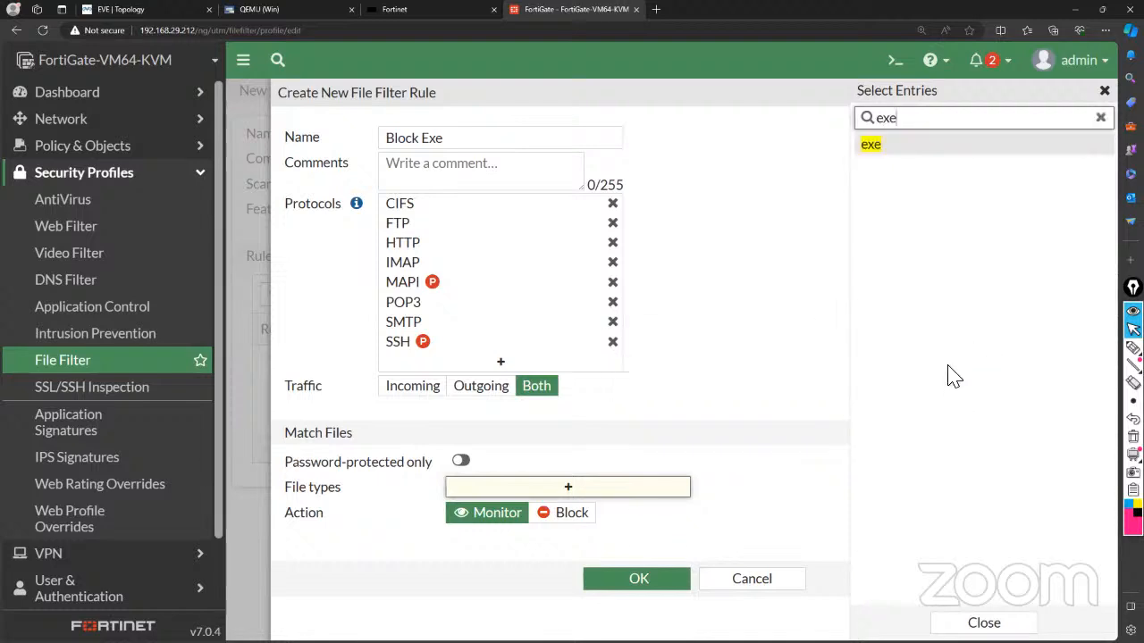
{"action": "left_click", "coordinate": [938, 150]}
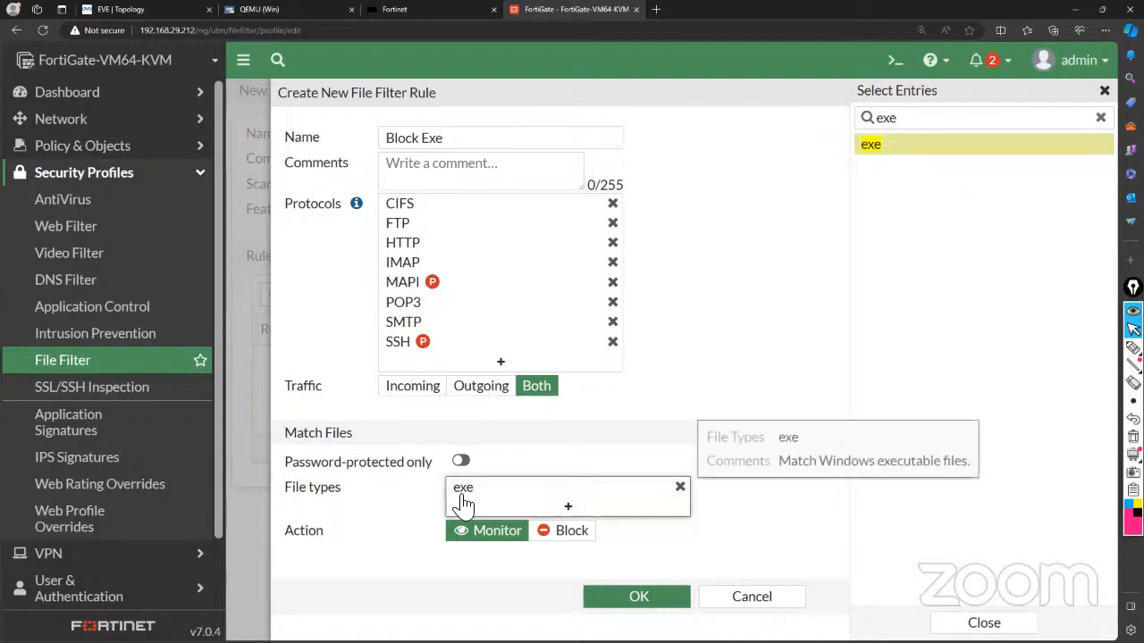
{"action": "left_click", "coordinate": [1100, 117]}
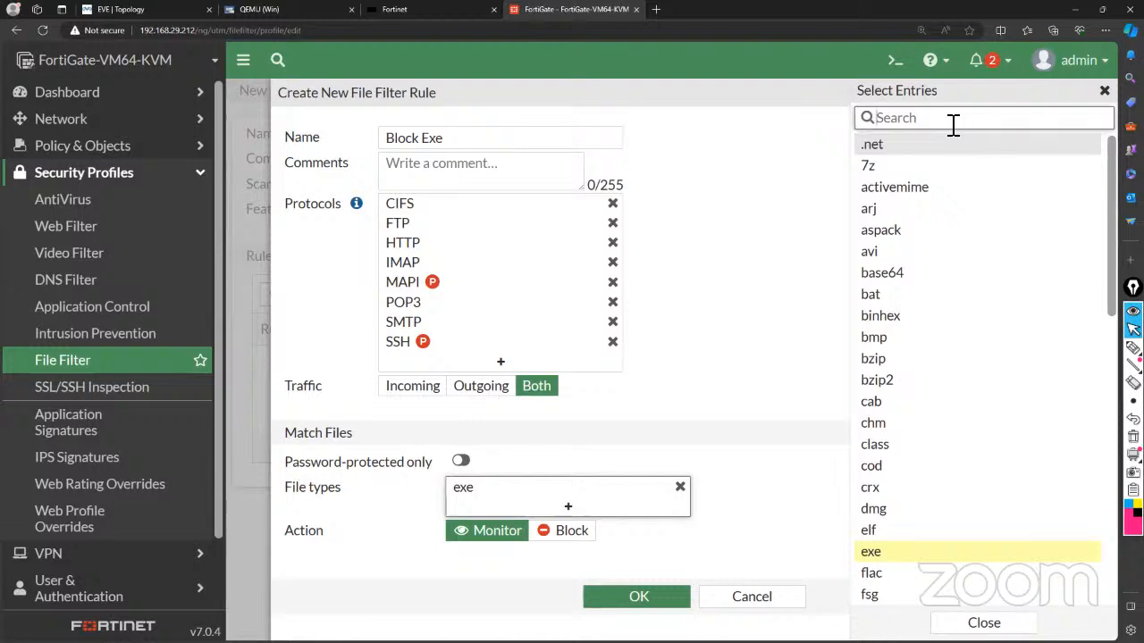
{"action": "type", "text": "bin"}
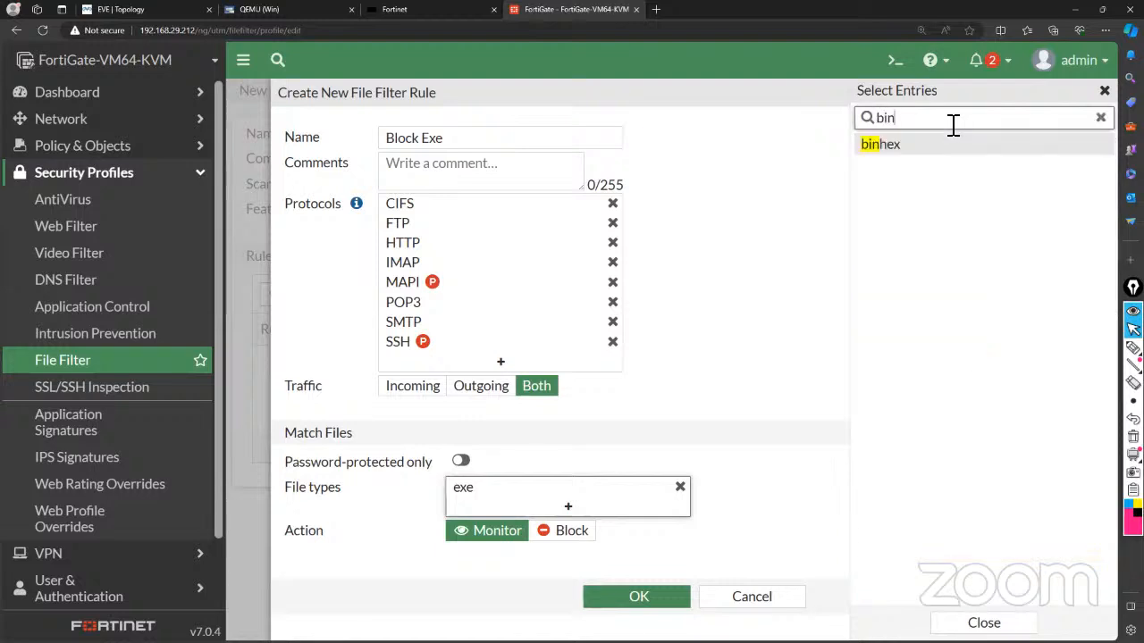
{"action": "mouse_move", "coordinate": [924, 161]}
{"action": "mouse_move", "coordinate": [1132, 348]}
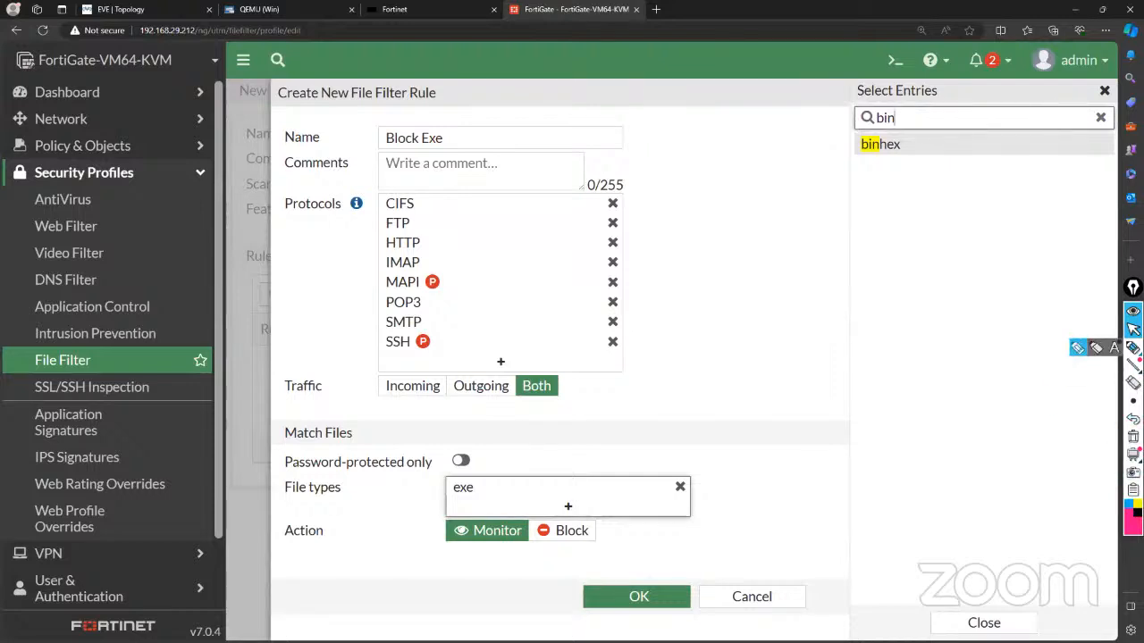
{"action": "left_click", "coordinate": [1078, 348]}
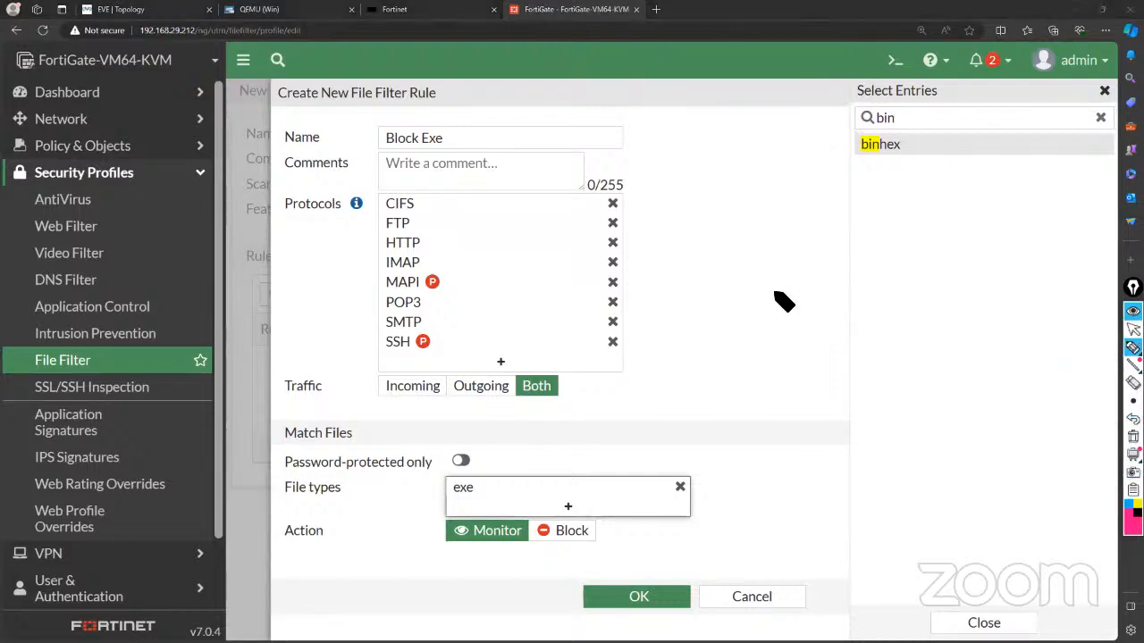
{"action": "mouse_move", "coordinate": [774, 293]}
{"action": "left_mouse_down"}
{"action": "mouse_move", "coordinate": [782, 304]}
{"action": "mouse_move", "coordinate": [797, 292]}
{"action": "left_mouse_up"}
{"action": "mouse_move", "coordinate": [805, 289]}
{"action": "left_mouse_down"}
{"action": "mouse_move", "coordinate": [808, 301]}
{"action": "mouse_move", "coordinate": [832, 303]}
{"action": "left_mouse_up"}
{"action": "mouse_move", "coordinate": [832, 292]}
{"action": "left_mouse_down"}
{"action": "mouse_move", "coordinate": [822, 304]}
{"action": "mouse_move", "coordinate": [876, 302]}
{"action": "left_mouse_up"}
{"action": "mouse_move", "coordinate": [876, 294]}
{"action": "left_mouse_down"}
{"action": "mouse_move", "coordinate": [867, 302]}
{"action": "mouse_move", "coordinate": [917, 301]}
{"action": "left_mouse_up"}
{"action": "mouse_move", "coordinate": [919, 292]}
{"action": "left_mouse_down"}
{"action": "mouse_move", "coordinate": [910, 300]}
{"action": "mouse_move", "coordinate": [929, 298]}
{"action": "left_mouse_up"}
{"action": "left_click_drag", "start_coordinate": [939, 286], "coordinate": [939, 299]}
{"action": "mouse_move", "coordinate": [790, 314]}
{"action": "left_mouse_down"}
{"action": "mouse_move", "coordinate": [770, 315]}
{"action": "mouse_move", "coordinate": [952, 310]}
{"action": "left_mouse_up"}
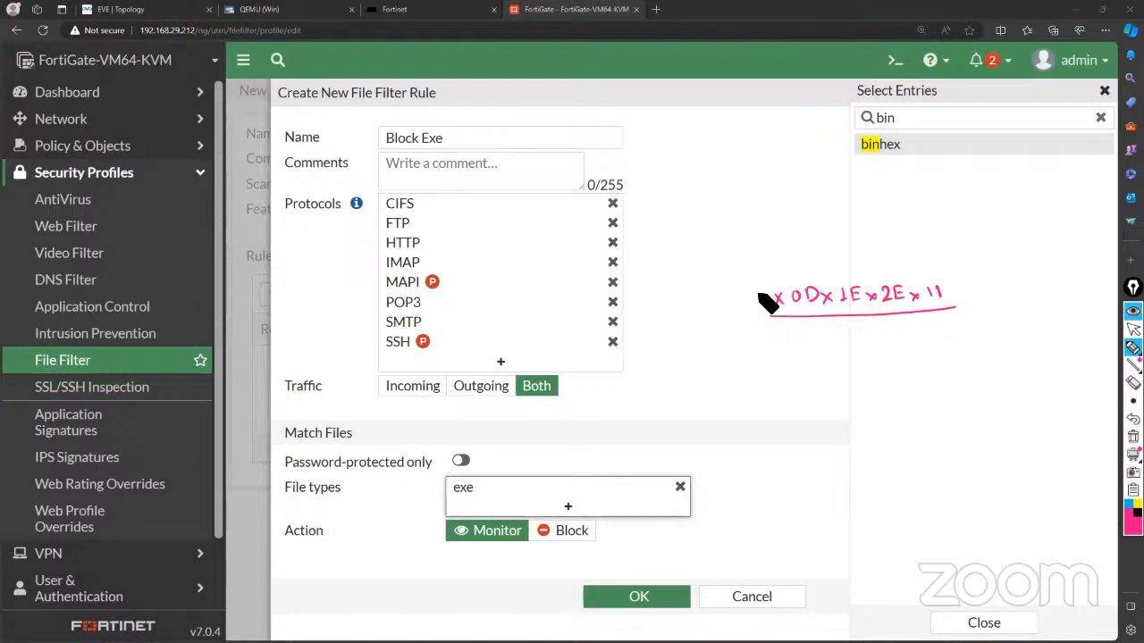
{"action": "left_click_drag", "start_coordinate": [757, 289], "coordinate": [759, 309]}
{"action": "mouse_move", "coordinate": [882, 275]}
{"action": "left_mouse_down"}
{"action": "mouse_move", "coordinate": [951, 276]}
{"action": "mouse_move", "coordinate": [959, 308]}
{"action": "left_mouse_up"}
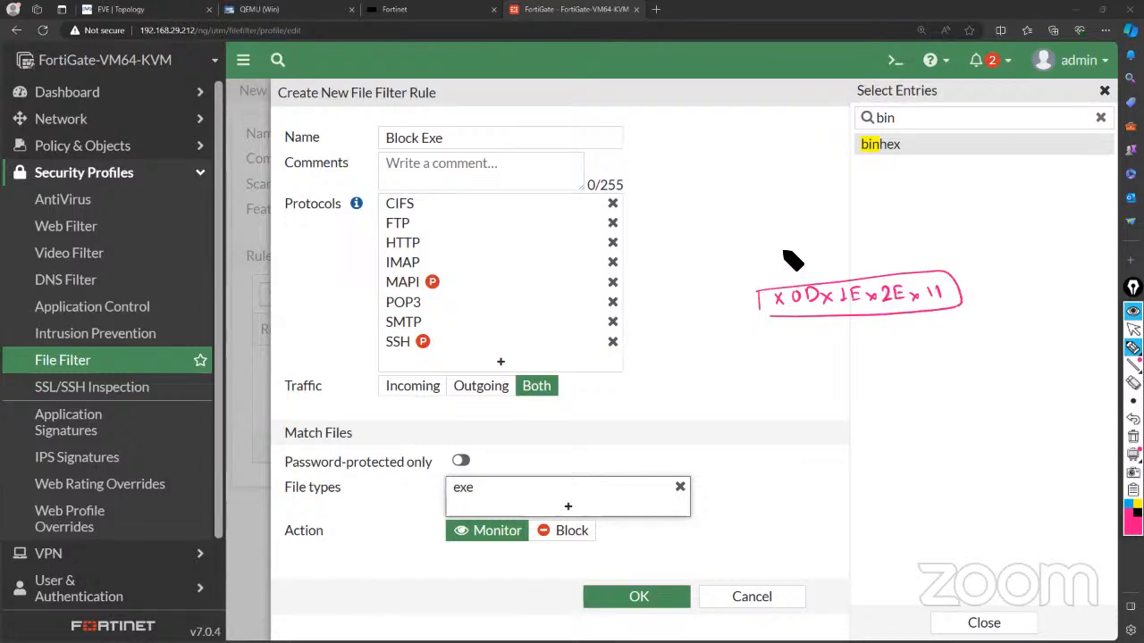
{"action": "mouse_move", "coordinate": [785, 250]}
{"action": "left_mouse_down"}
{"action": "mouse_move", "coordinate": [809, 278]}
{"action": "mouse_move", "coordinate": [816, 250]}
{"action": "left_mouse_up"}
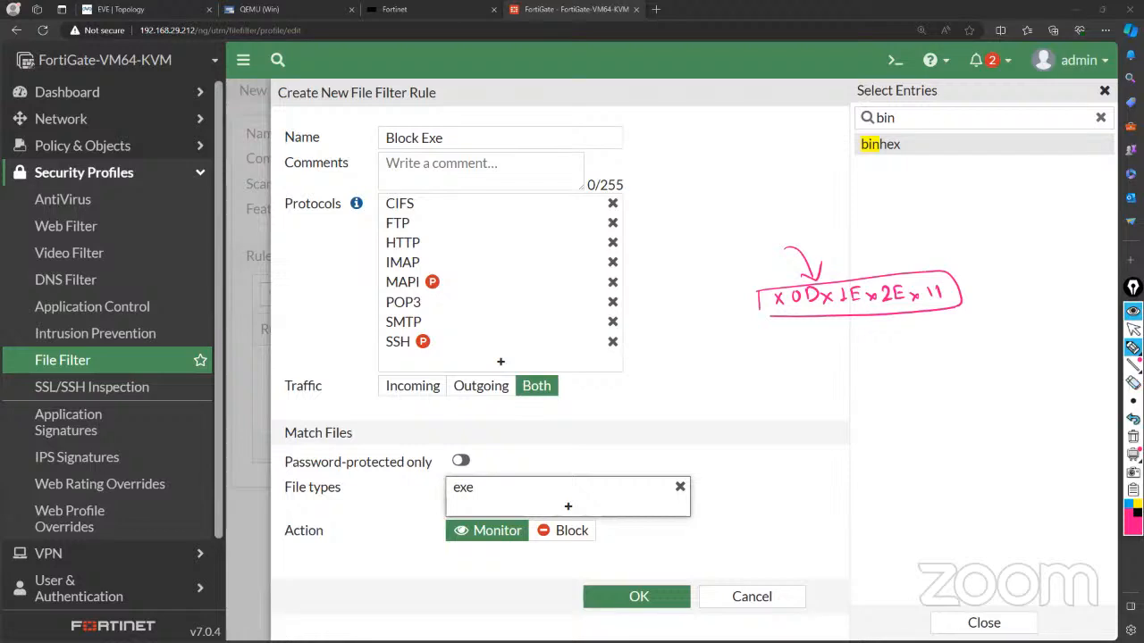
{"action": "left_click", "coordinate": [1133, 436]}
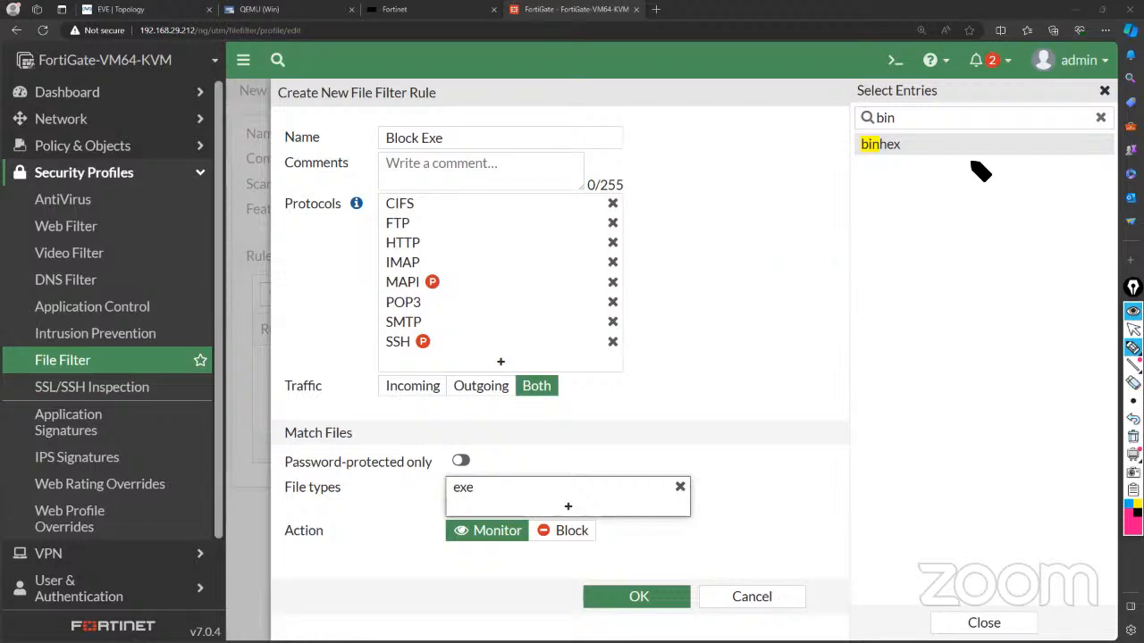
Add binhex to the rule's file types, set its action to Block, and save the rule.
{"action": "left_click", "coordinate": [1133, 329]}
{"action": "left_click", "coordinate": [961, 148]}
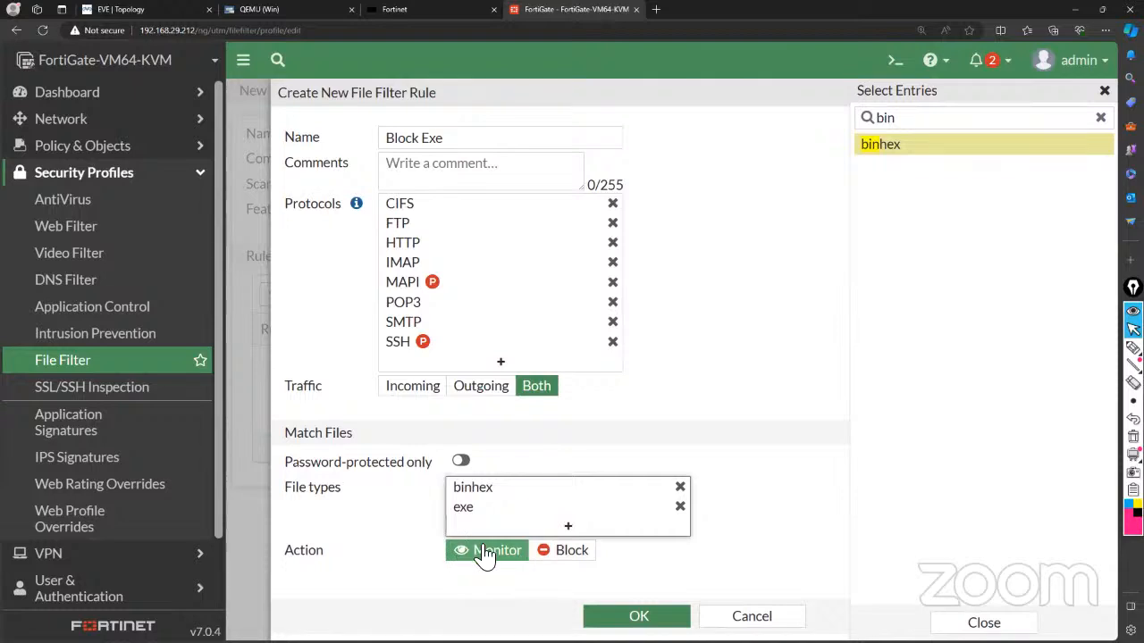
{"action": "left_click", "coordinate": [542, 560]}
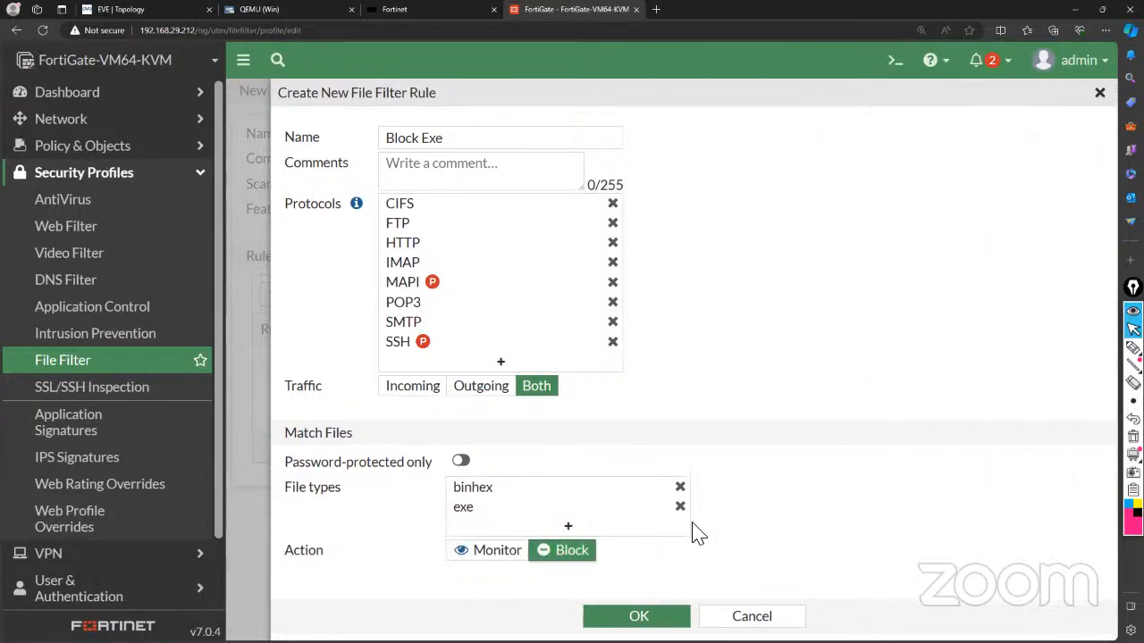
{"action": "mouse_move", "coordinate": [487, 516]}
{"action": "left_click", "coordinate": [629, 616]}
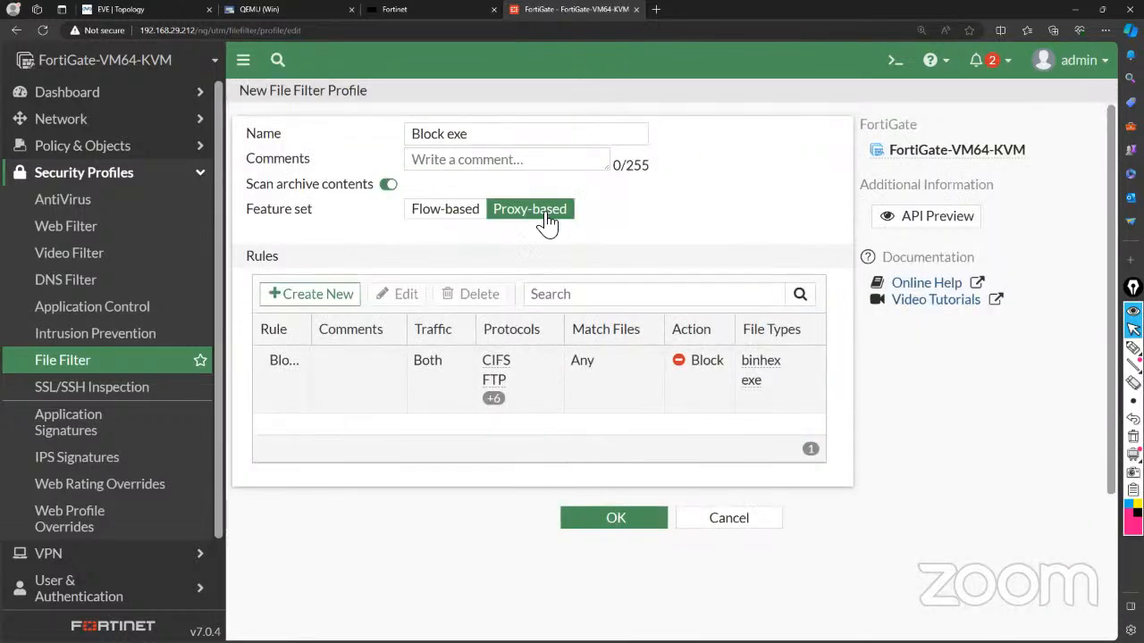
Save the 'Block exe' file filter profile and go to the Windows VM console.
{"action": "left_click", "coordinate": [602, 522]}
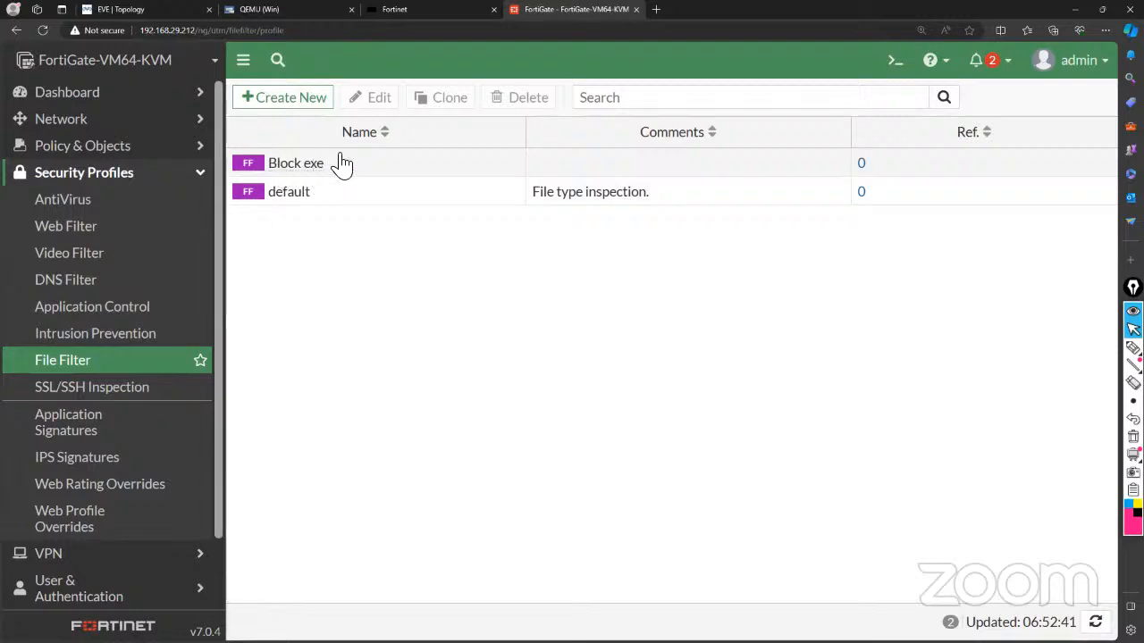
{"action": "mouse_move", "coordinate": [323, 178]}
{"action": "left_click", "coordinate": [286, 9]}
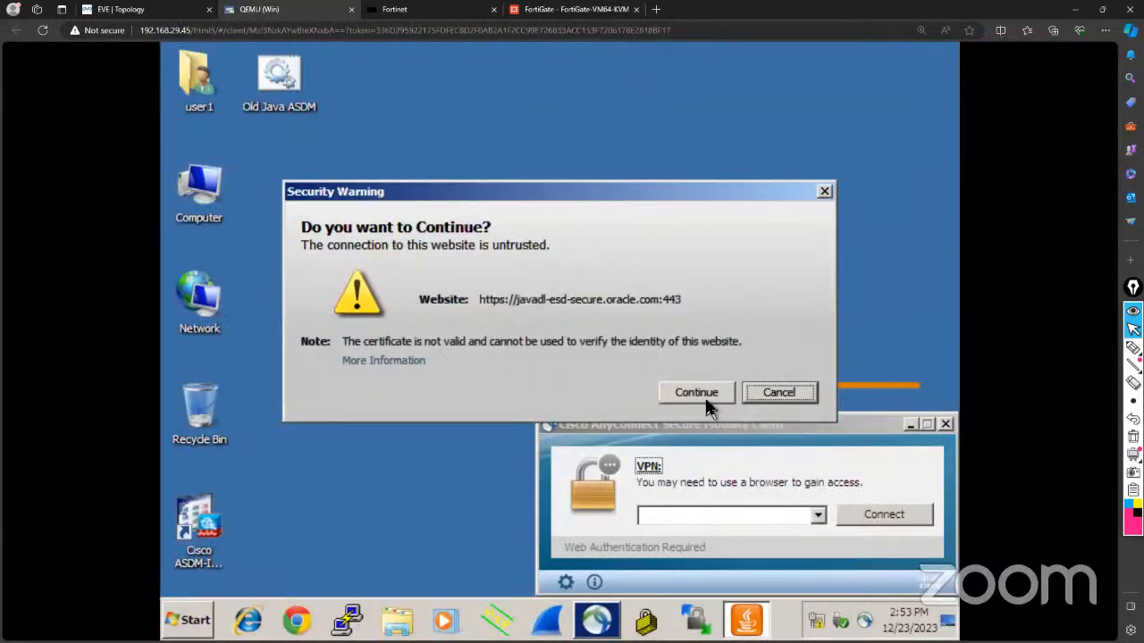
Decline the untrusted-certificate Security Warning and Security Alert, then return to the FortiGate File Filter list.
{"action": "left_click", "coordinate": [781, 393]}
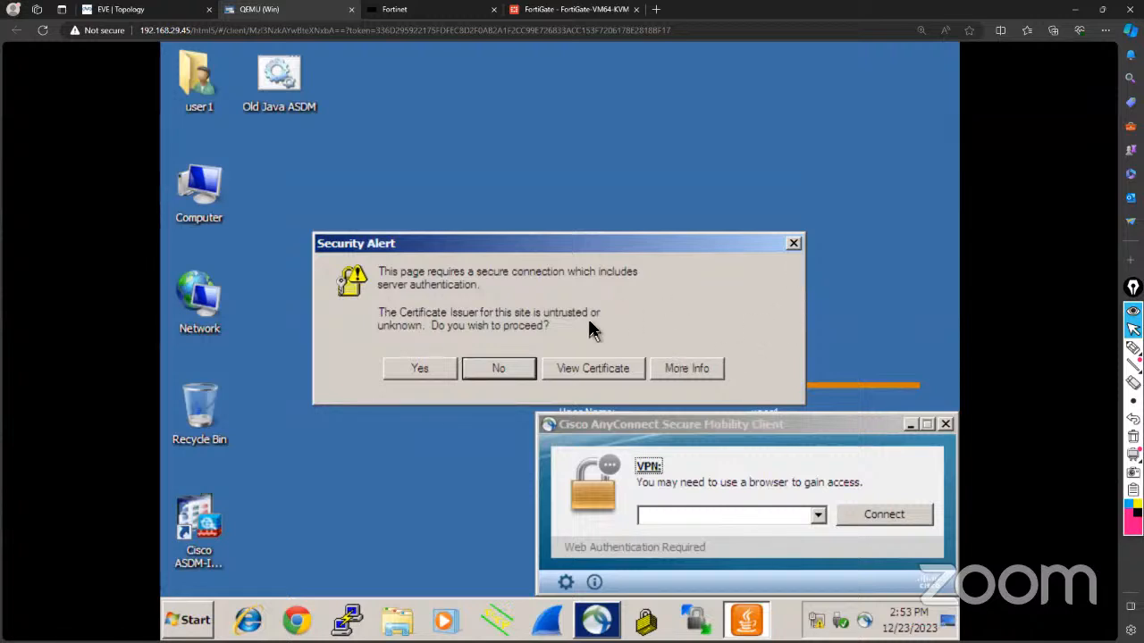
{"action": "left_click", "coordinate": [508, 369]}
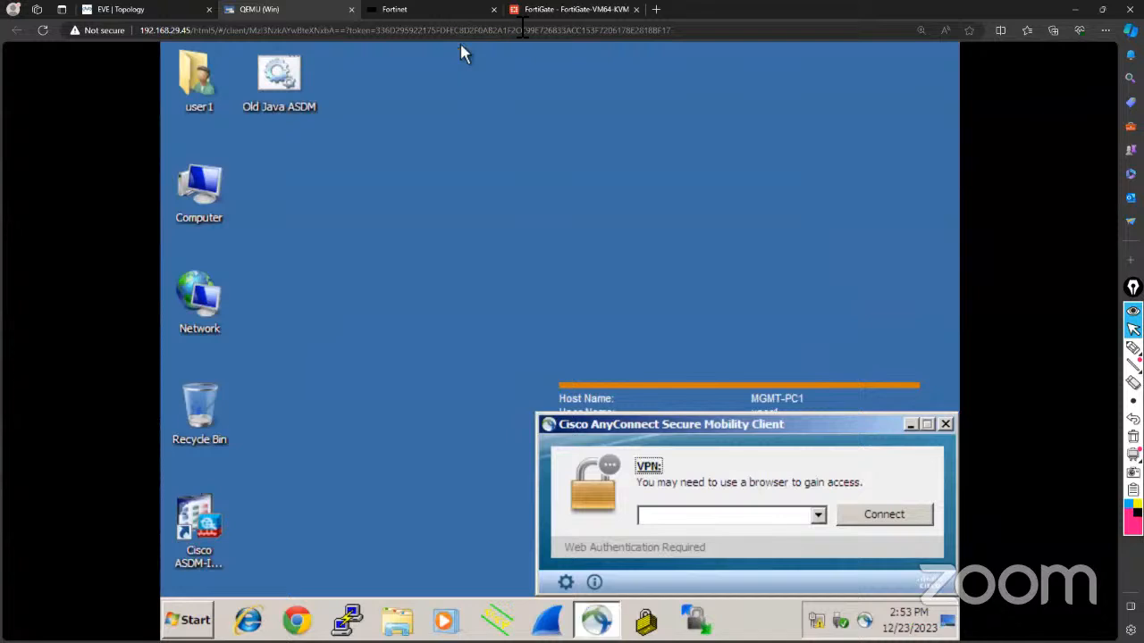
{"action": "left_click", "coordinate": [541, 16]}
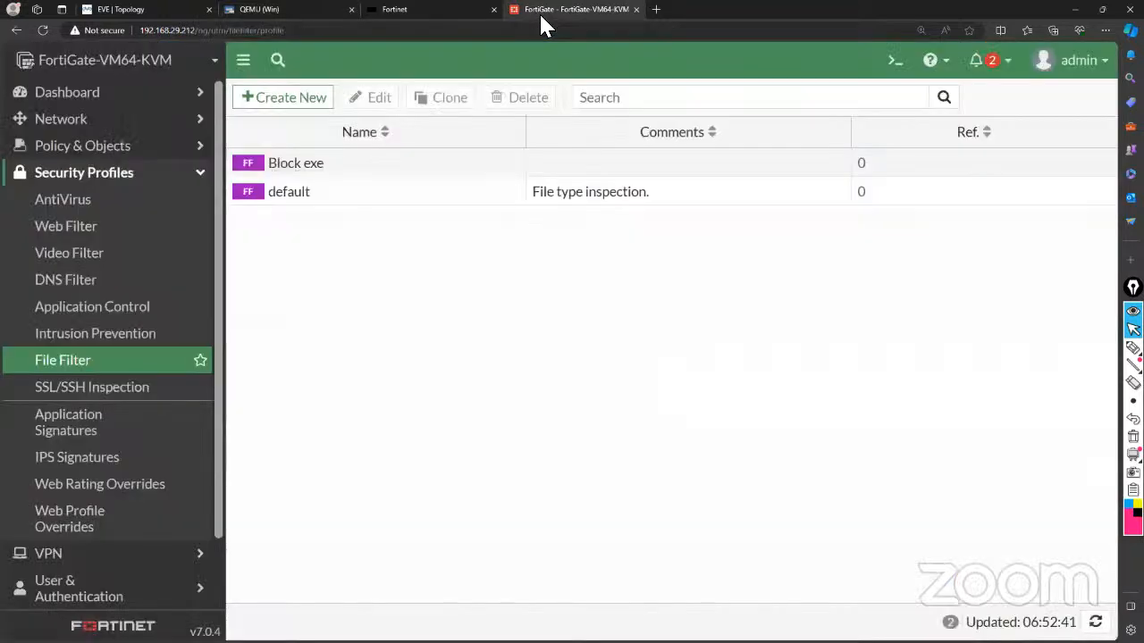
Turn off the Security mode toggle on the Internal (port3) interface and save it.
{"action": "left_click", "coordinate": [129, 123]}
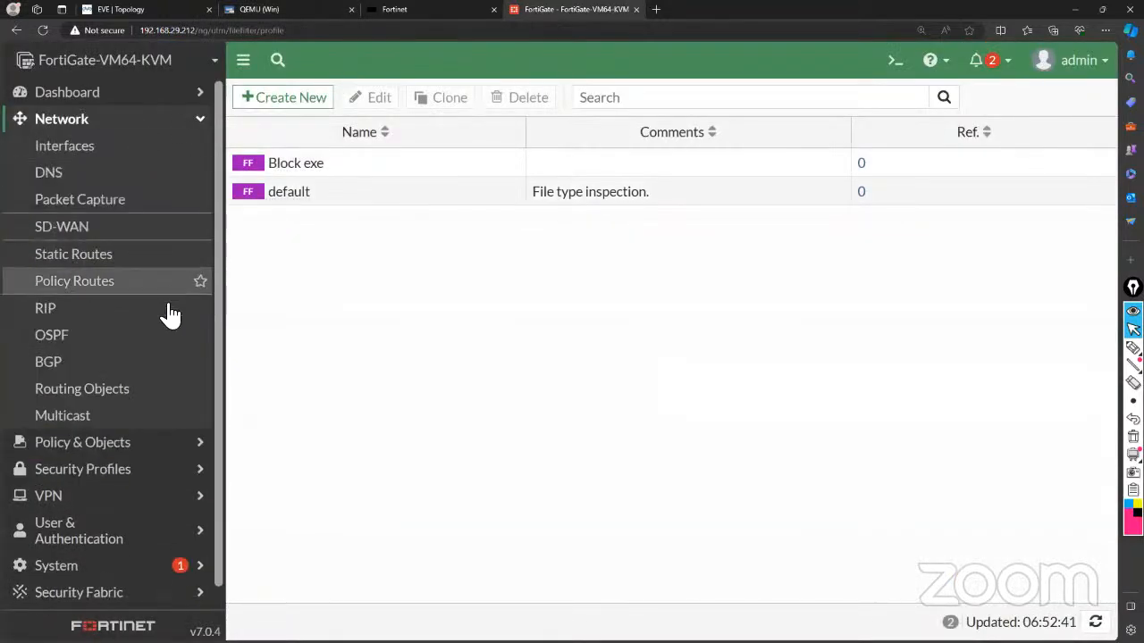
{"action": "left_click", "coordinate": [68, 148]}
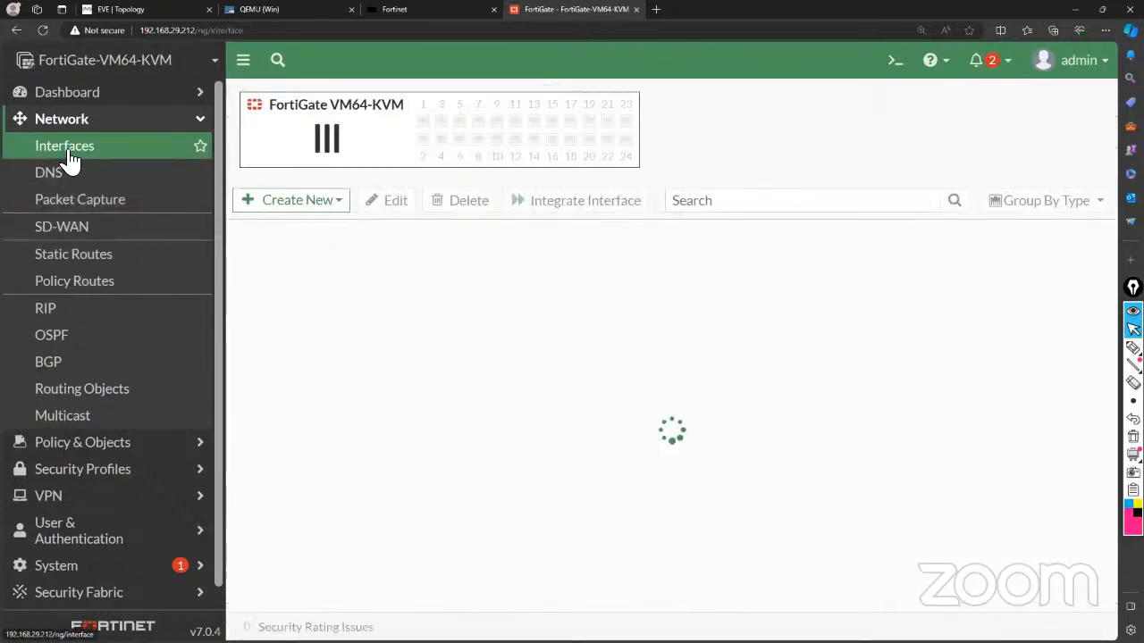
{"action": "scroll", "coordinate": [314, 360], "scroll_direction": "down", "scroll_amount": 1}
{"action": "left_click", "coordinate": [317, 360]}
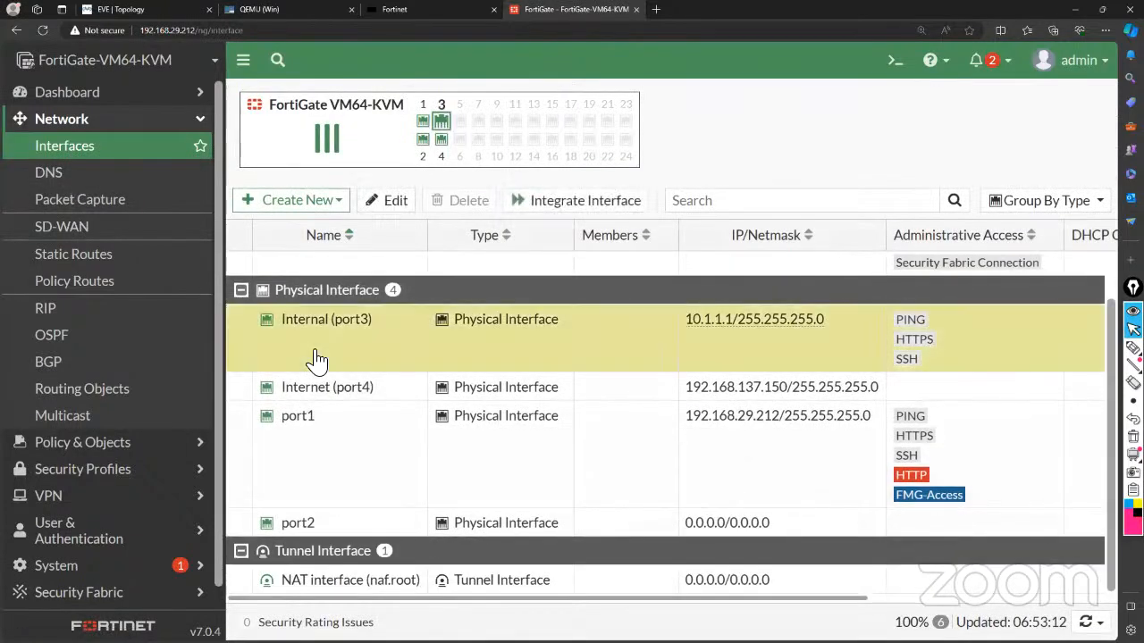
{"action": "double_click", "coordinate": [317, 360]}
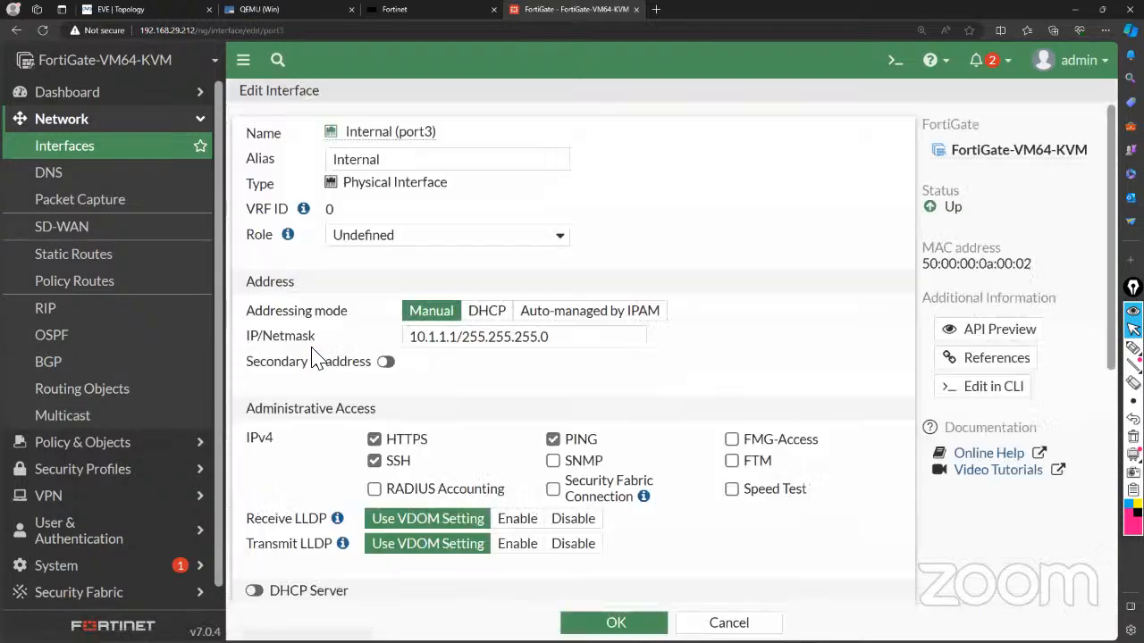
{"action": "scroll", "coordinate": [317, 360], "scroll_direction": "down", "scroll_amount": 2}
{"action": "scroll", "coordinate": [318, 361], "scroll_direction": "down", "scroll_amount": 3}
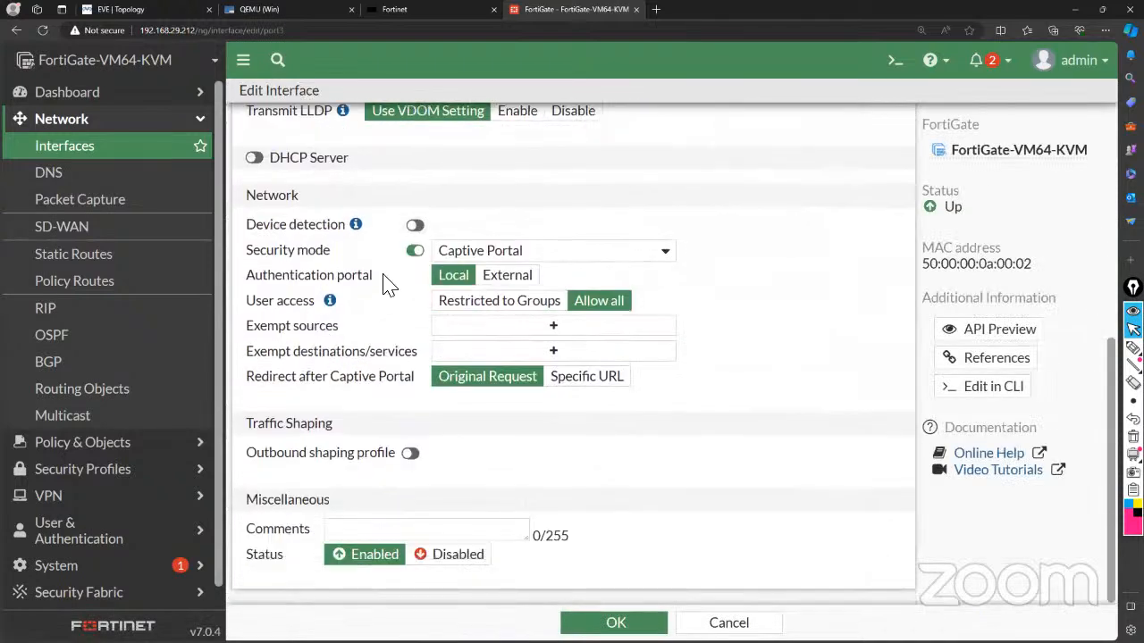
{"action": "left_click", "coordinate": [415, 251]}
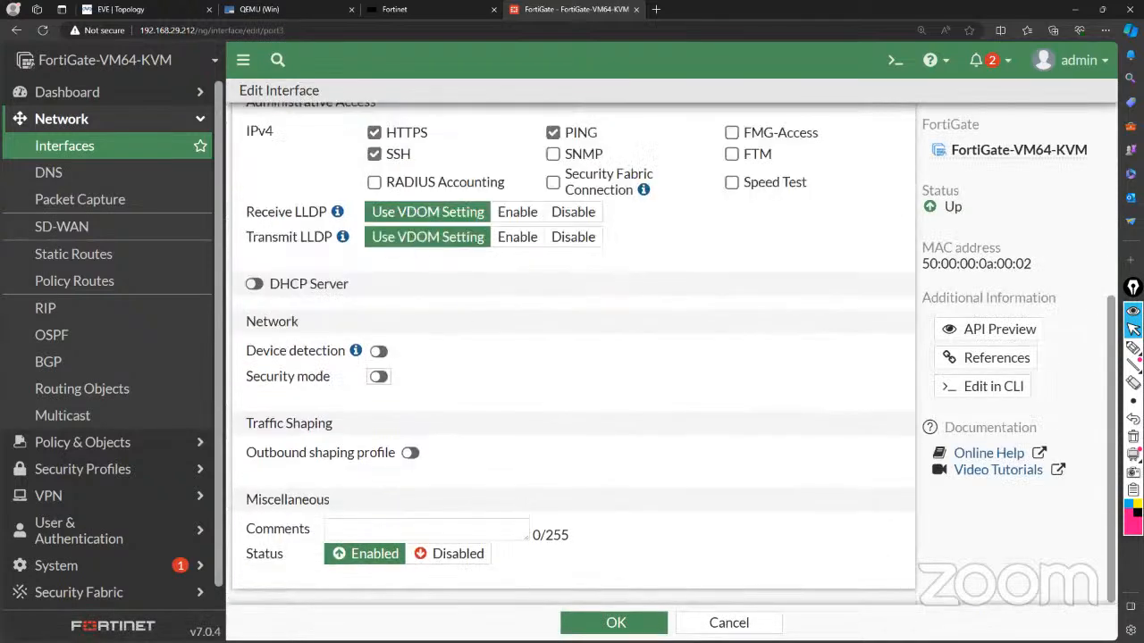
{"action": "left_click", "coordinate": [615, 623]}
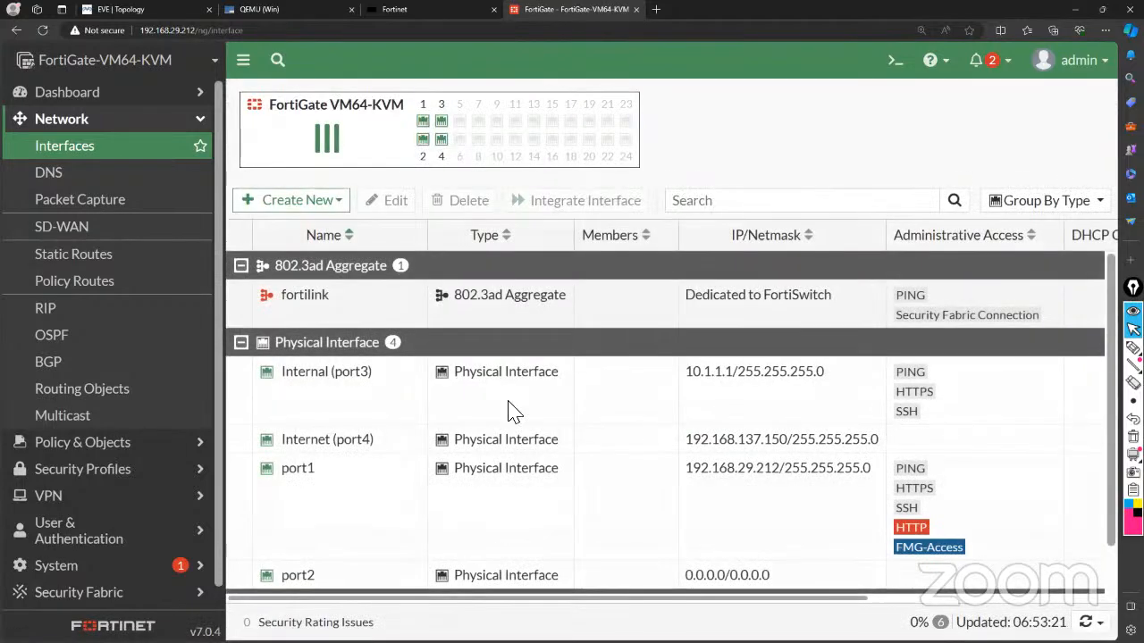
{"action": "left_click", "coordinate": [303, 11]}
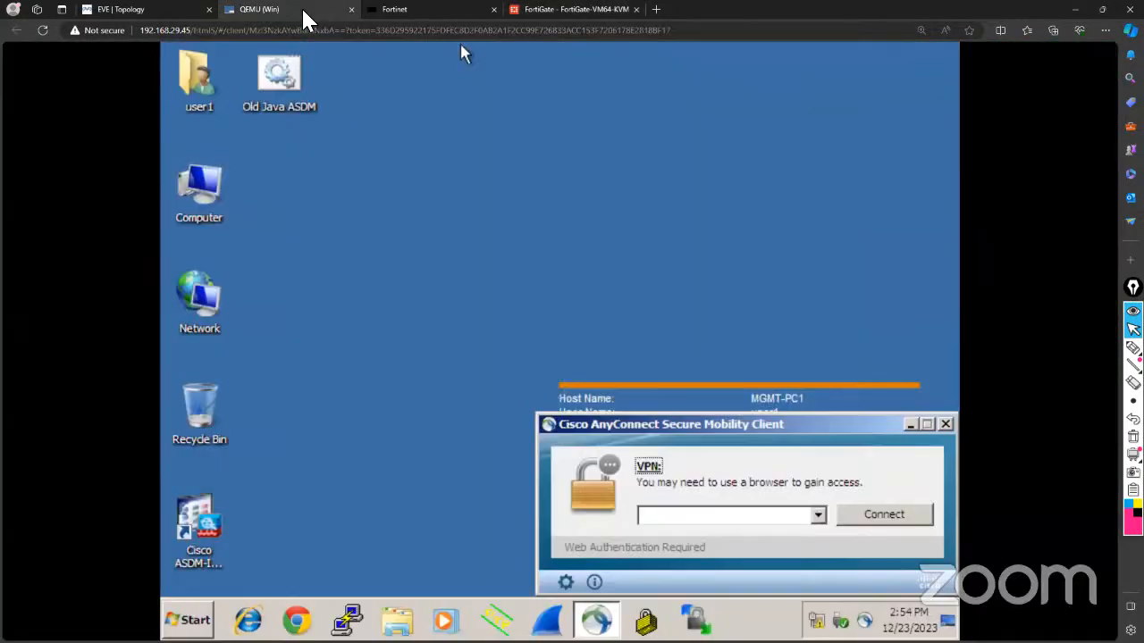
Close AnyConnect and browse to google.com in Chrome.
{"action": "left_click", "coordinate": [946, 426]}
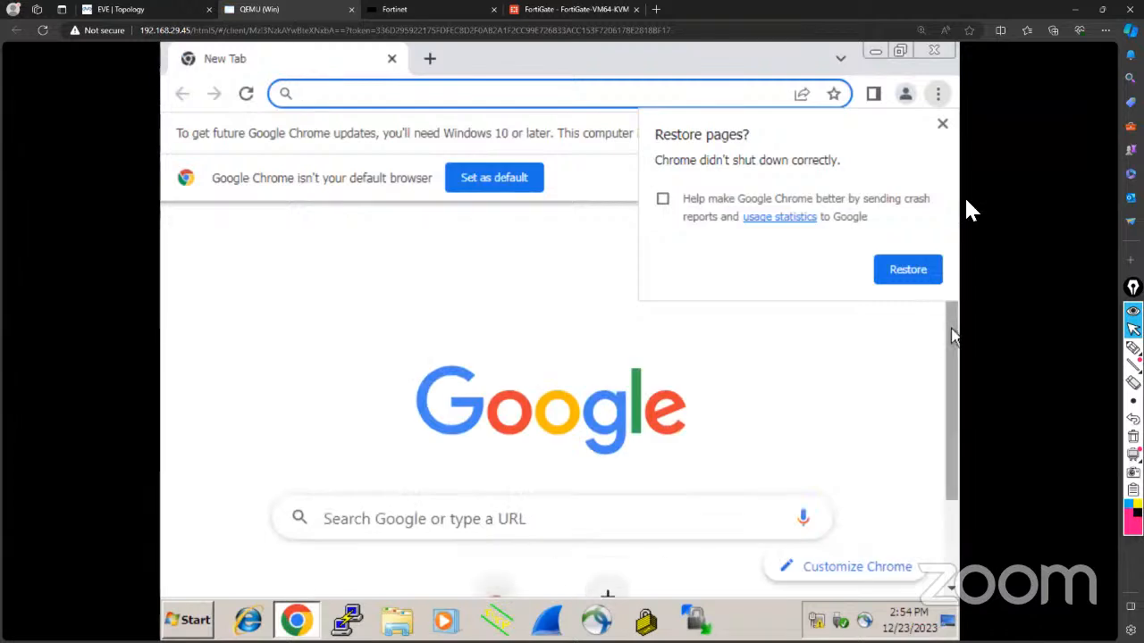
{"action": "left_click", "coordinate": [524, 89]}
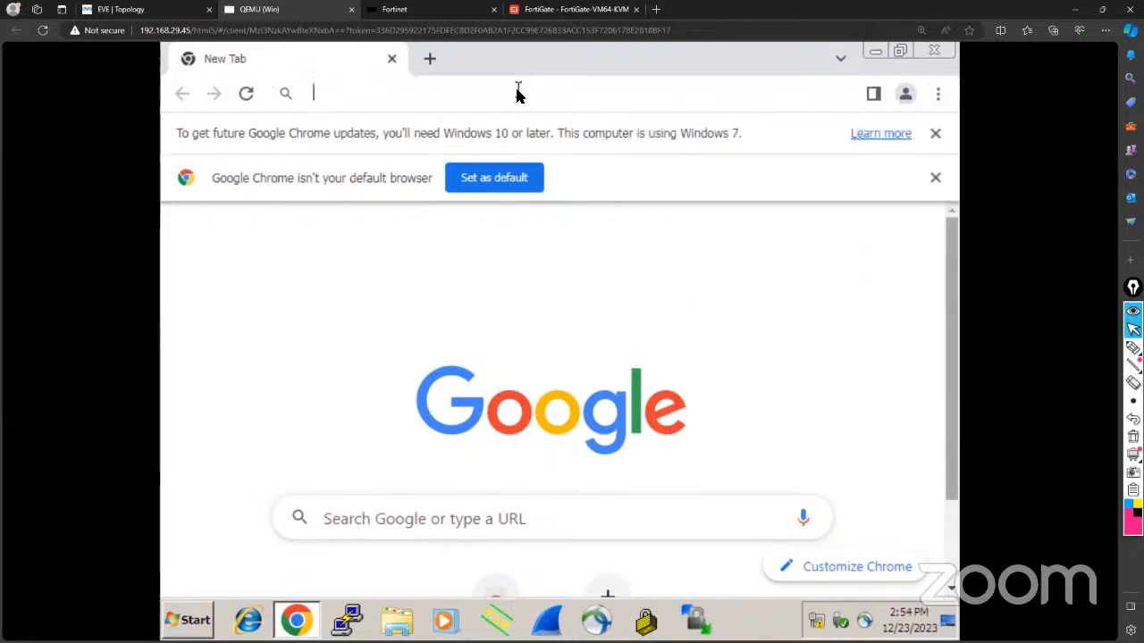
{"action": "type", "text": "google.com"}
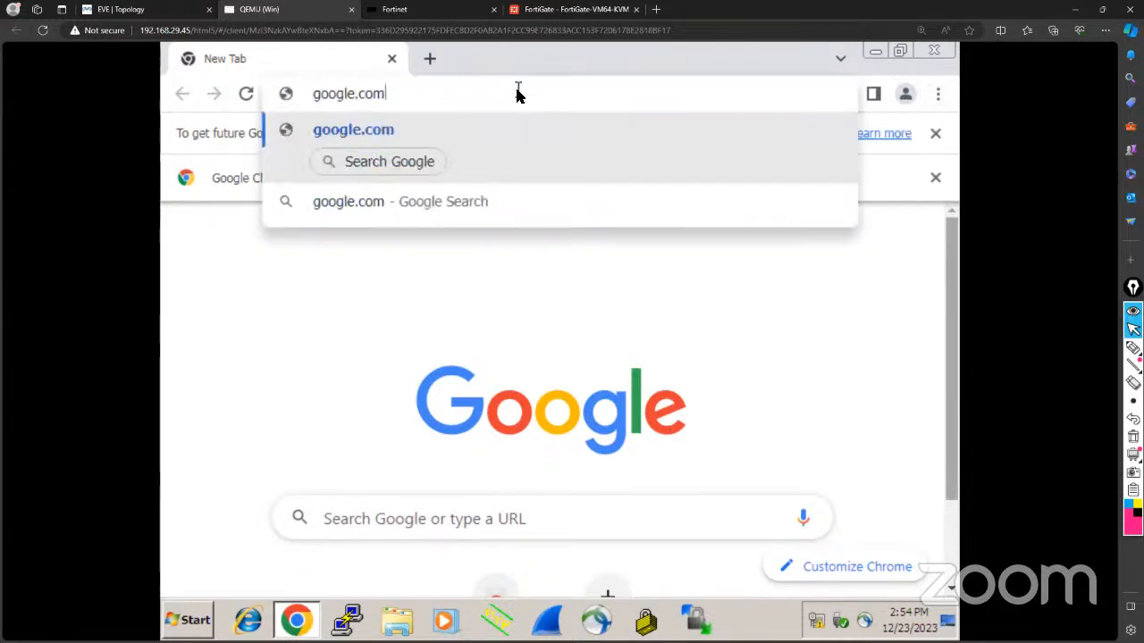
{"action": "key", "text": "Return"}
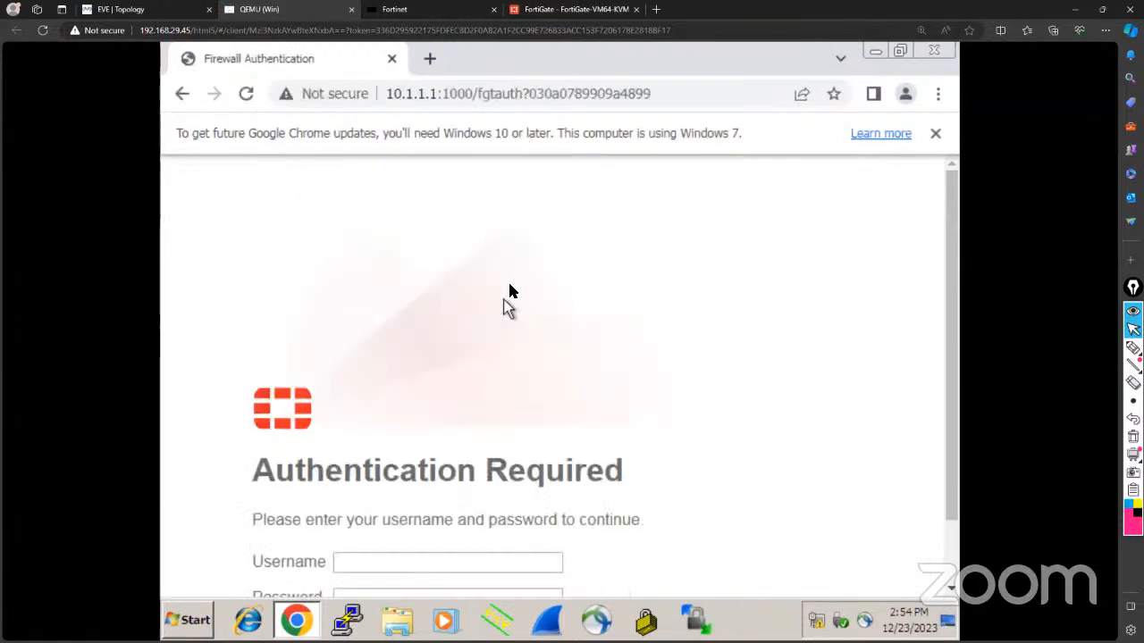
{"action": "scroll", "coordinate": [506, 299], "scroll_direction": "down", "scroll_amount": 1}
Log in on the Firewall Authentication page with the test user's credentials and decline saving the password.
{"action": "left_click", "coordinate": [408, 485]}
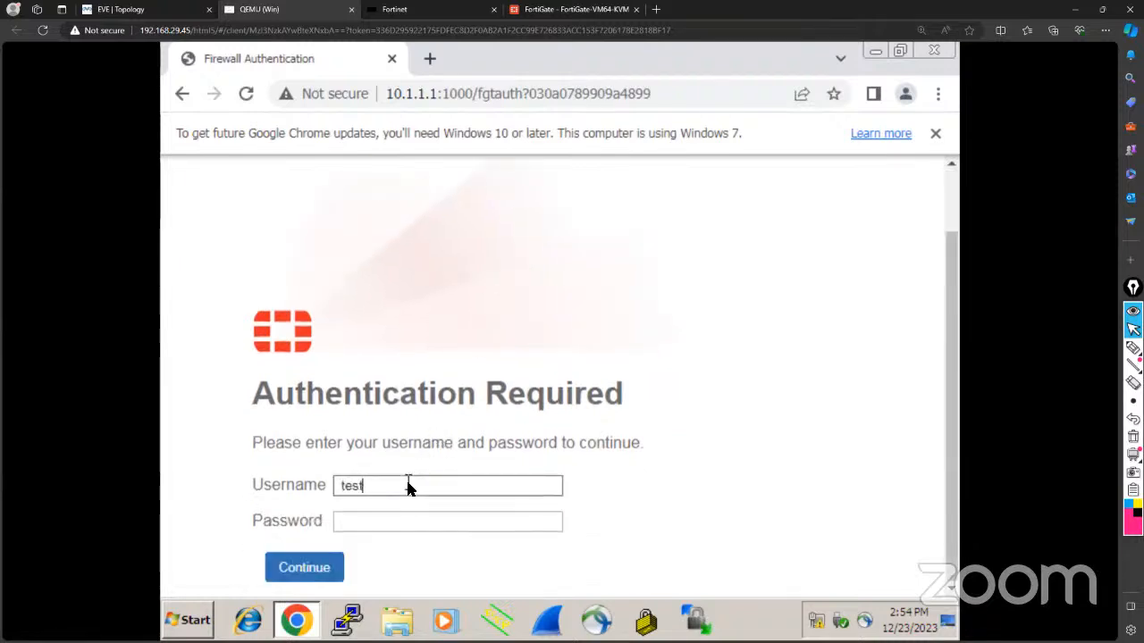
{"action": "type", "text": "test1"}
{"action": "key", "text": "Tab"}
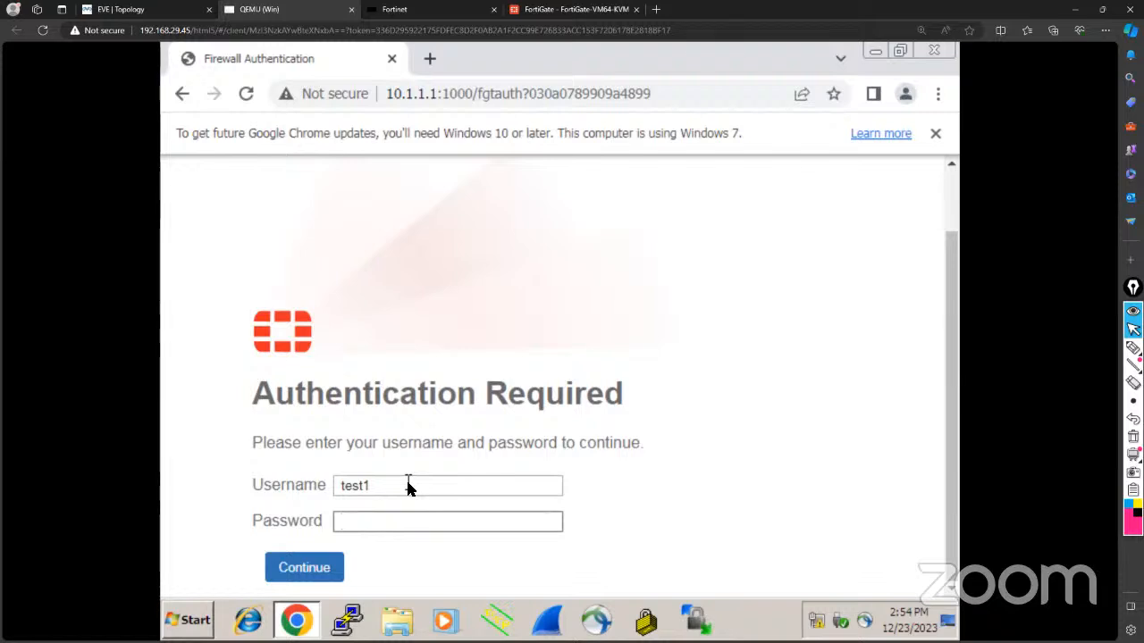
{"action": "type", "text": "••••••••••"}
{"action": "key", "text": "Return"}
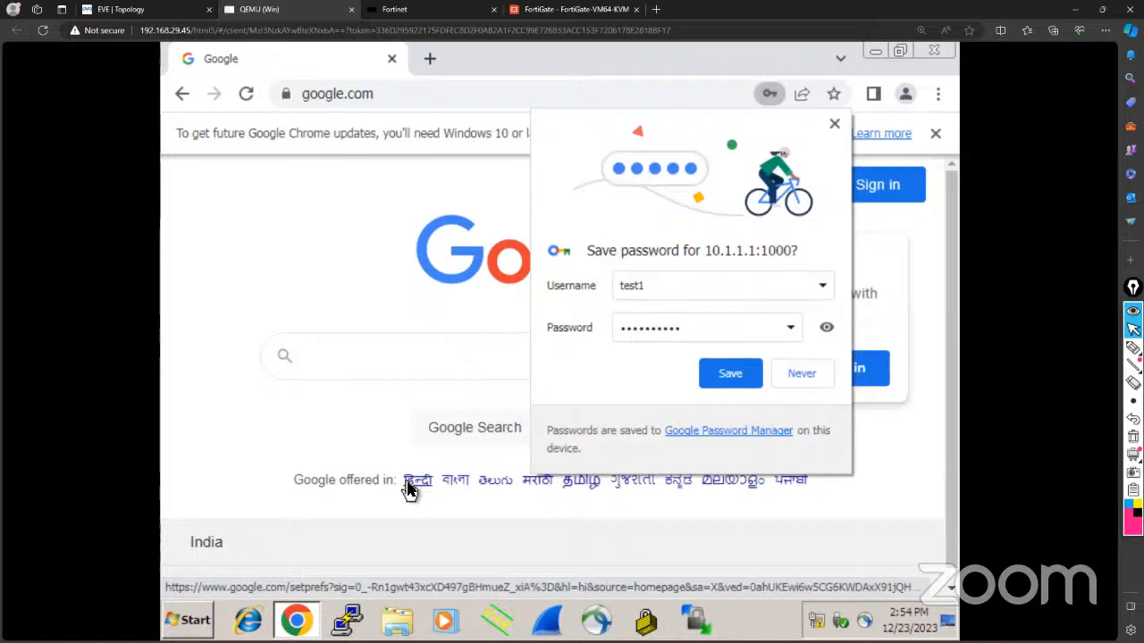
{"action": "left_click", "coordinate": [801, 375]}
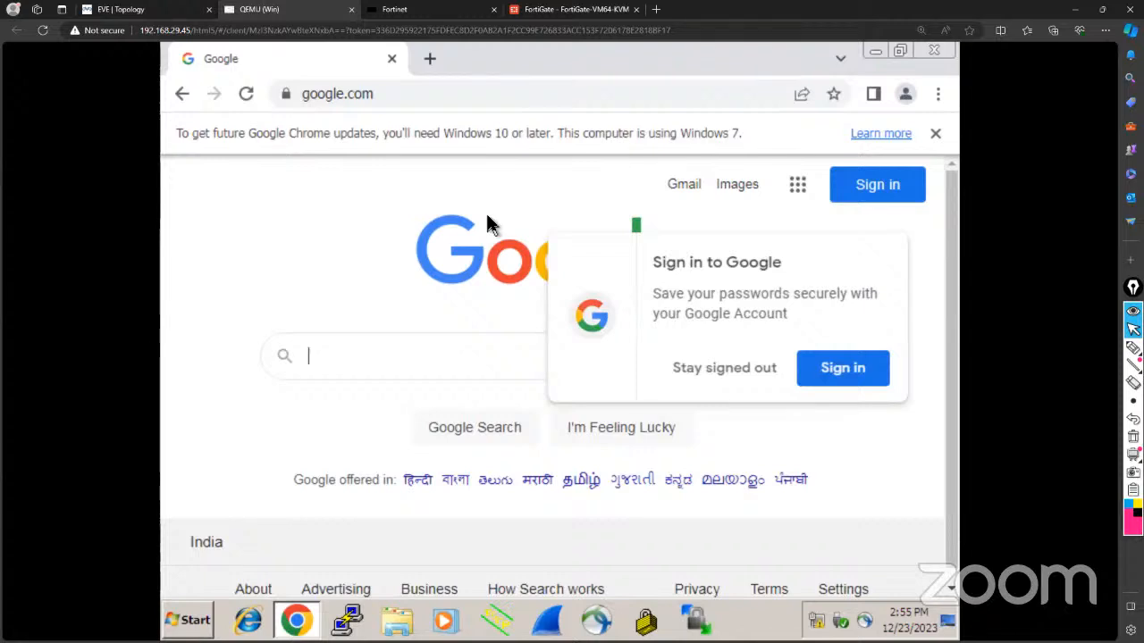
{"action": "left_click", "coordinate": [569, 10]}
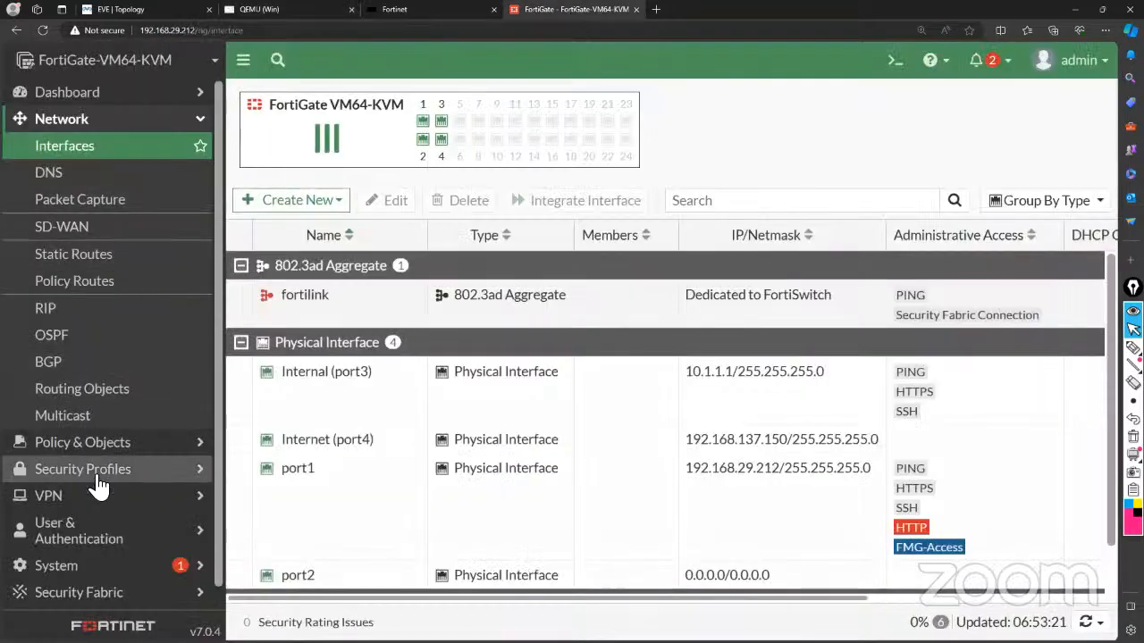
{"action": "scroll", "coordinate": [98, 487], "scroll_direction": "down", "scroll_amount": 1}
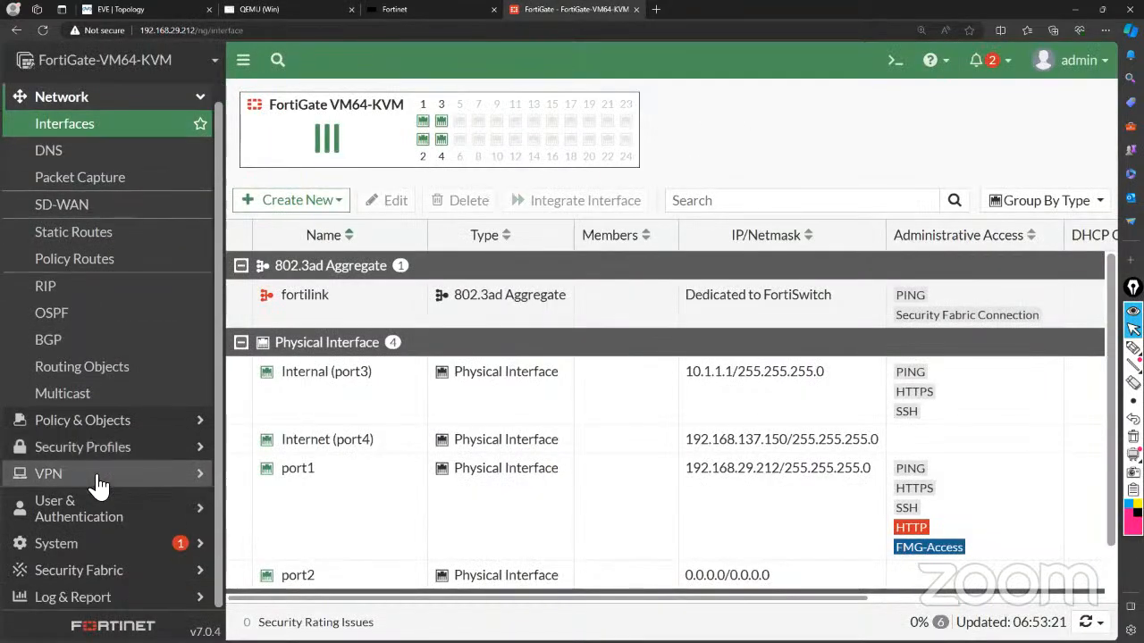
{"action": "left_click", "coordinate": [98, 420]}
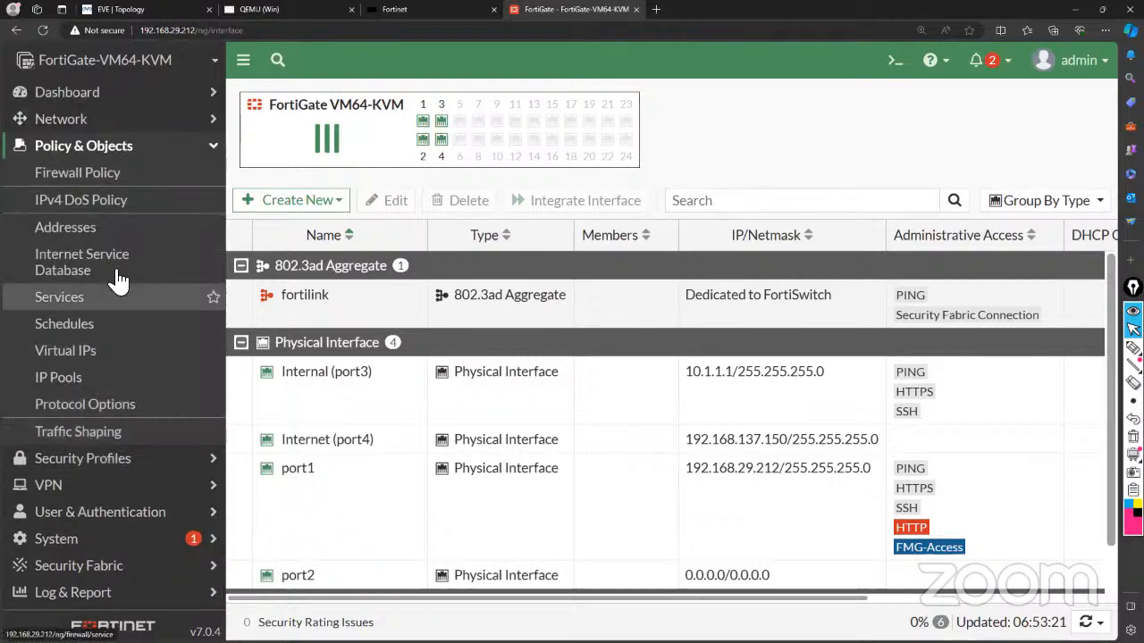
{"action": "left_click", "coordinate": [104, 177]}
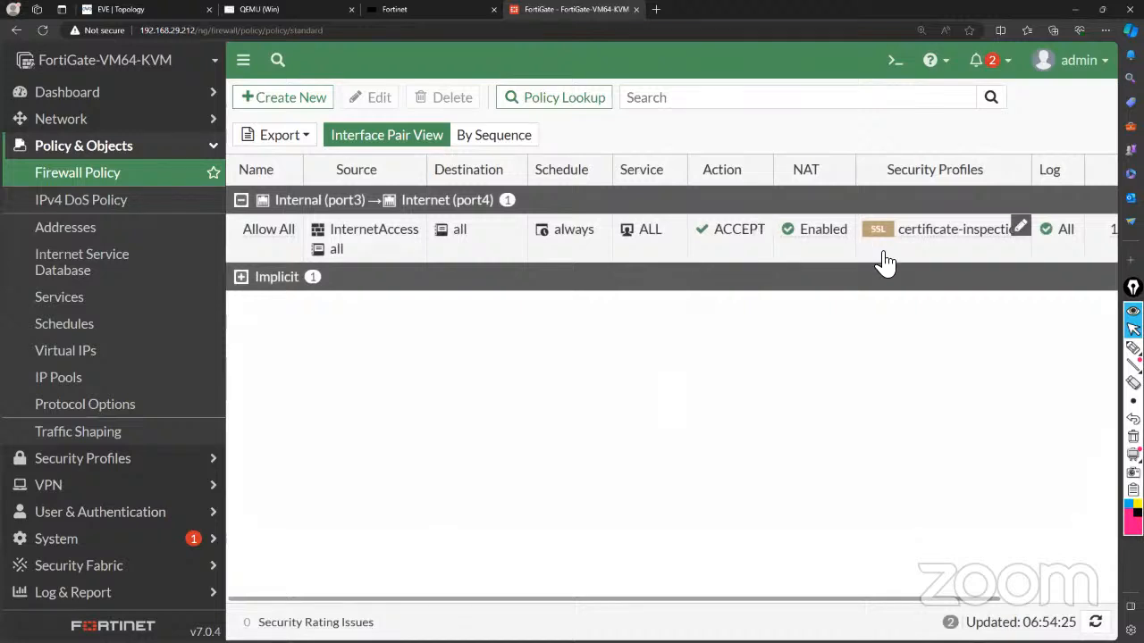
{"action": "scroll", "coordinate": [885, 261], "scroll_direction": "right", "scroll_amount": 3}
{"action": "scroll", "coordinate": [882, 261], "scroll_direction": "left", "scroll_amount": 3}
{"action": "mouse_move", "coordinate": [937, 250]}
{"action": "left_click", "coordinate": [297, 11]}
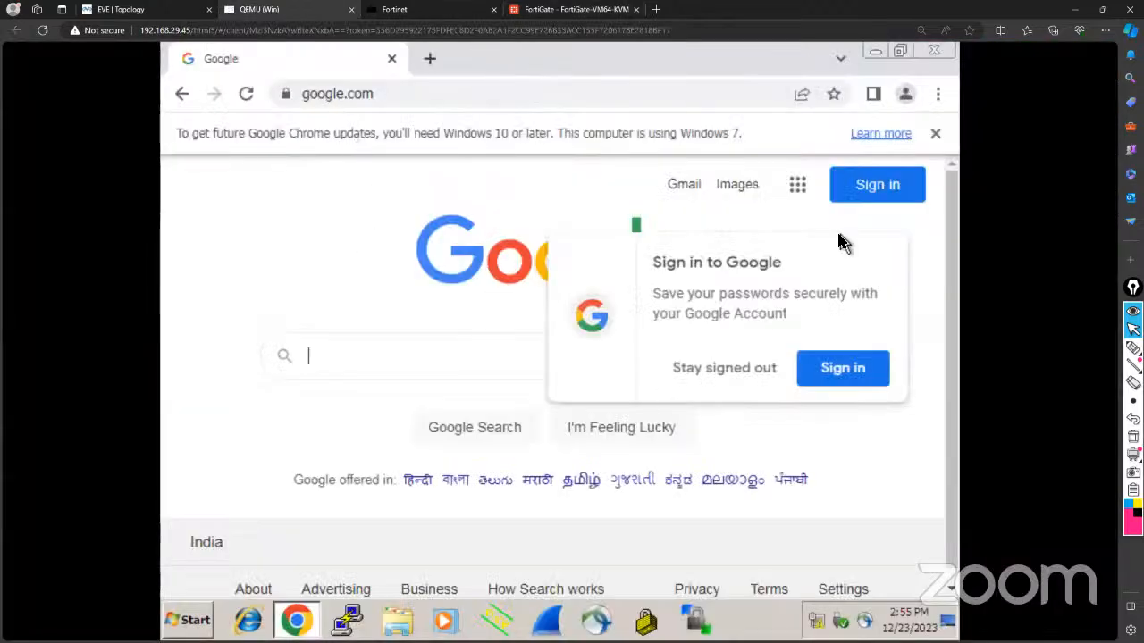
Search Google for 'download vlc media player' and start the VLC download from VideoLAN.
{"action": "left_click", "coordinate": [431, 360]}
{"action": "type", "text": "d"}
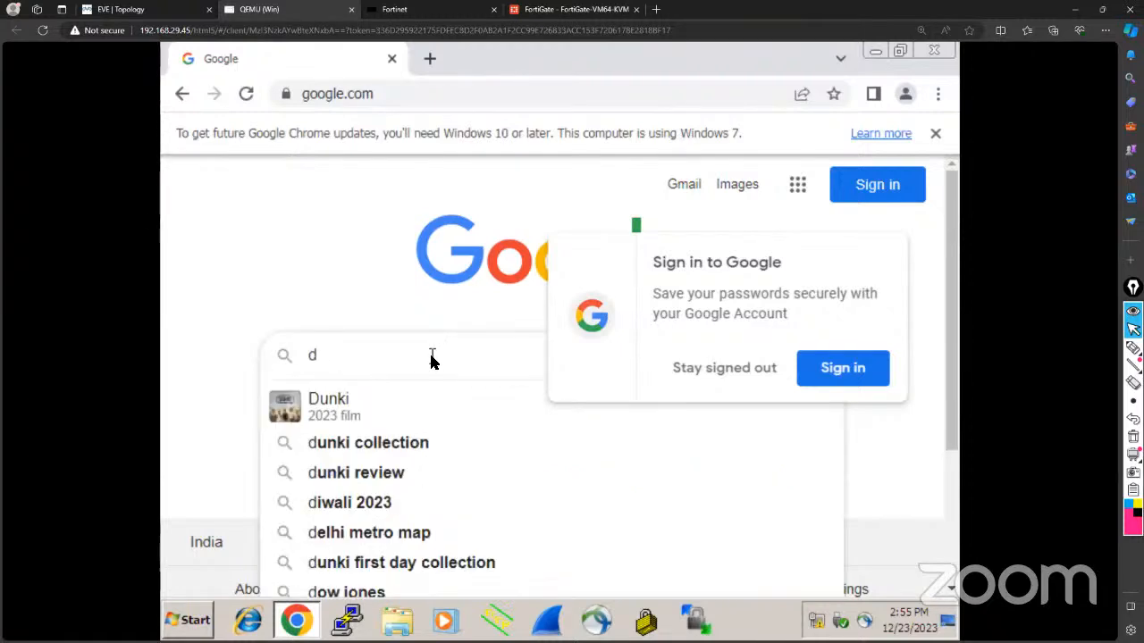
{"action": "type", "text": "ownload vlc"}
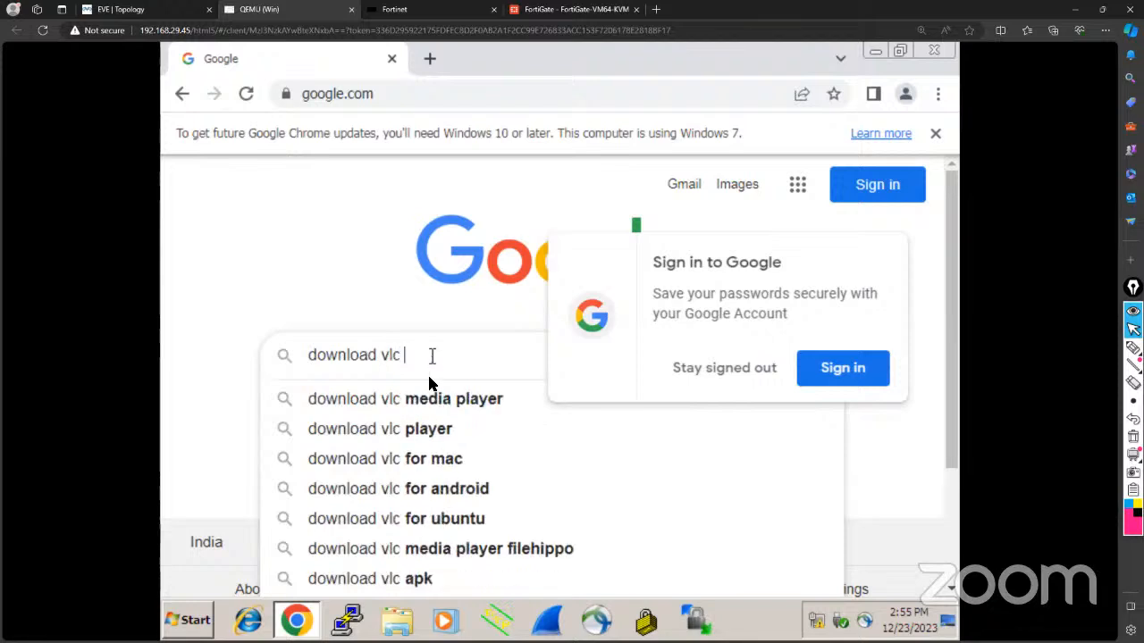
{"action": "left_click", "coordinate": [427, 399]}
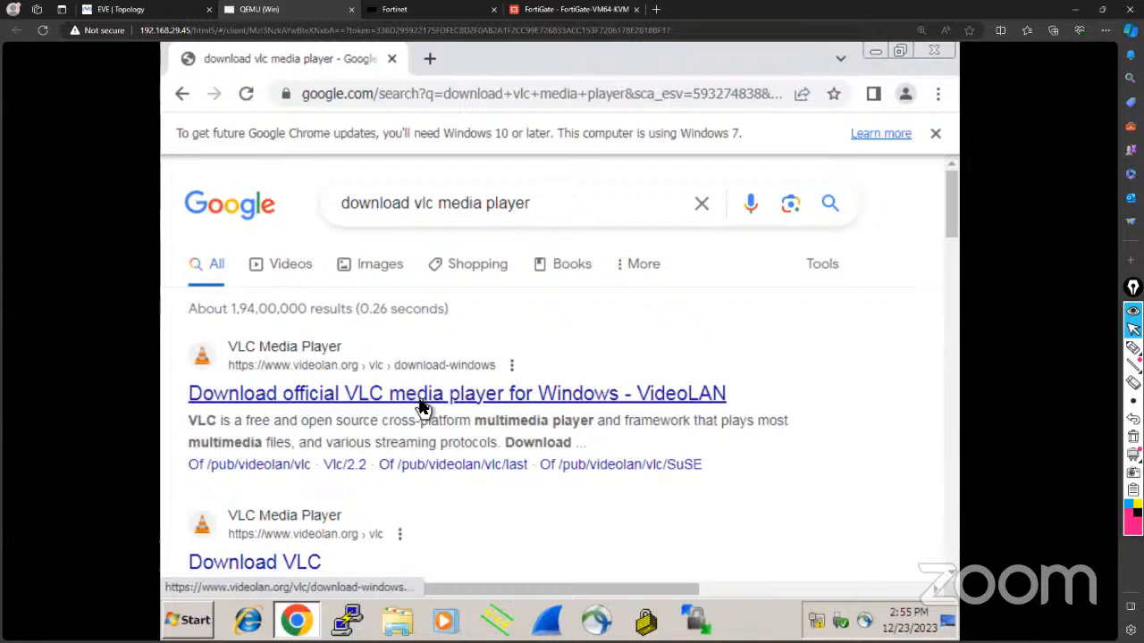
{"action": "left_click", "coordinate": [424, 396]}
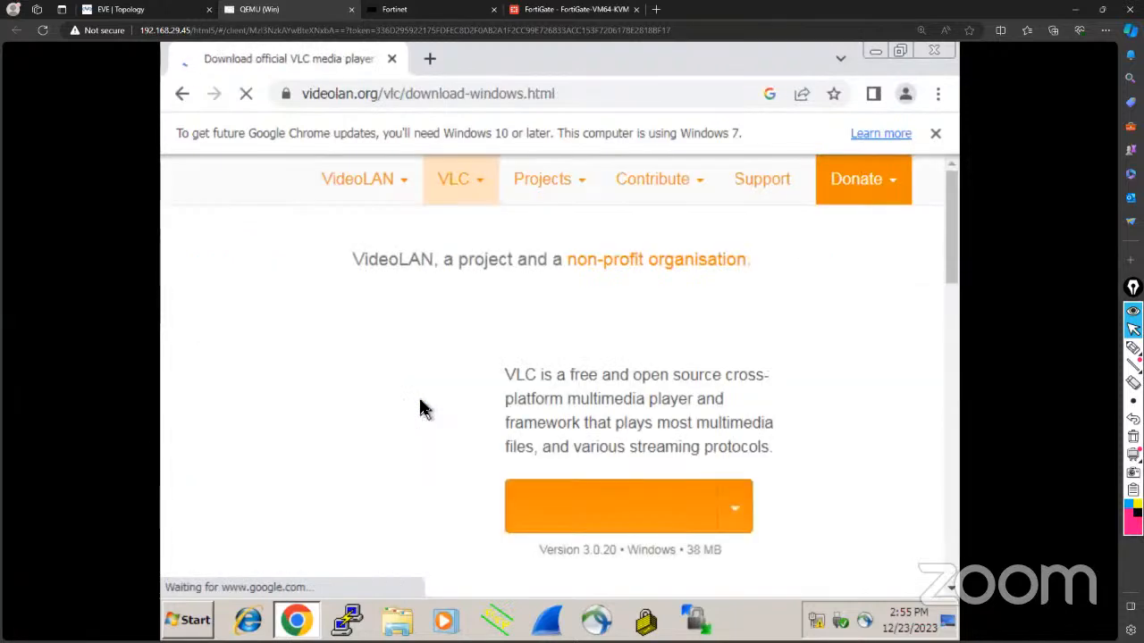
{"action": "left_click", "coordinate": [577, 505]}
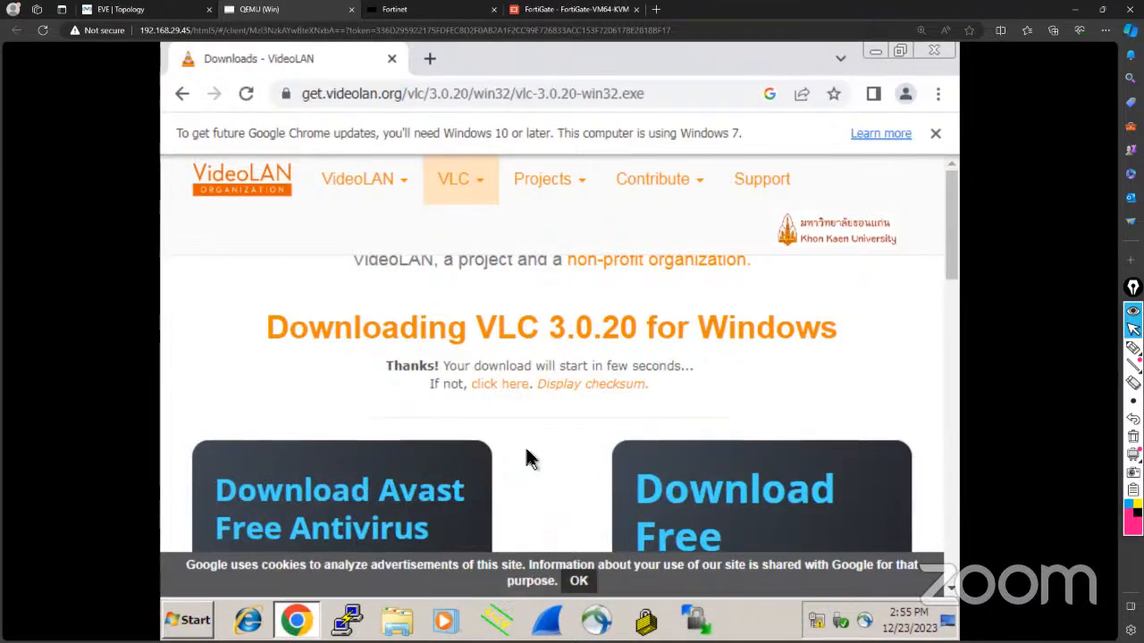
Dismiss Chrome's update notice and check the in-progress vlc-3.0.20-win32.exe download.
{"action": "left_click", "coordinate": [935, 135]}
{"action": "scroll", "coordinate": [705, 332], "scroll_direction": "down", "scroll_amount": 3}
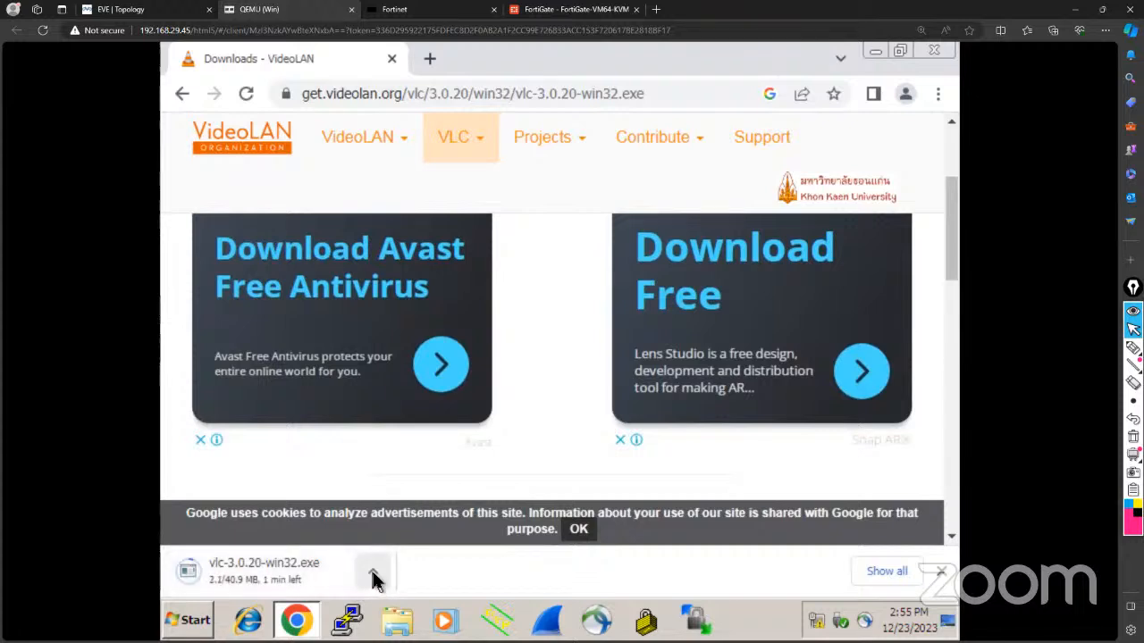
{"action": "left_click", "coordinate": [371, 579]}
{"action": "left_click", "coordinate": [449, 583]}
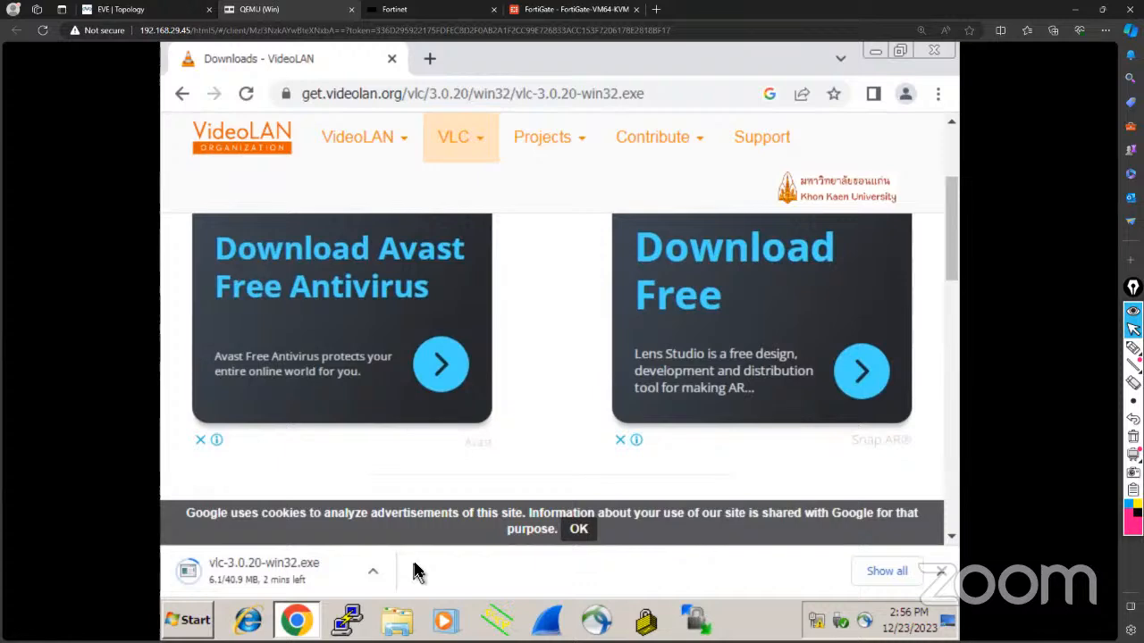
In the Allow All policy, remove InternetAccess from Source and switch to proxy-based inspection.
{"action": "left_click", "coordinate": [559, 12]}
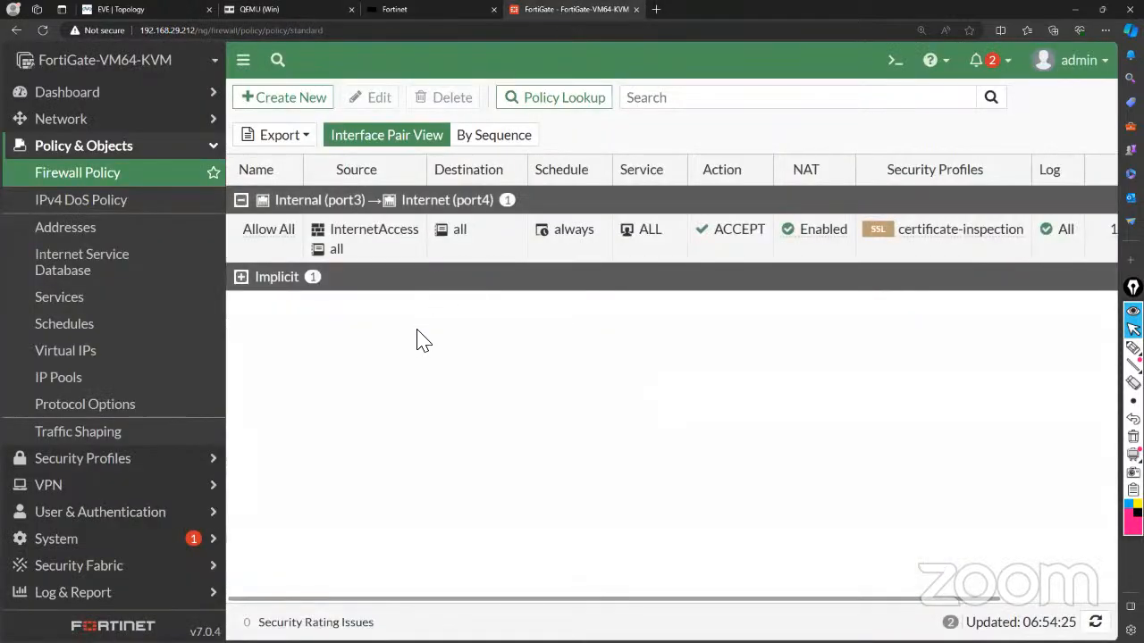
{"action": "scroll", "coordinate": [545, 314], "scroll_direction": "right", "scroll_amount": 2}
{"action": "scroll", "coordinate": [546, 313], "scroll_direction": "left", "scroll_amount": 2}
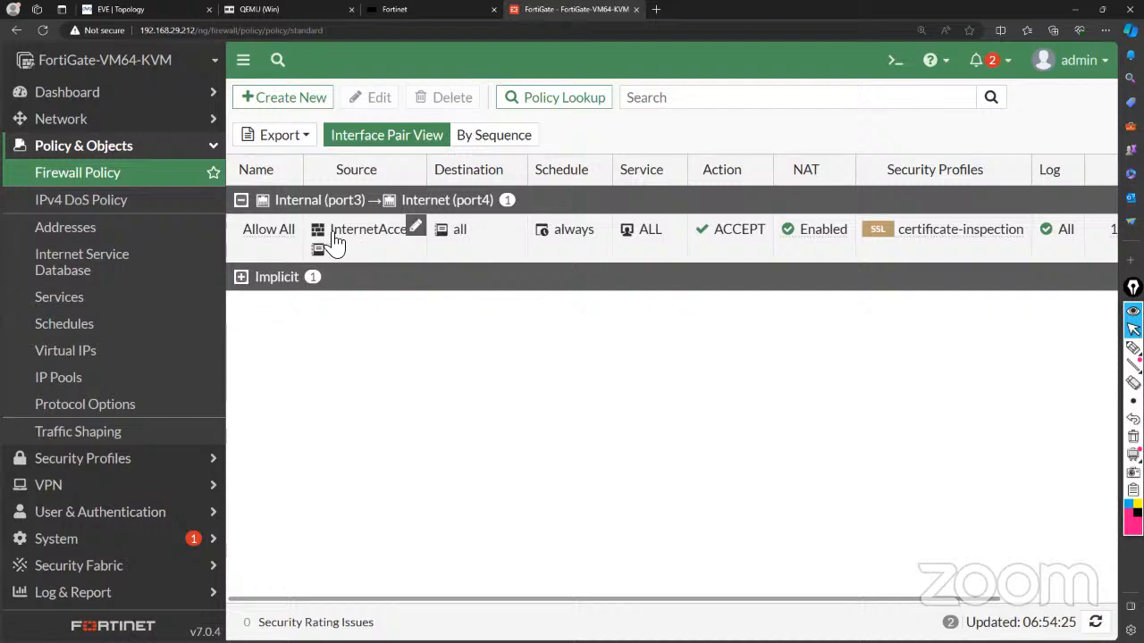
{"action": "left_click", "coordinate": [254, 241]}
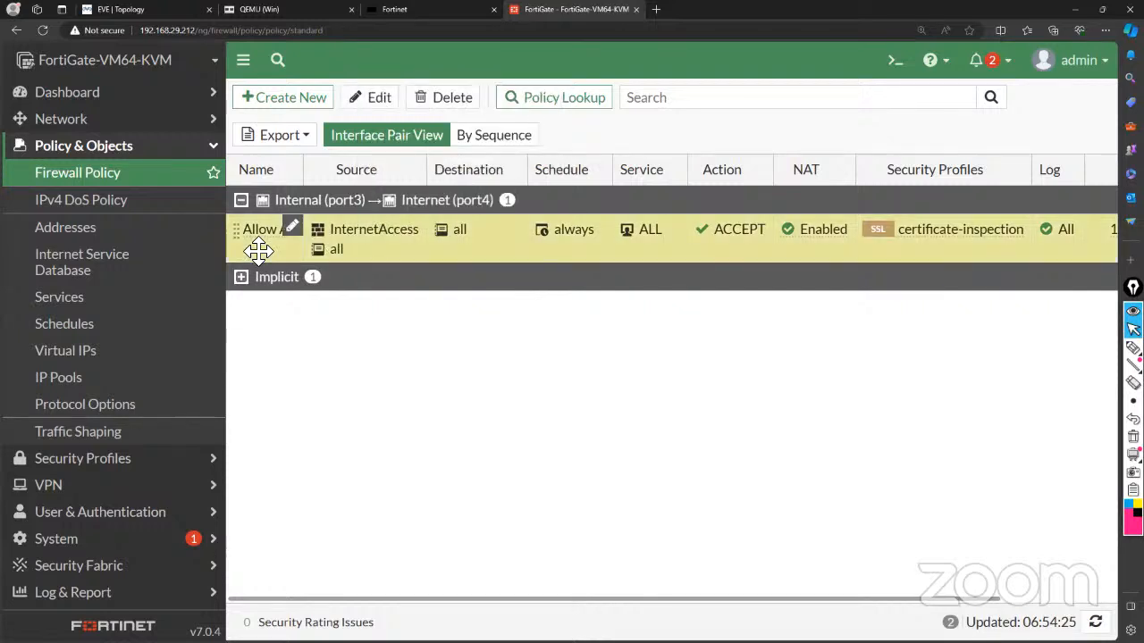
{"action": "left_click", "coordinate": [374, 100]}
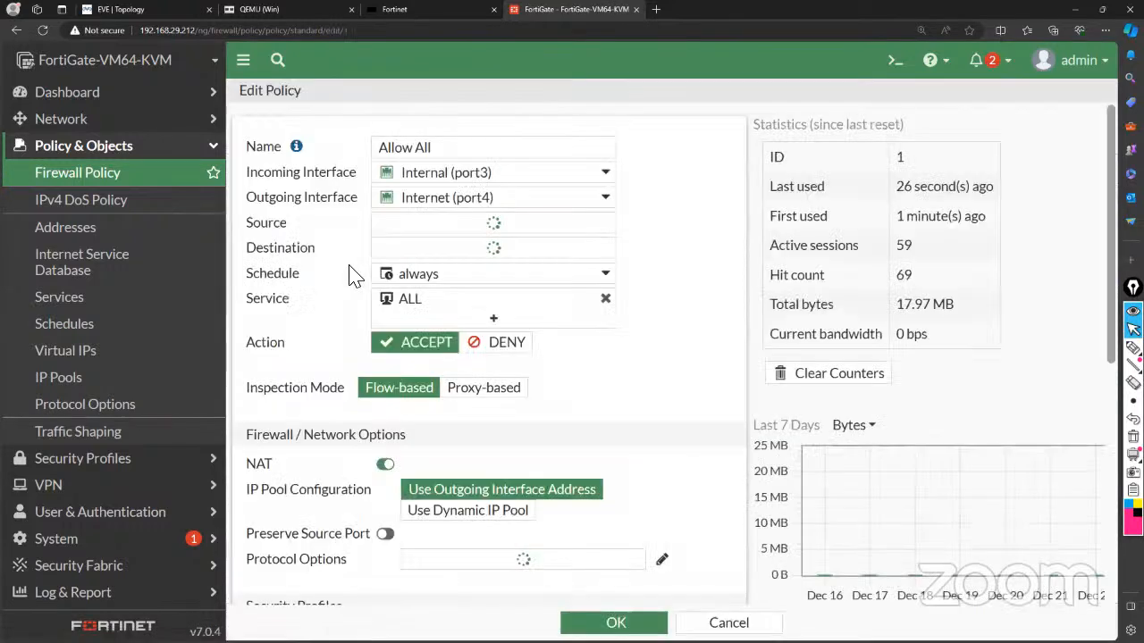
{"action": "left_click", "coordinate": [605, 243]}
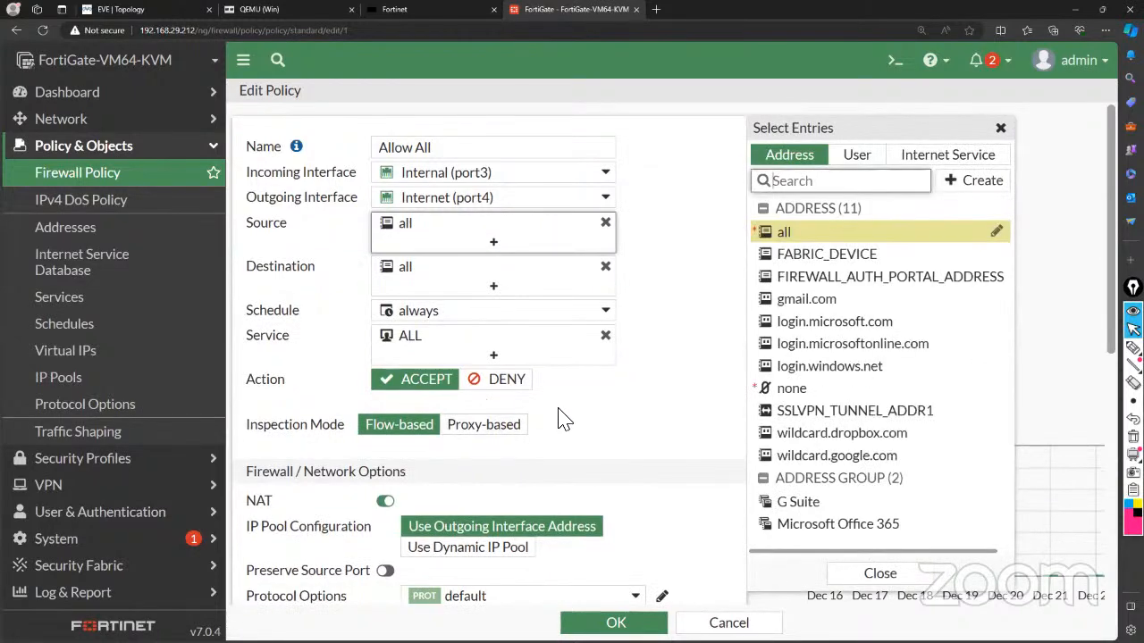
{"action": "scroll", "coordinate": [559, 418], "scroll_direction": "down", "scroll_amount": 2}
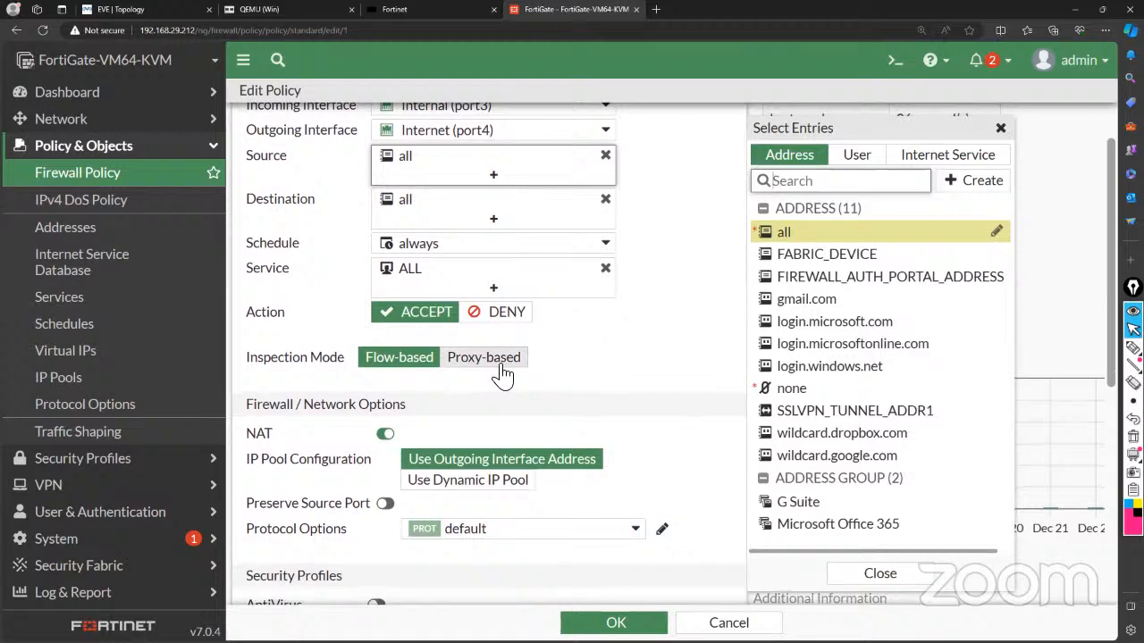
{"action": "left_click", "coordinate": [501, 359]}
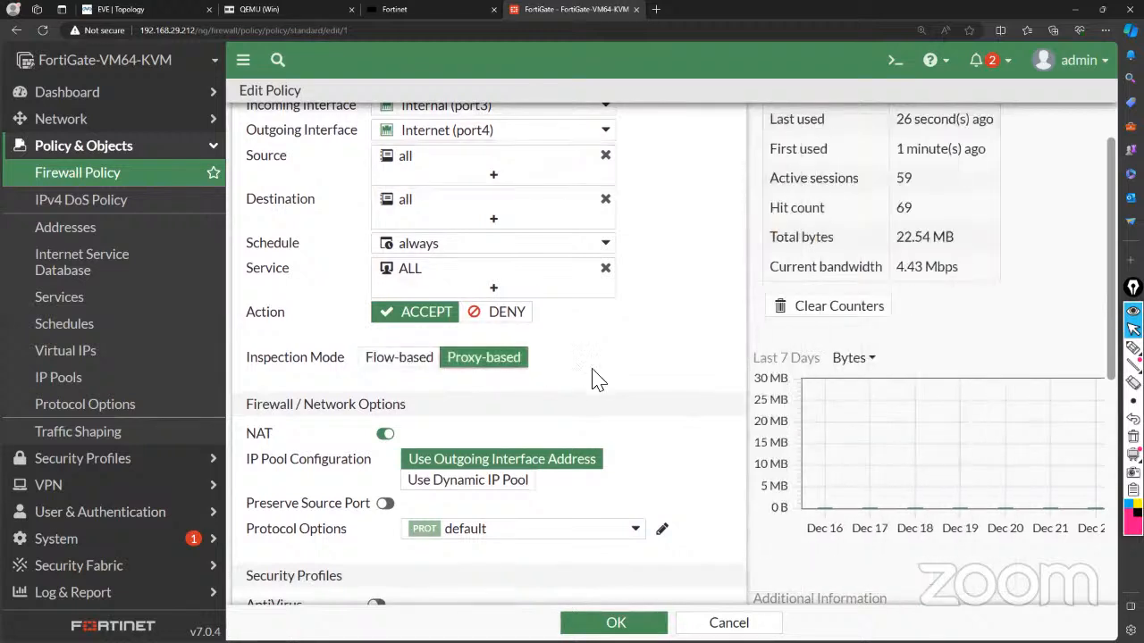
Enable File Filter with the 'Block exe' profile and save the policy.
{"action": "scroll", "coordinate": [596, 379], "scroll_direction": "down", "scroll_amount": 2}
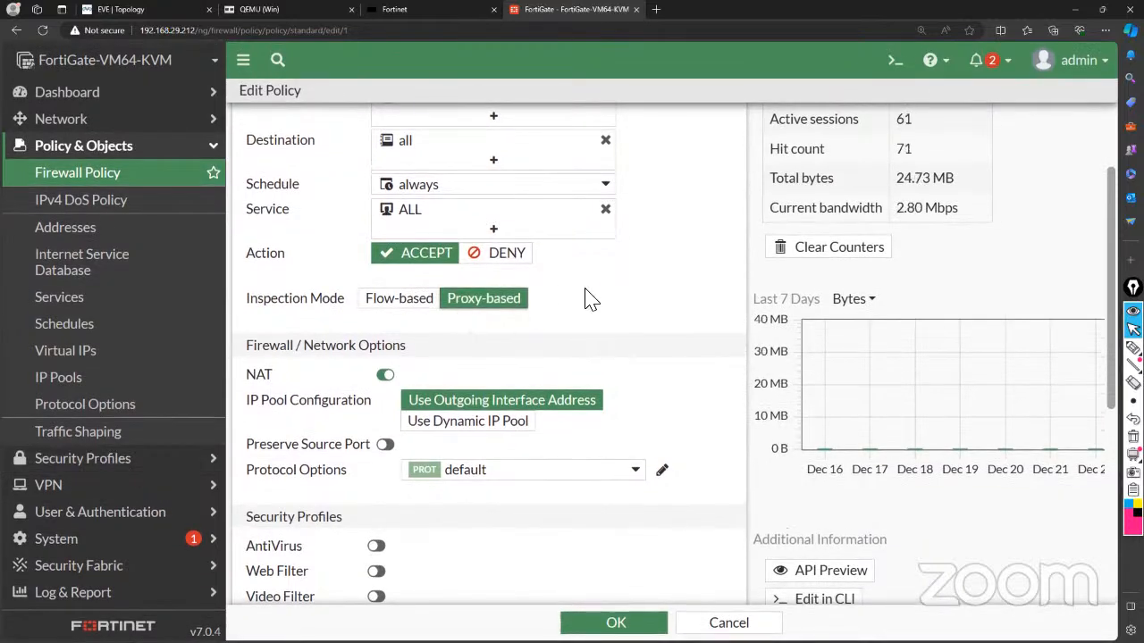
{"action": "scroll", "coordinate": [585, 295], "scroll_direction": "down", "scroll_amount": 5}
{"action": "scroll", "coordinate": [585, 296], "scroll_direction": "down", "scroll_amount": 4}
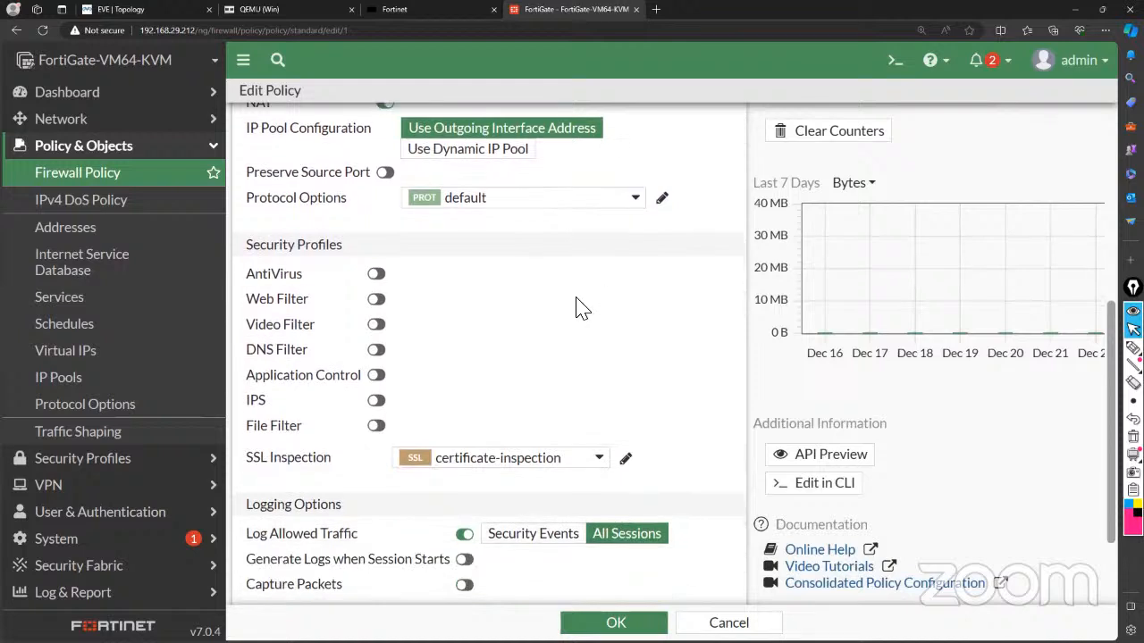
{"action": "left_click", "coordinate": [376, 427]}
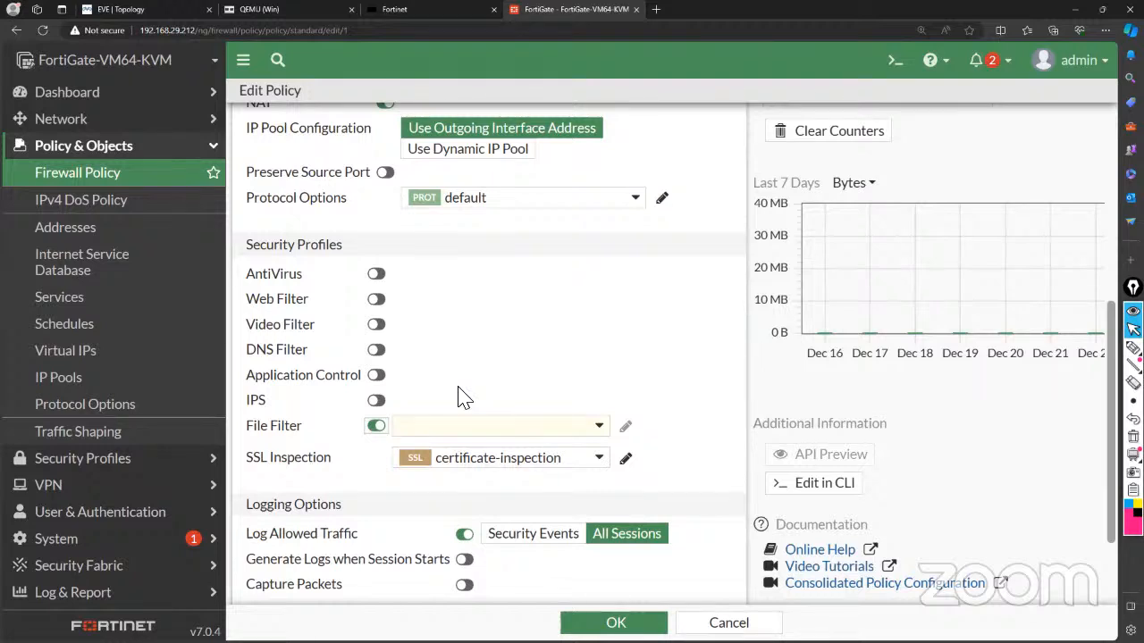
{"action": "left_click", "coordinate": [580, 430]}
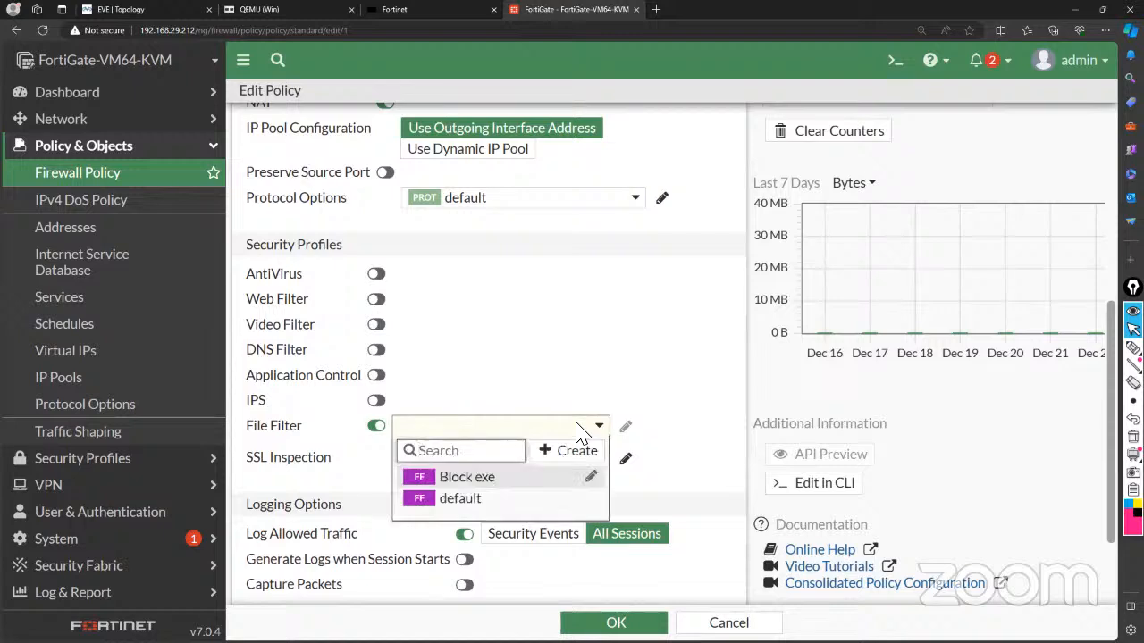
{"action": "left_click", "coordinate": [467, 477]}
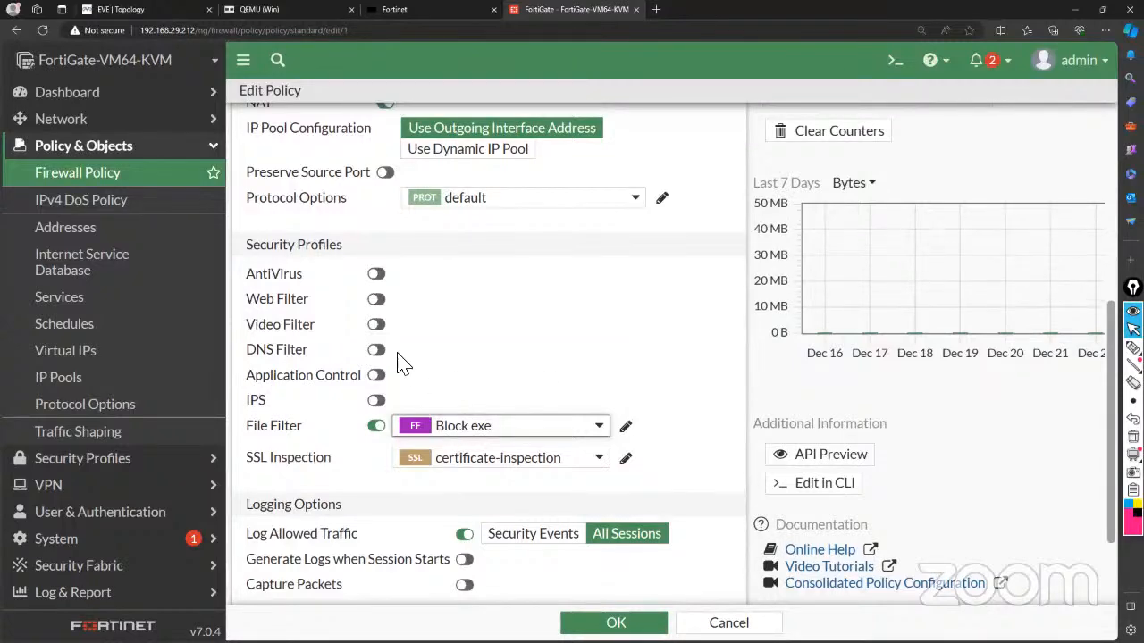
{"action": "scroll", "coordinate": [555, 342], "scroll_direction": "up", "scroll_amount": 4}
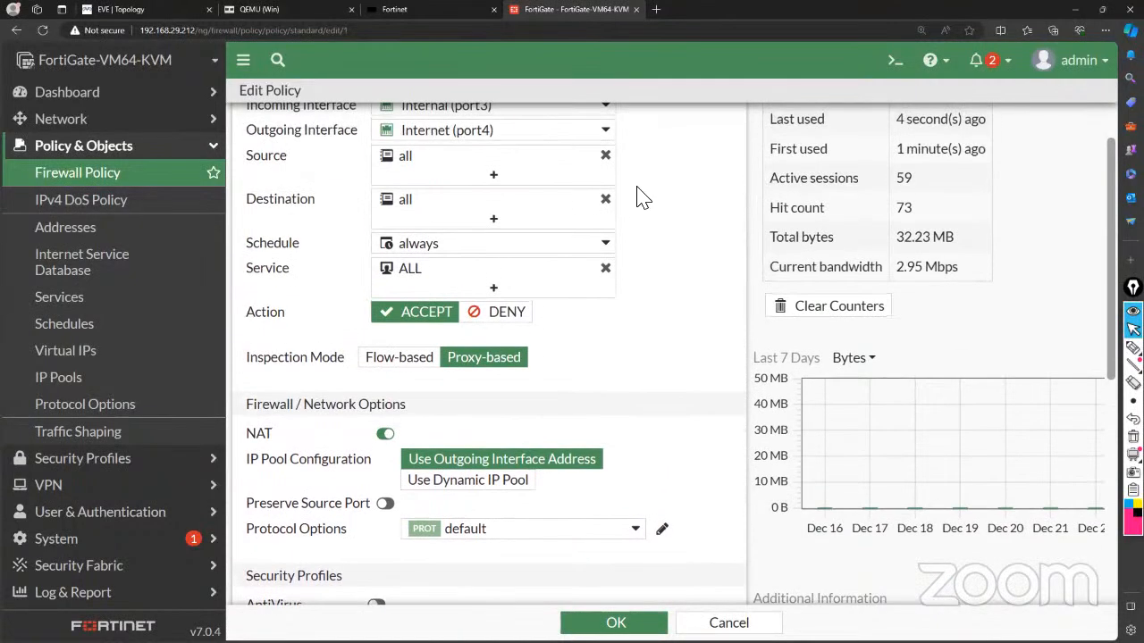
{"action": "scroll", "coordinate": [601, 381], "scroll_direction": "down", "scroll_amount": 3}
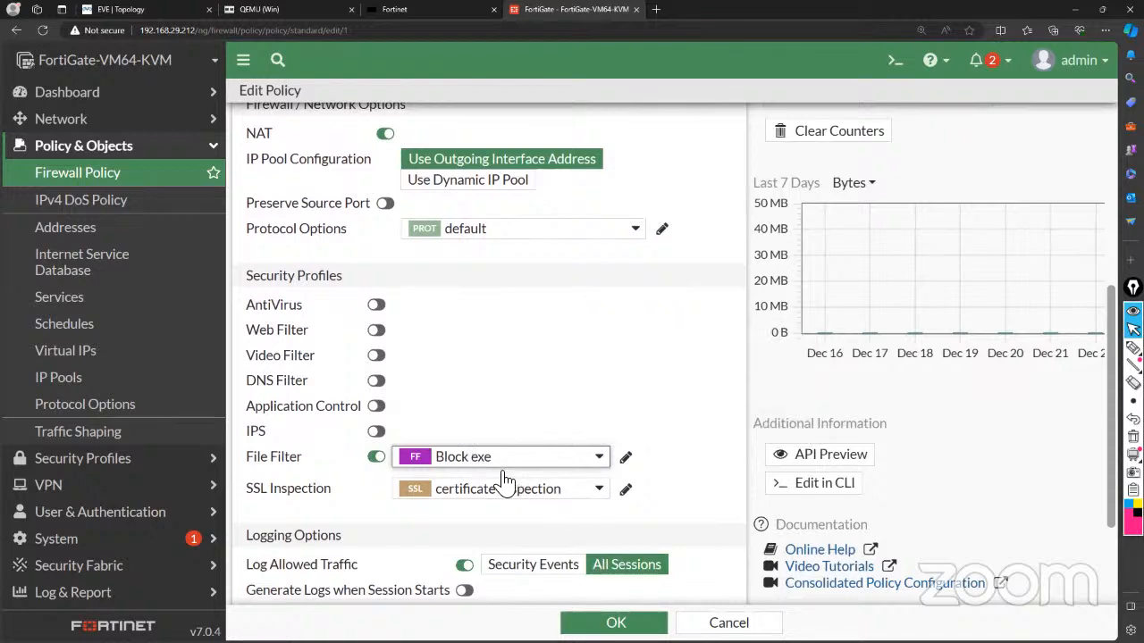
{"action": "mouse_move", "coordinate": [480, 466]}
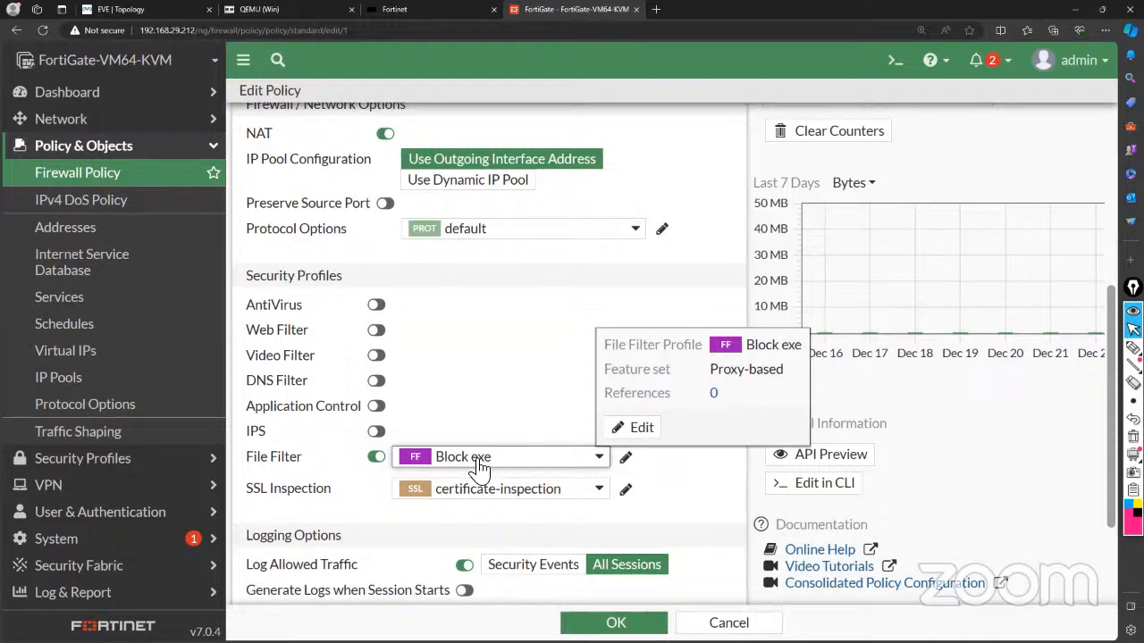
{"action": "scroll", "coordinate": [697, 522], "scroll_direction": "down", "scroll_amount": 3}
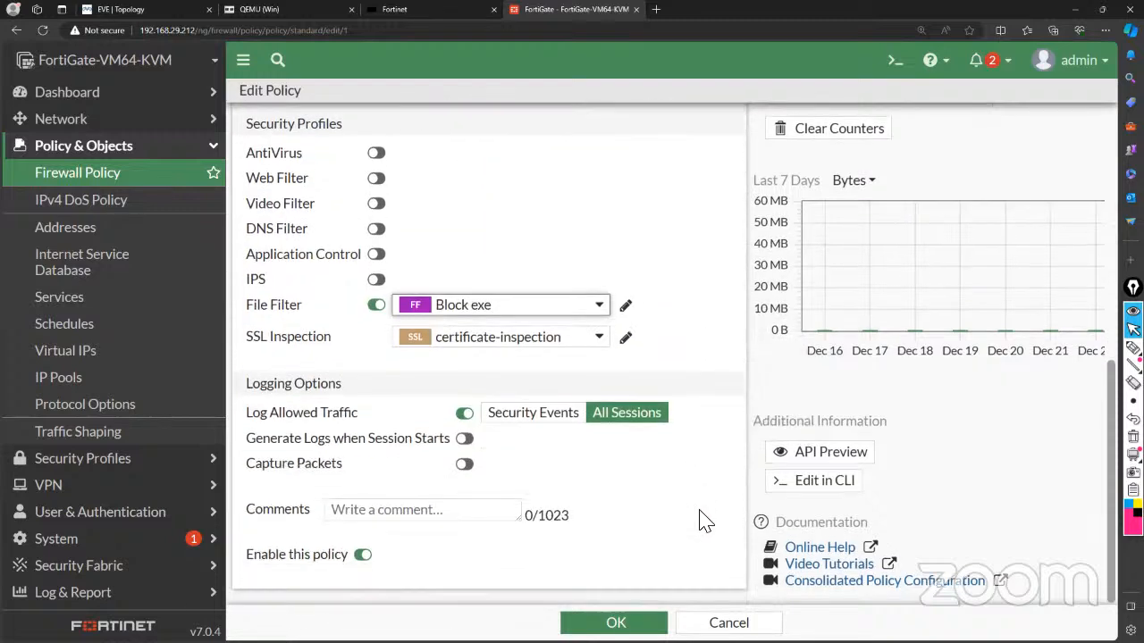
{"action": "left_click", "coordinate": [615, 622]}
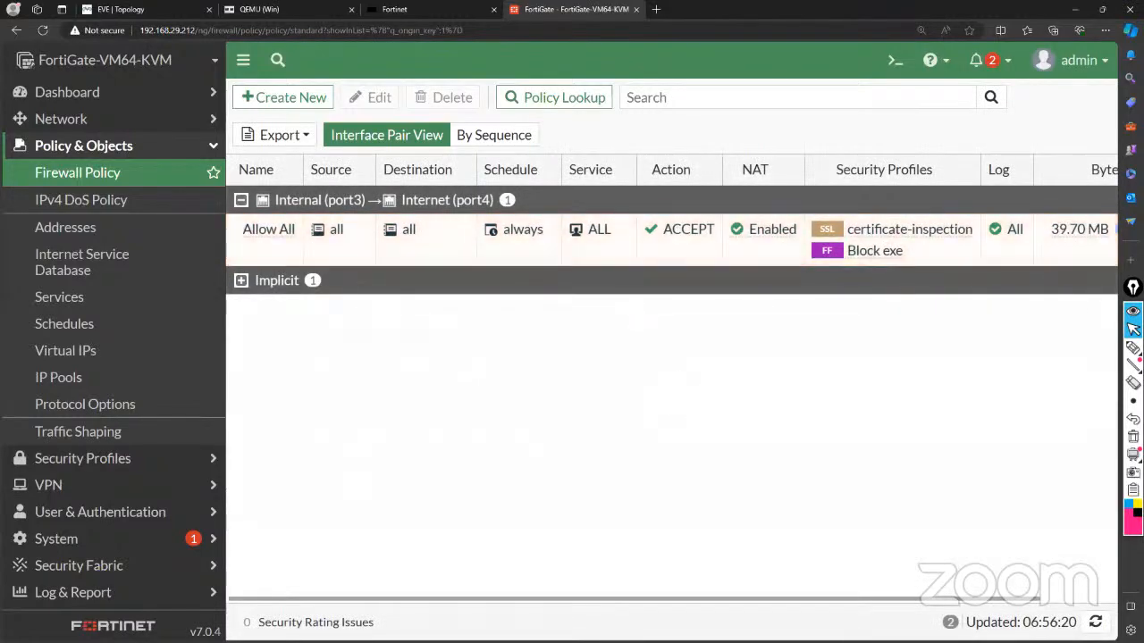
Reload the VLC download page in the Windows VM's Chrome to show ERR_CONNECTION_CLOSED, then open a new tab.
{"action": "left_click", "coordinate": [307, 16]}
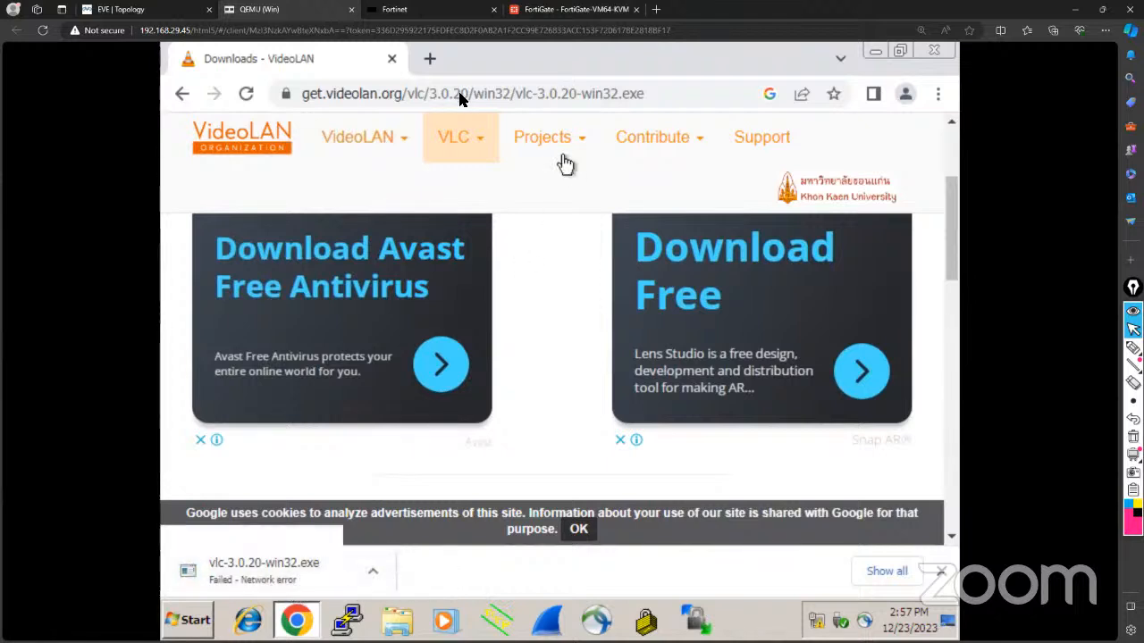
{"action": "left_click", "coordinate": [246, 98]}
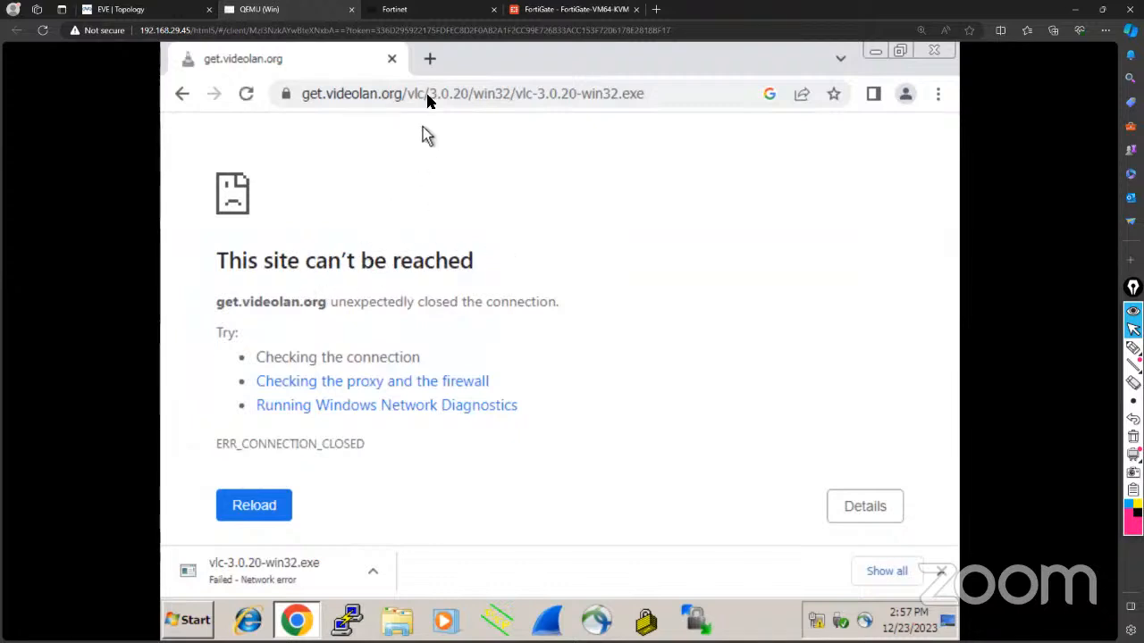
{"action": "left_click", "coordinate": [429, 58]}
Search Google for VLC media player and open the official VideoLAN site.
{"action": "type", "text": "g"}
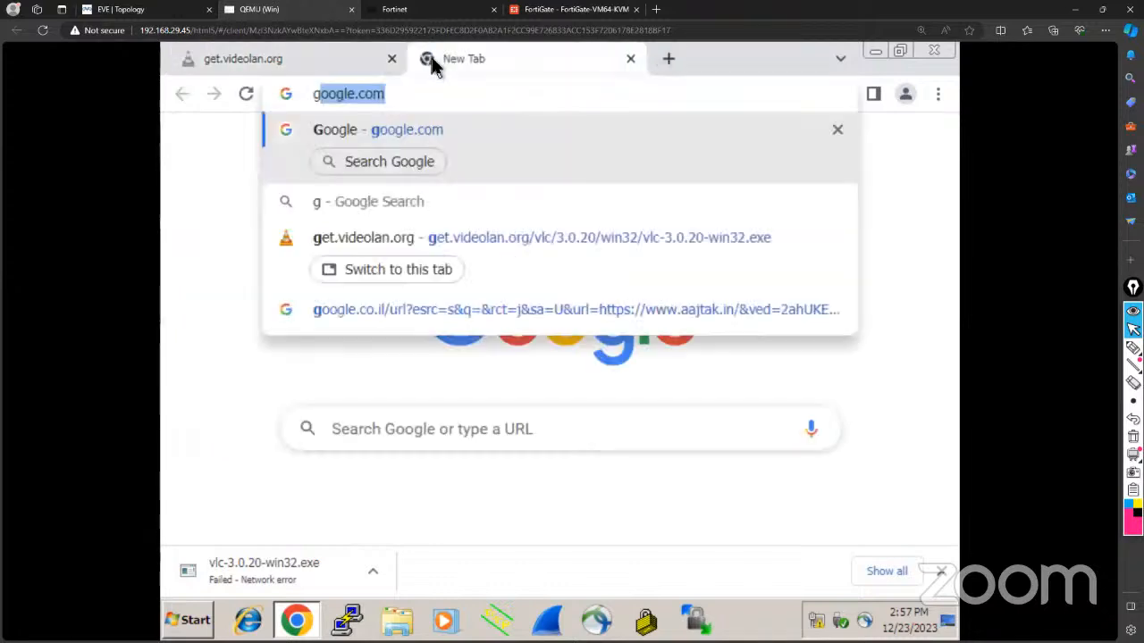
{"action": "type", "text": "oo"}
{"action": "key", "text": "Return"}
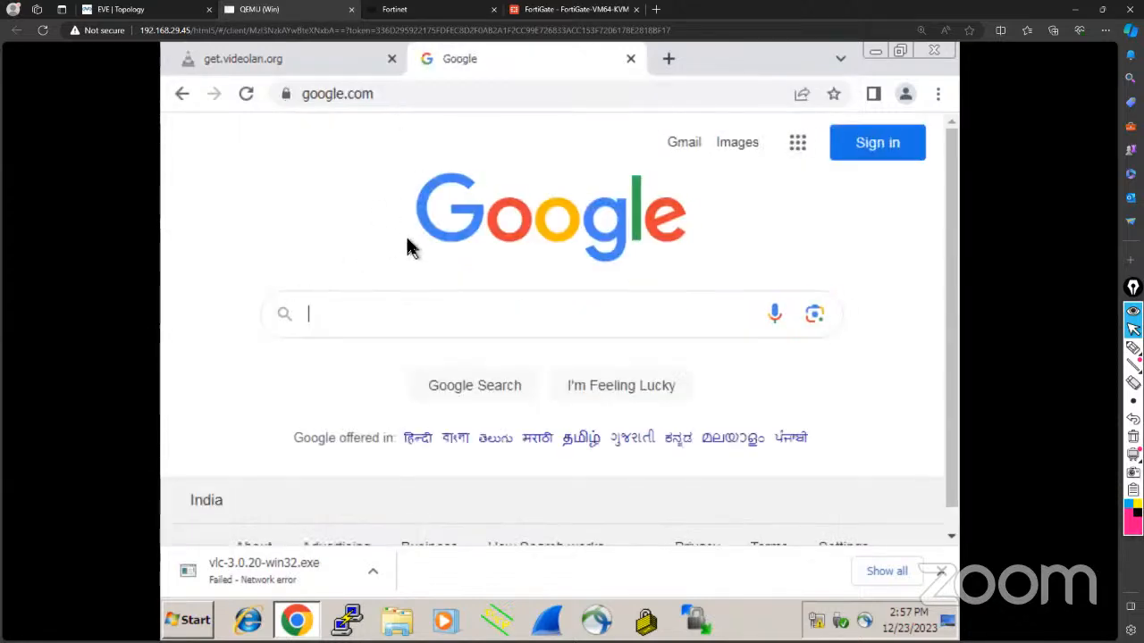
{"action": "type", "text": "v"}
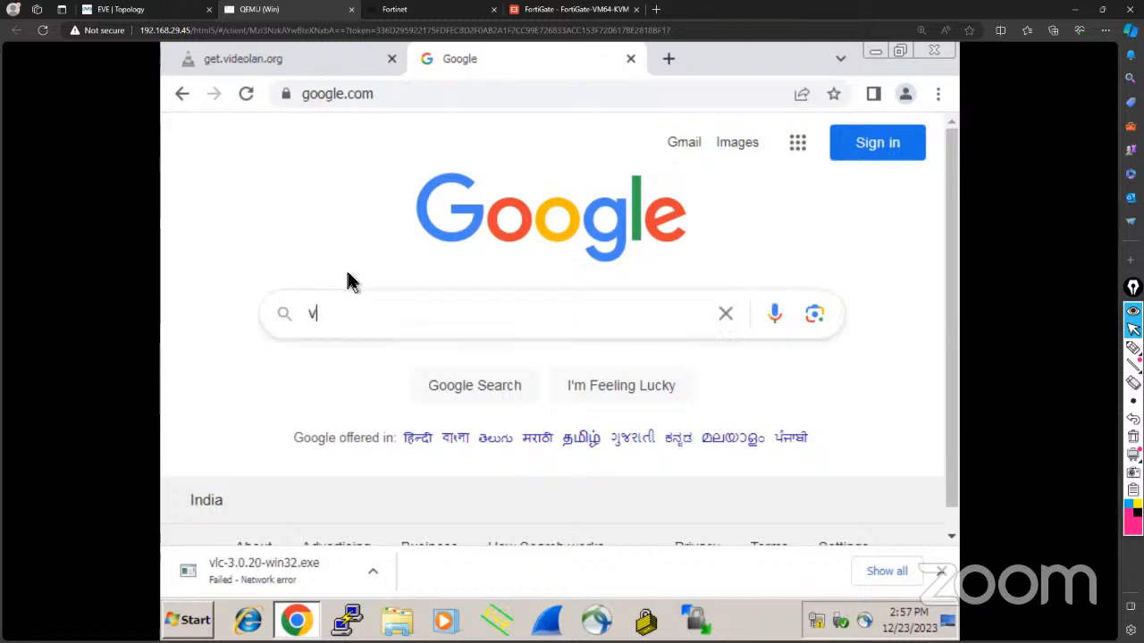
{"action": "type", "text": "l"}
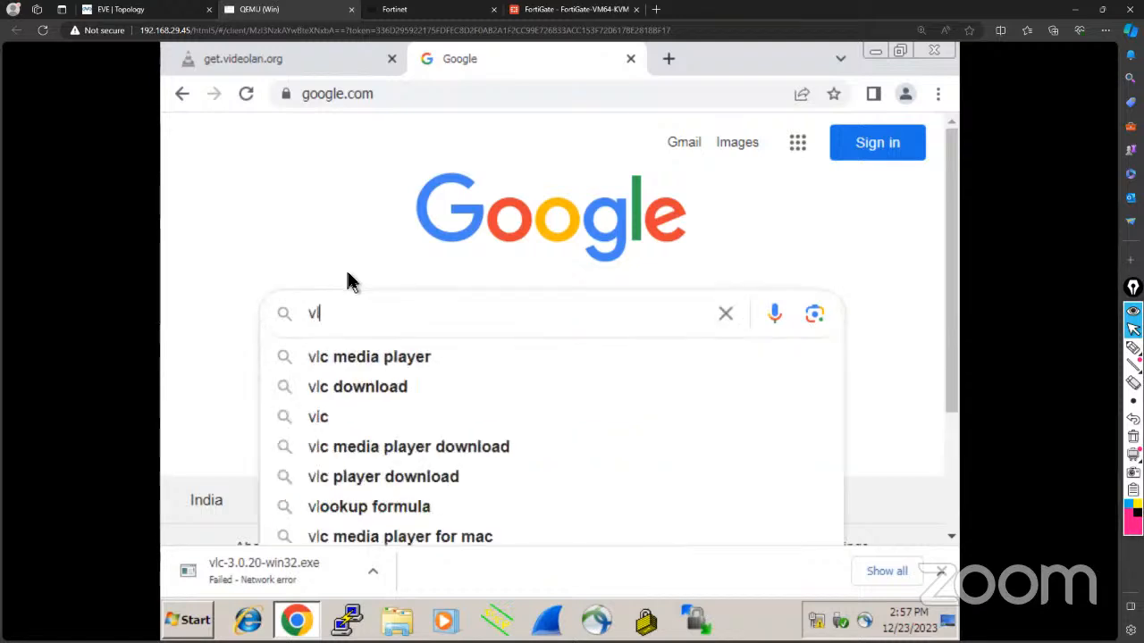
{"action": "left_click", "coordinate": [357, 356]}
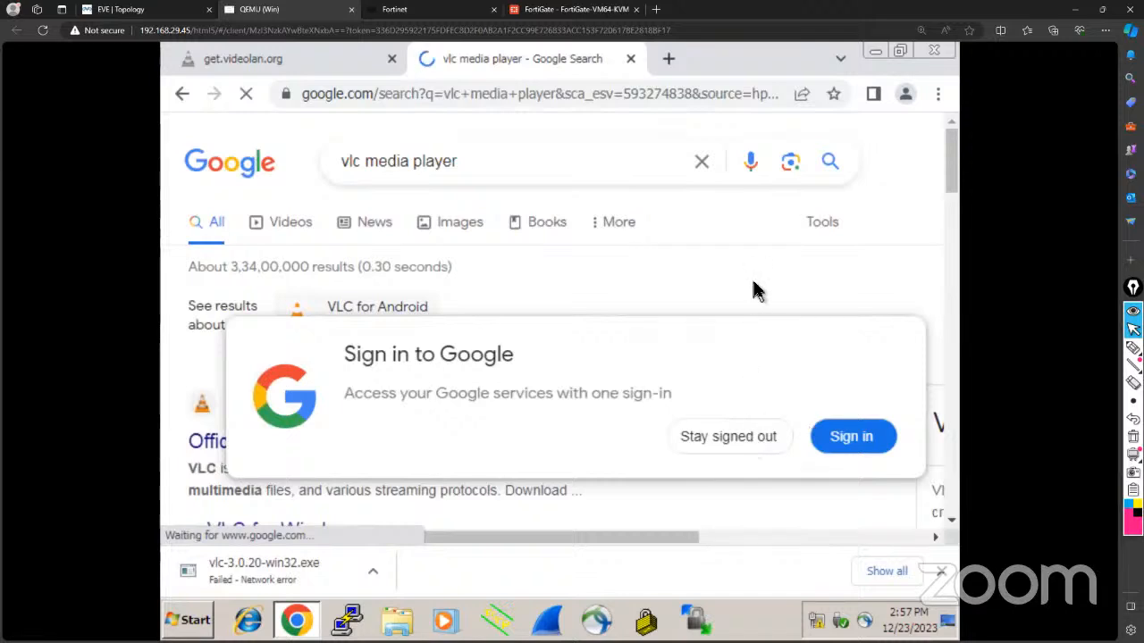
{"action": "left_click", "coordinate": [753, 445]}
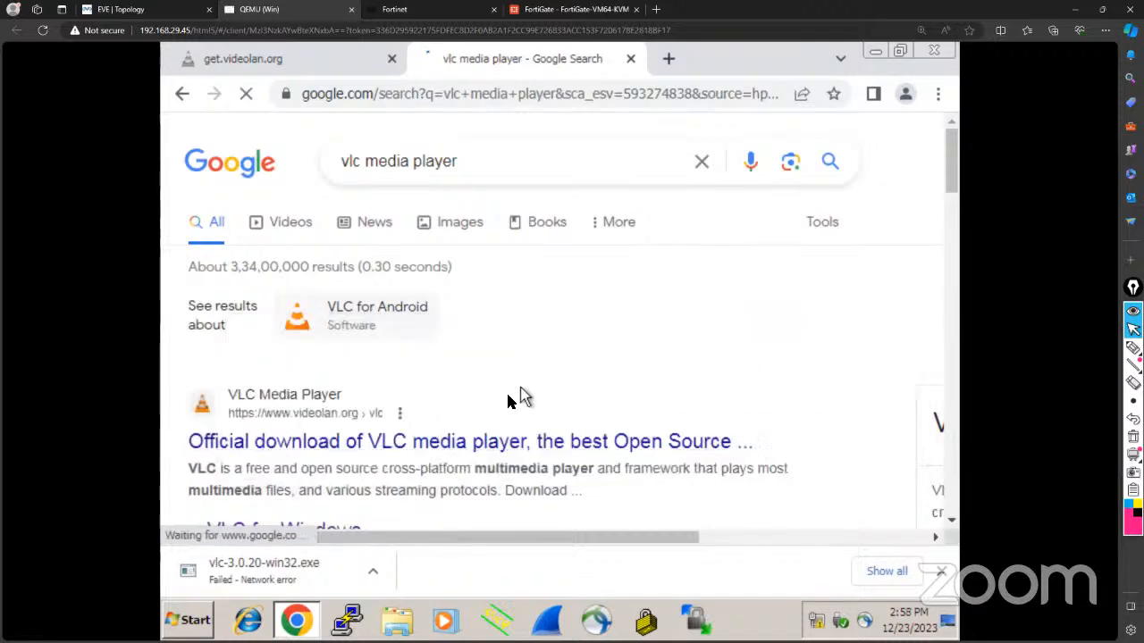
{"action": "scroll", "coordinate": [482, 393], "scroll_direction": "down", "scroll_amount": 2}
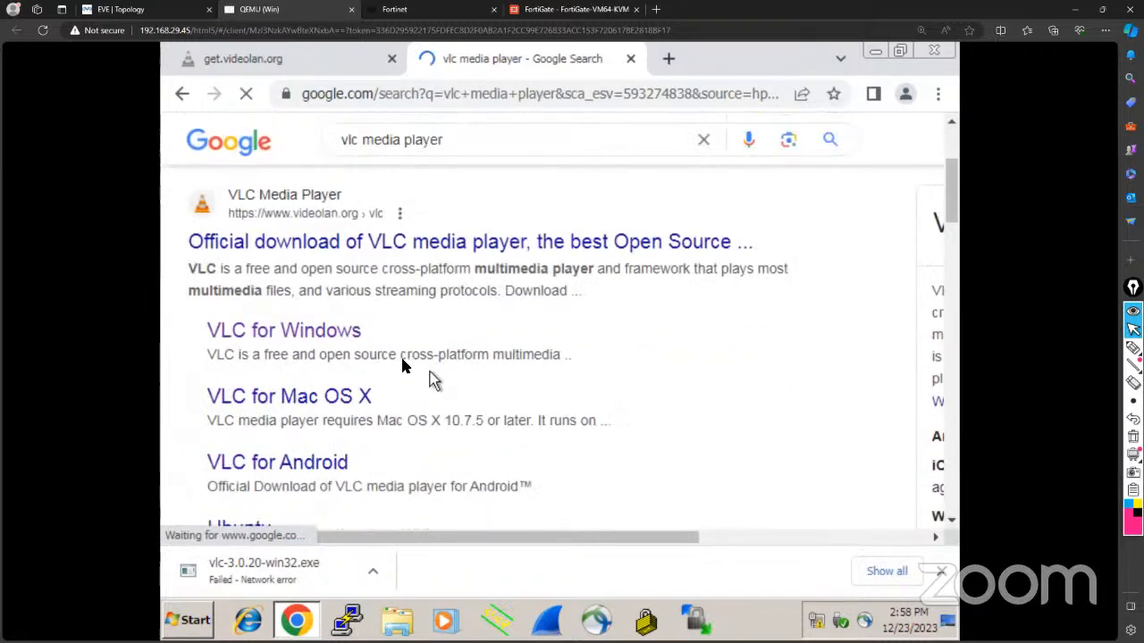
{"action": "left_click", "coordinate": [379, 243]}
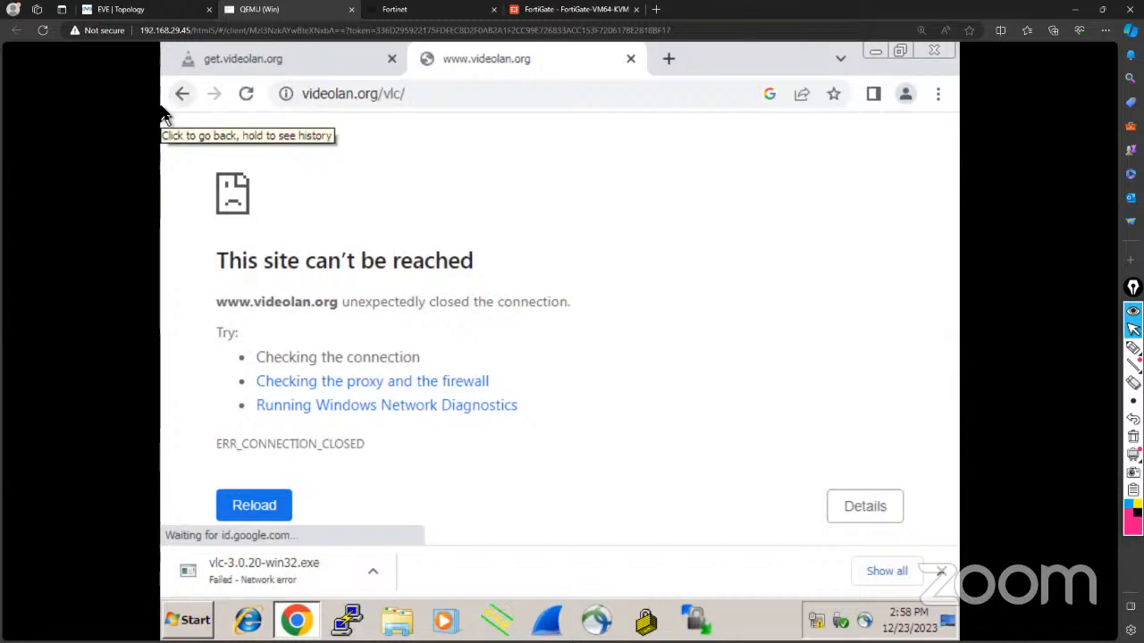
Go to the VLC for Windows download page and start downloading the installer.
{"action": "left_click", "coordinate": [187, 94]}
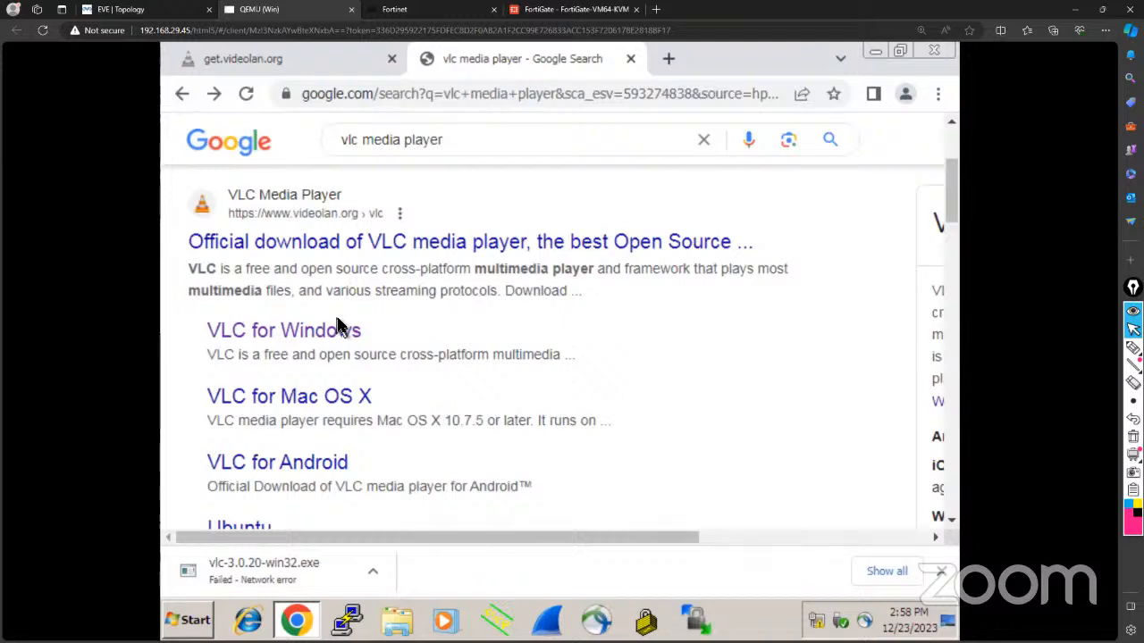
{"action": "scroll", "coordinate": [339, 326], "scroll_direction": "down", "scroll_amount": 1}
{"action": "scroll", "coordinate": [338, 323], "scroll_direction": "up", "scroll_amount": 1}
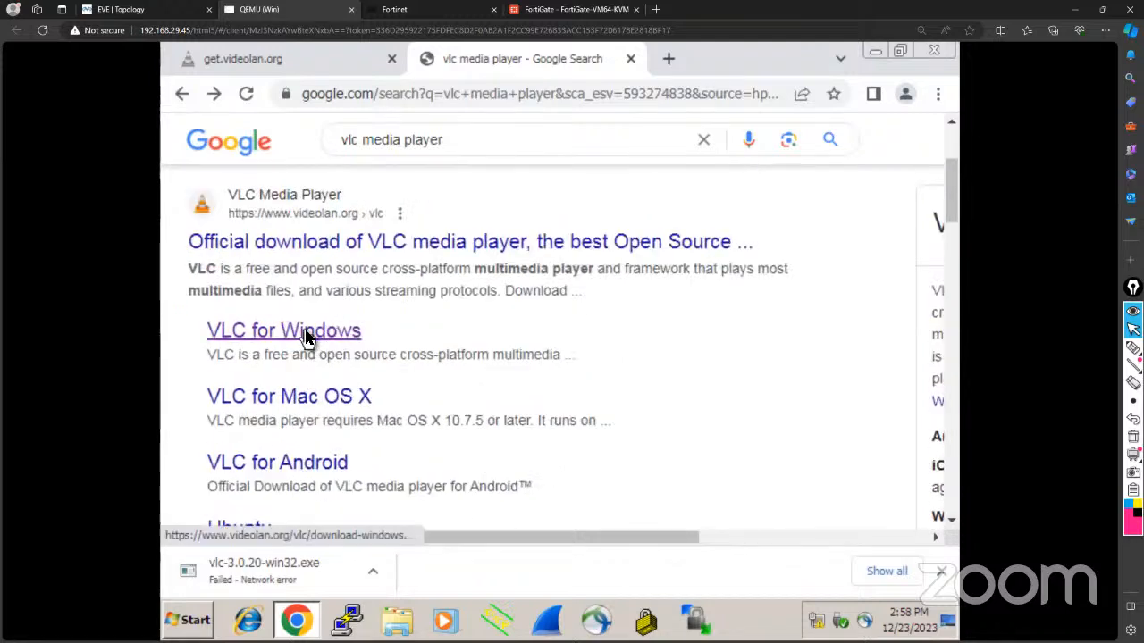
{"action": "left_click", "coordinate": [307, 333]}
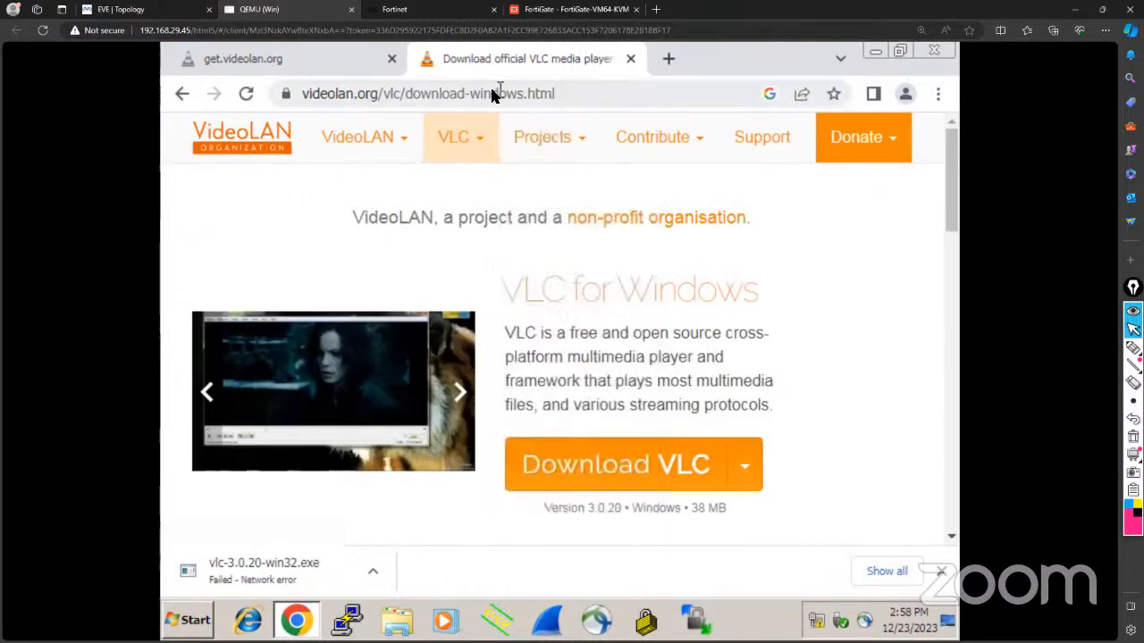
{"action": "mouse_move", "coordinate": [545, 137]}
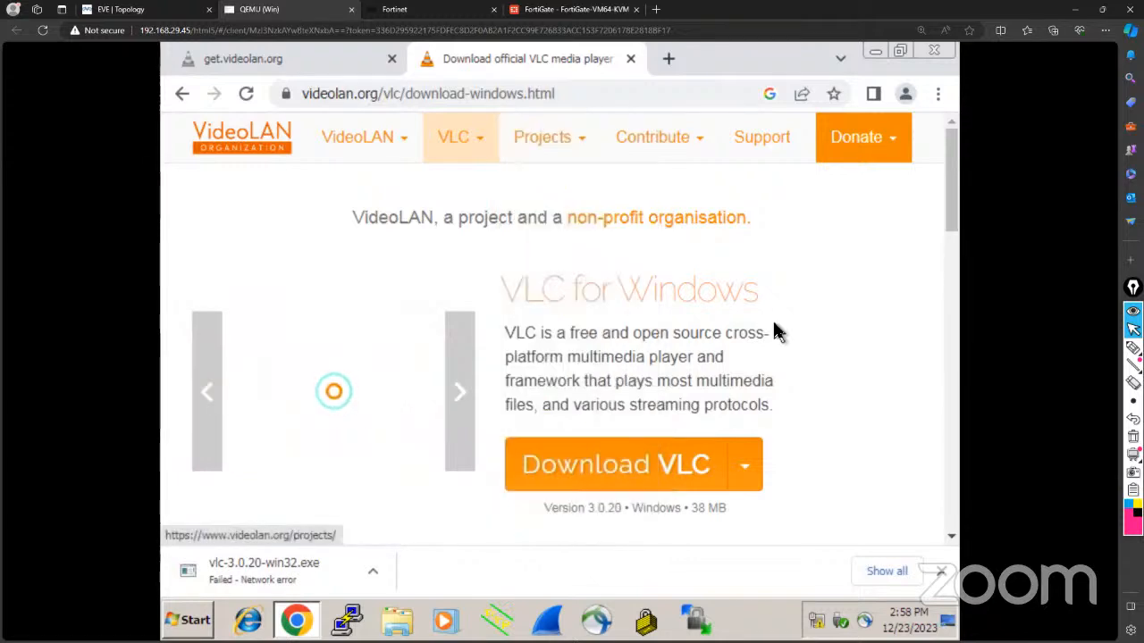
{"action": "scroll", "coordinate": [770, 331], "scroll_direction": "down", "scroll_amount": 1}
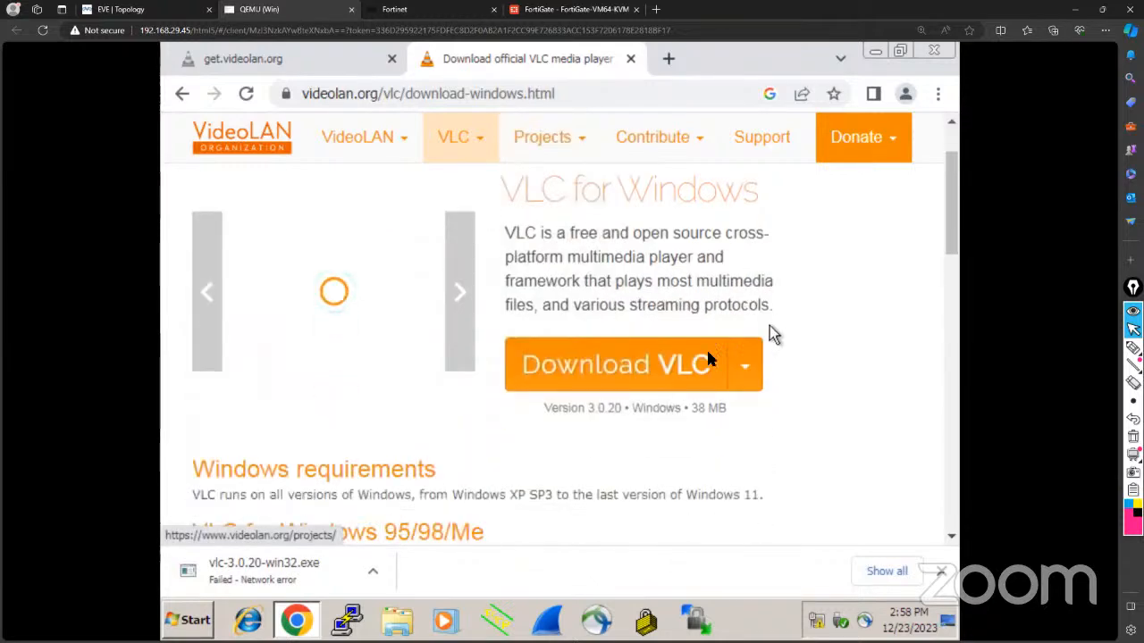
{"action": "left_click", "coordinate": [641, 371]}
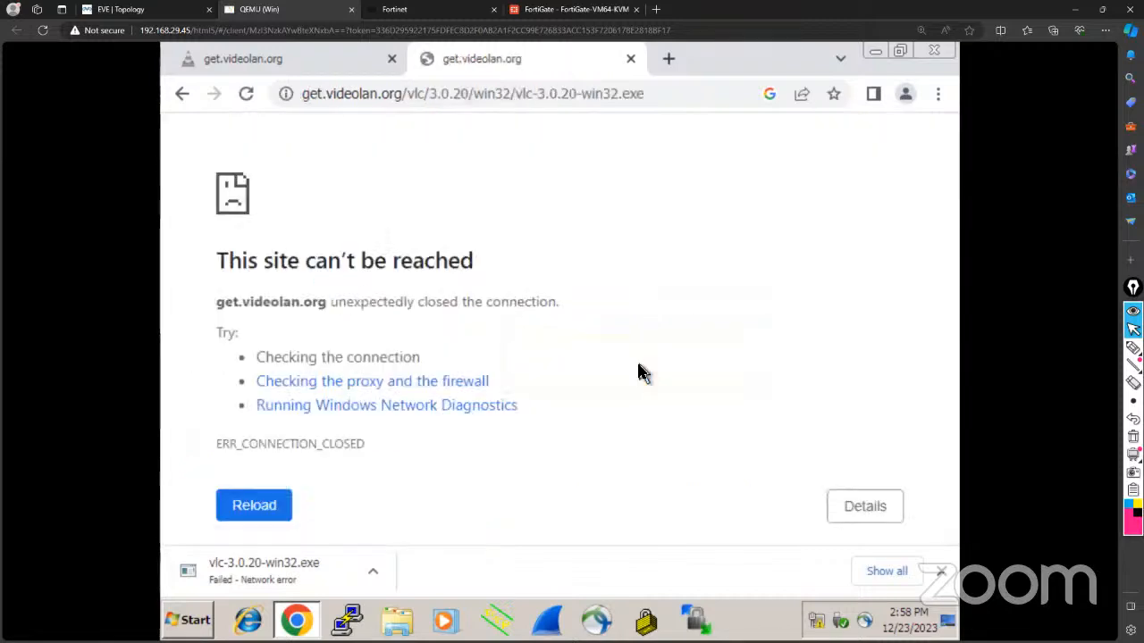
Retry the vlc-3.0.20-win32.exe address, which again returns ERR_CONNECTION_CLOSED.
{"action": "left_click", "coordinate": [645, 93]}
{"action": "left_click", "coordinate": [645, 93]}
{"action": "key", "text": "Return"}
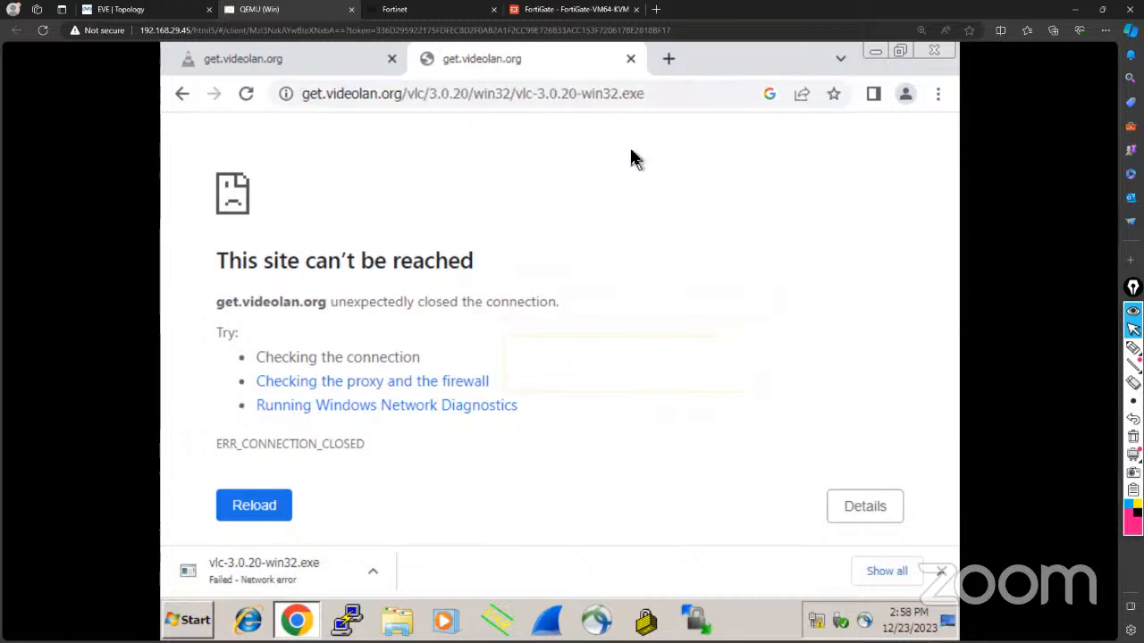
Open Log & Report > Forward Traffic in the FortiGate GUI.
{"action": "left_click", "coordinate": [583, 11]}
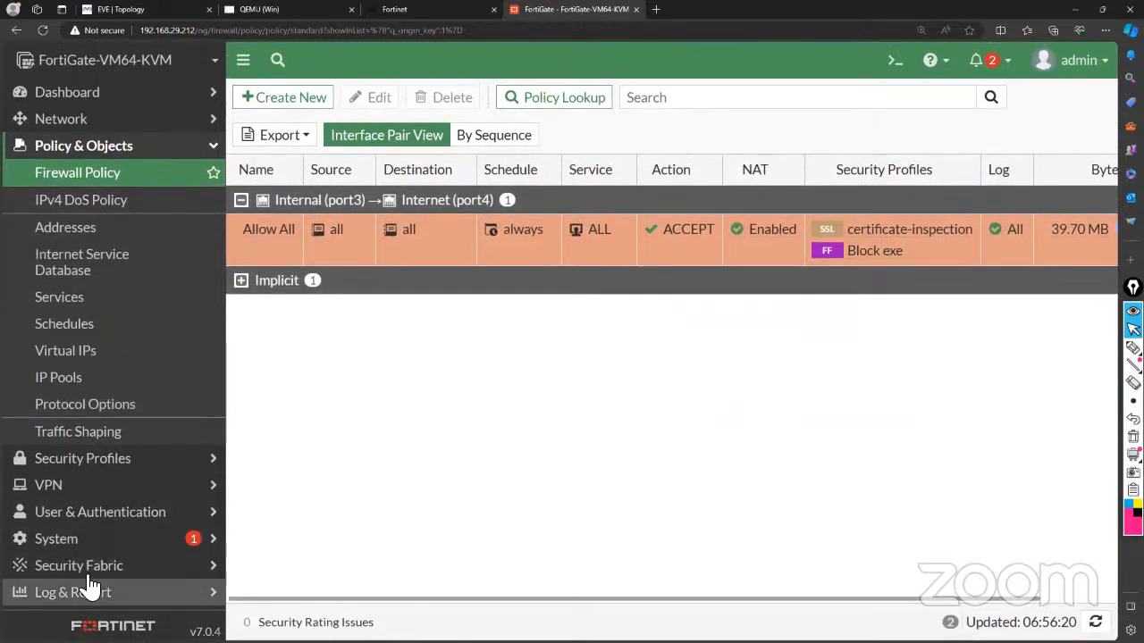
{"action": "left_click", "coordinate": [89, 589]}
{"action": "left_click", "coordinate": [89, 353]}
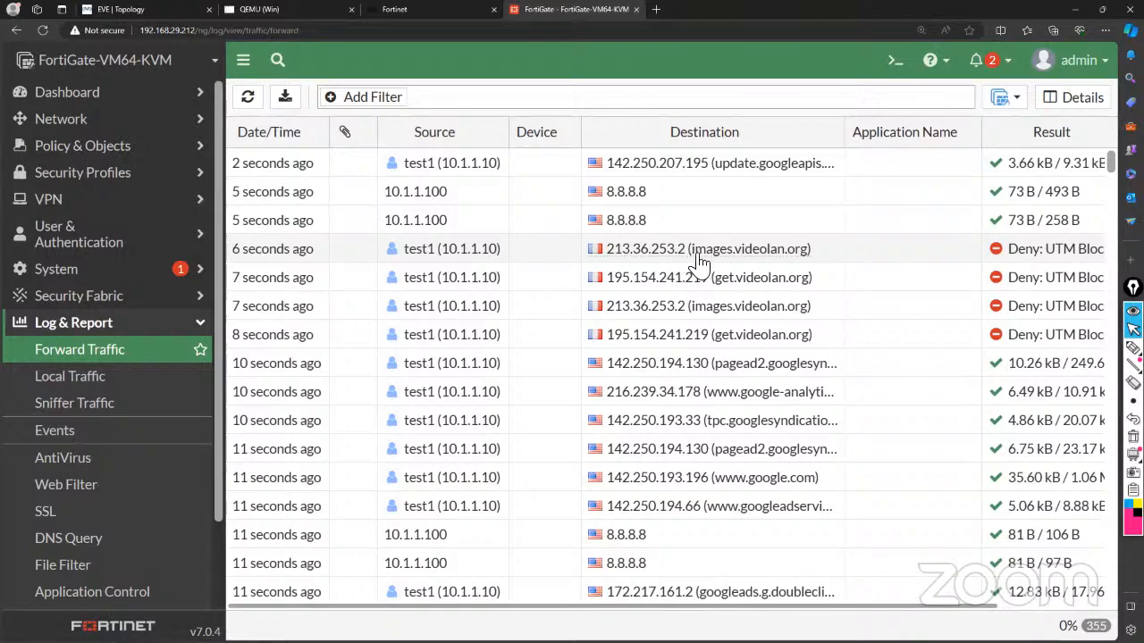
Inspect the Log Details of the UTM Blocked images.videolan.org entry under Allow All.
{"action": "mouse_move", "coordinate": [730, 254]}
{"action": "scroll", "coordinate": [985, 295], "scroll_direction": "right", "scroll_amount": 3}
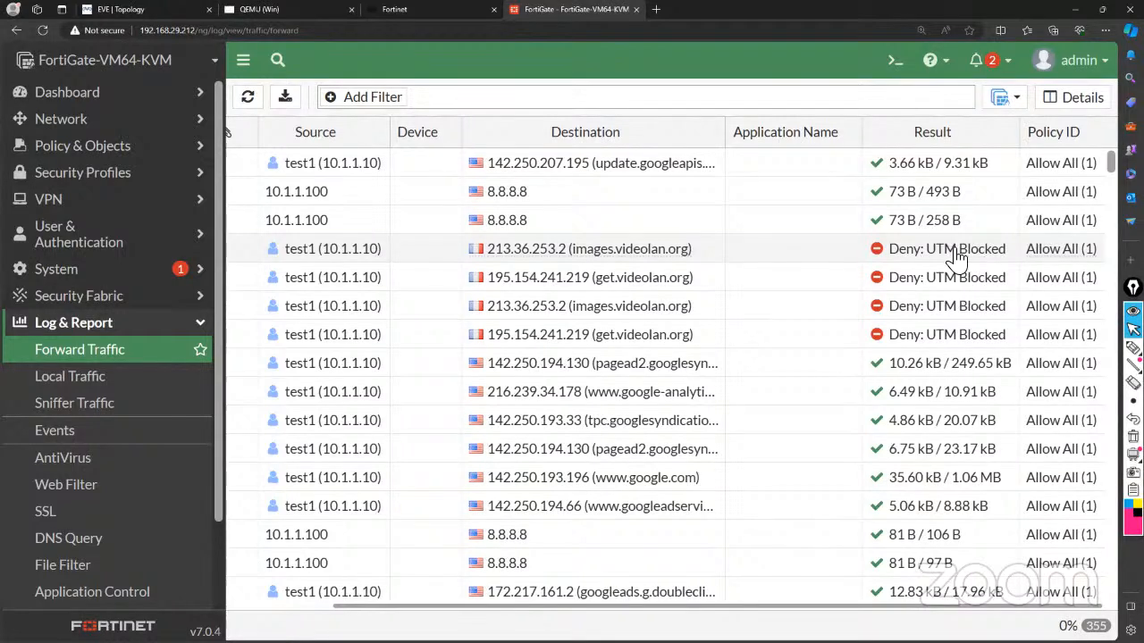
{"action": "left_click", "coordinate": [958, 257]}
{"action": "double_click", "coordinate": [954, 250]}
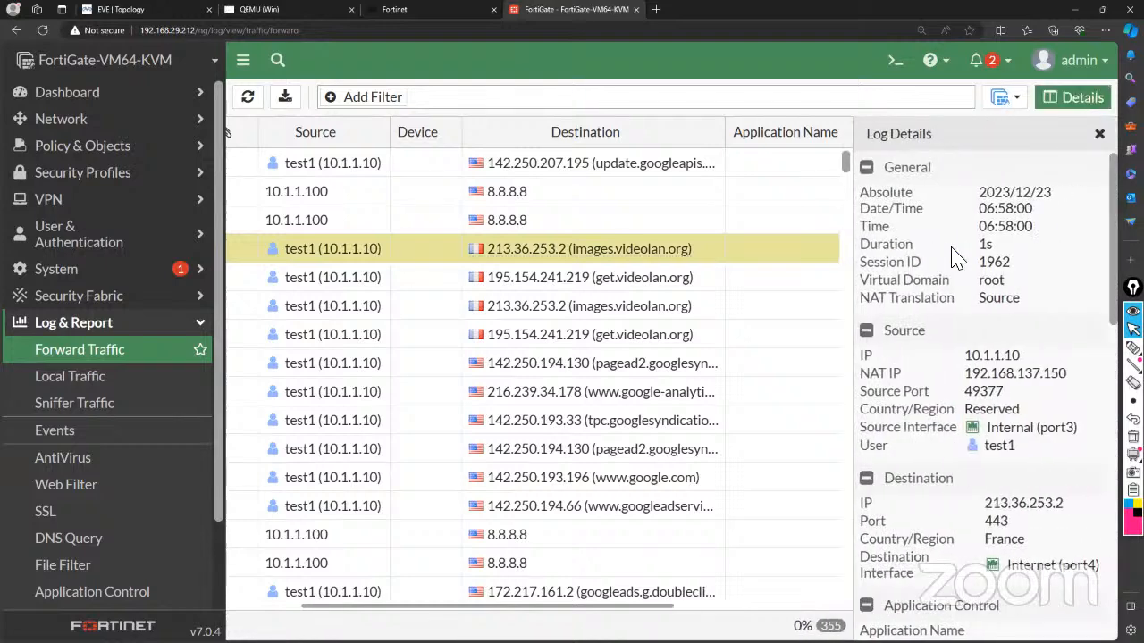
{"action": "scroll", "coordinate": [1037, 332], "scroll_direction": "down", "scroll_amount": 5}
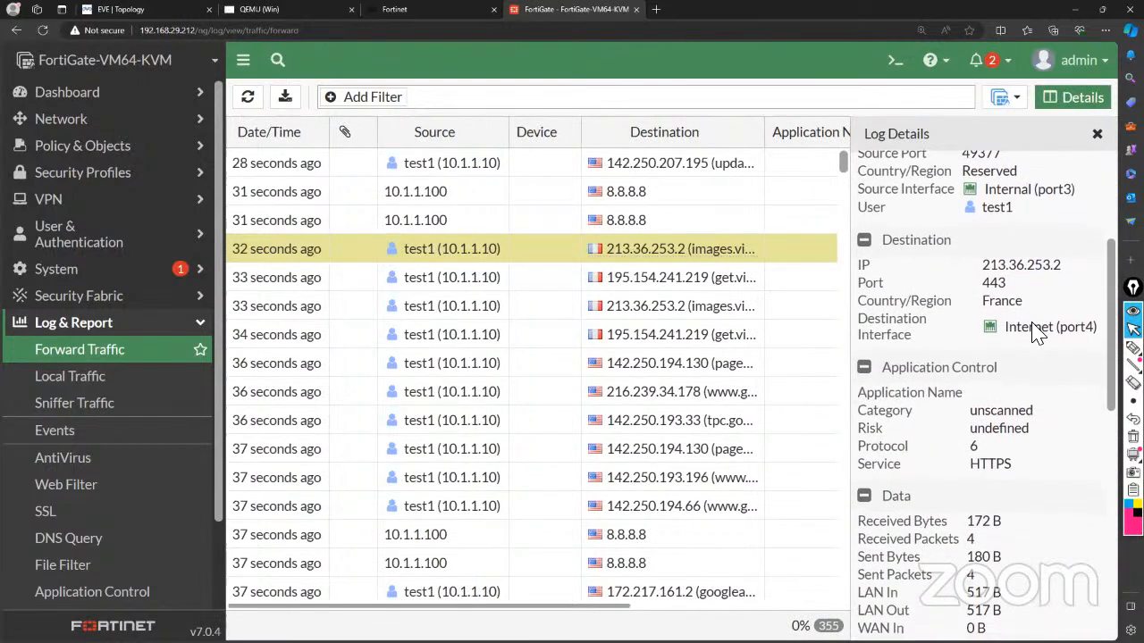
{"action": "scroll", "coordinate": [1037, 348], "scroll_direction": "down", "scroll_amount": 3}
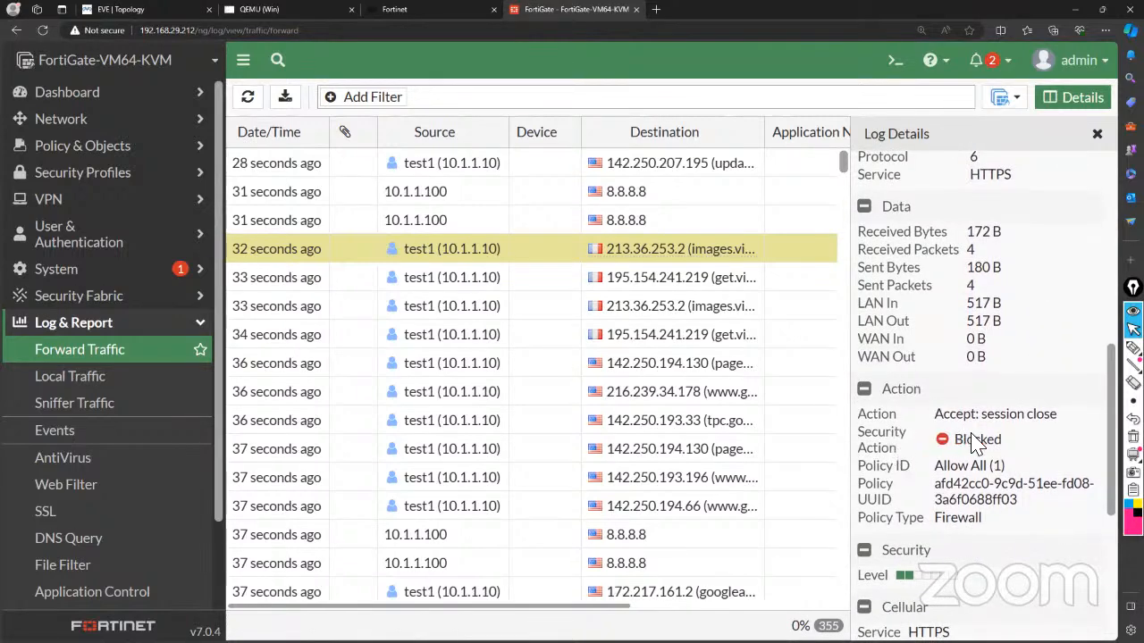
{"action": "scroll", "coordinate": [1016, 446], "scroll_direction": "down", "scroll_amount": 8}
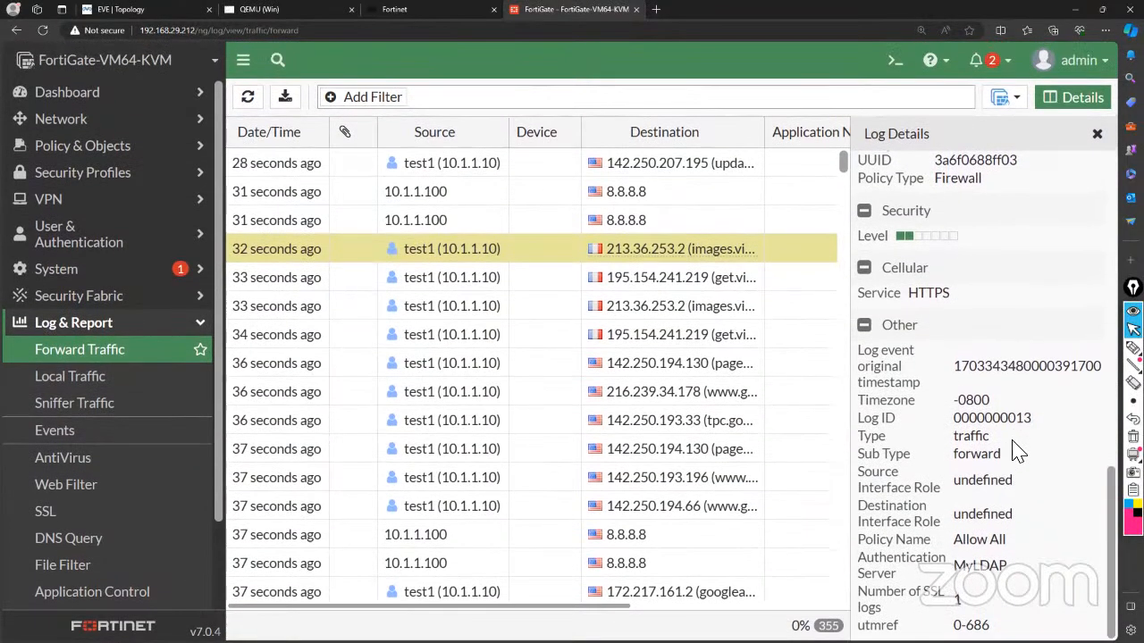
{"action": "scroll", "coordinate": [1018, 451], "scroll_direction": "up", "scroll_amount": 5}
{"action": "scroll", "coordinate": [1017, 451], "scroll_direction": "up", "scroll_amount": 7}
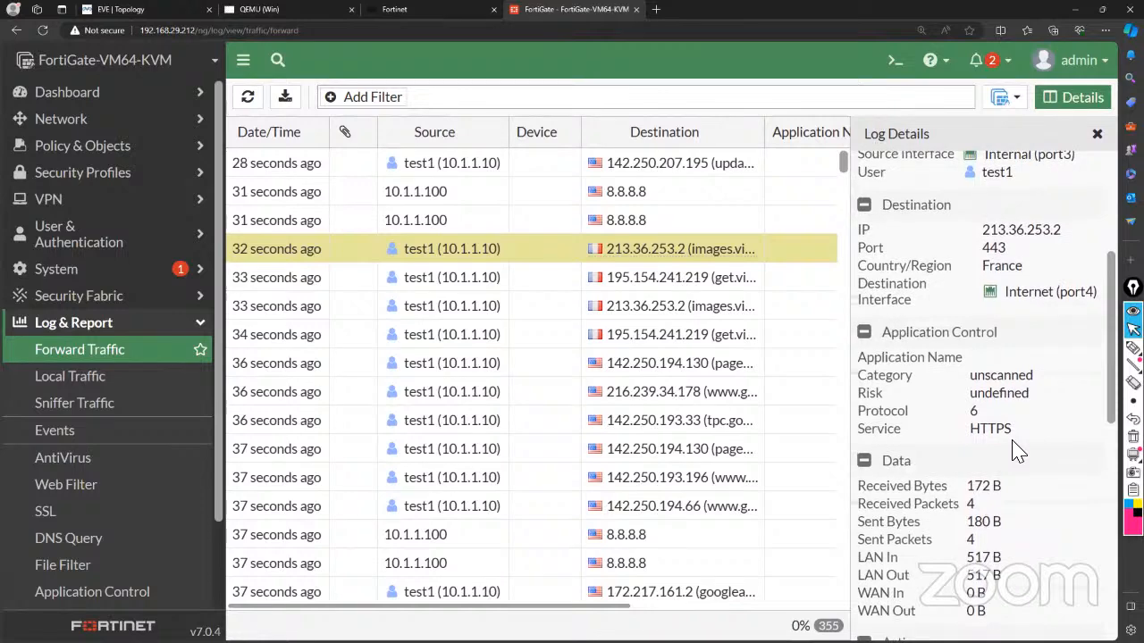
{"action": "scroll", "coordinate": [1017, 452], "scroll_direction": "up", "scroll_amount": 6}
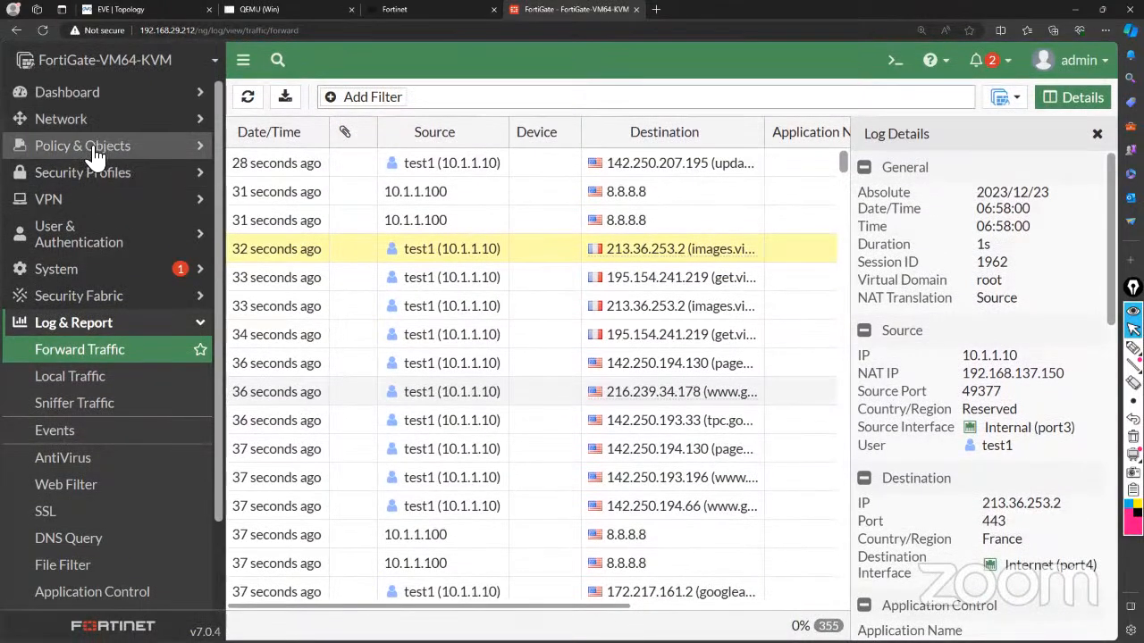
Return to the Firewall Policy list and handwrite an underlined pink 'Questions ?' note over it.
{"action": "left_click", "coordinate": [95, 152]}
{"action": "left_click", "coordinate": [87, 179]}
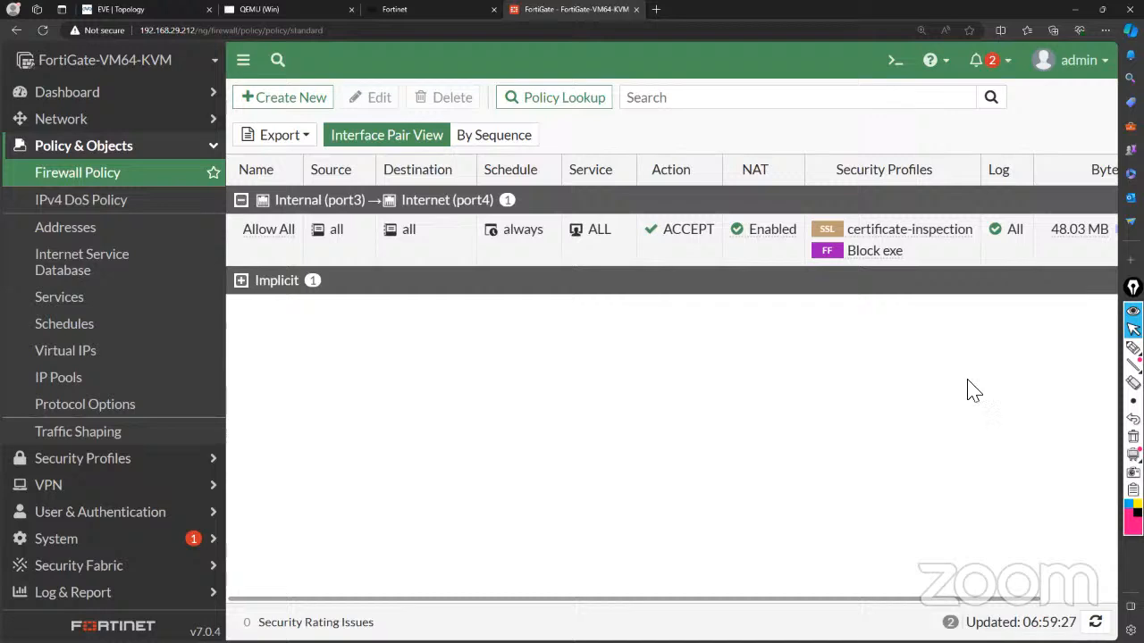
{"action": "mouse_move", "coordinate": [1133, 349]}
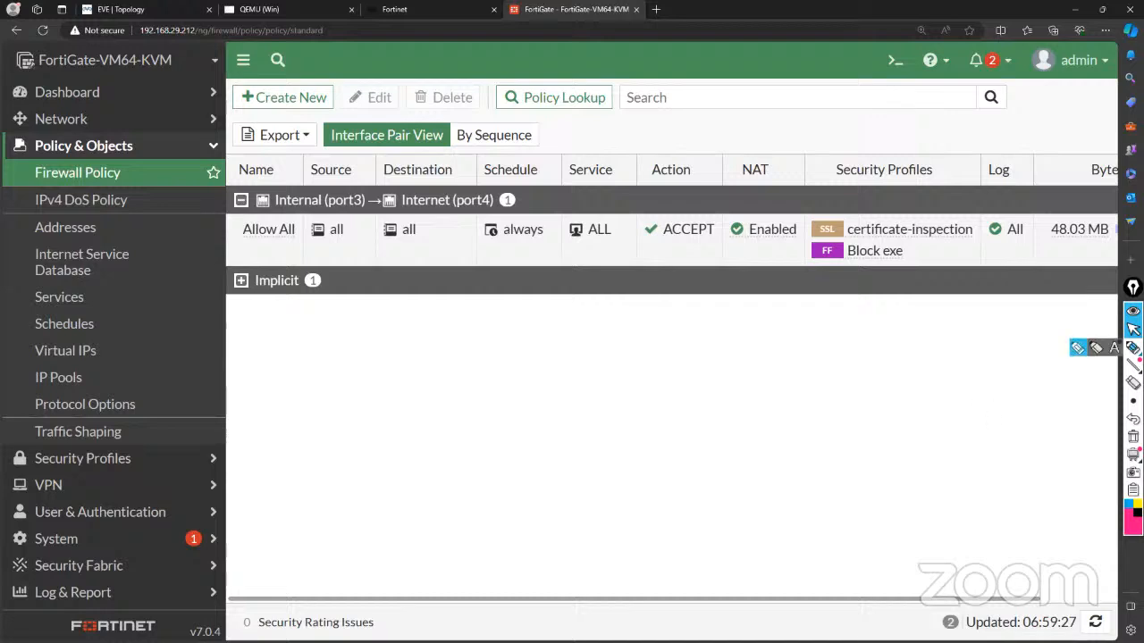
{"action": "left_click", "coordinate": [1096, 350]}
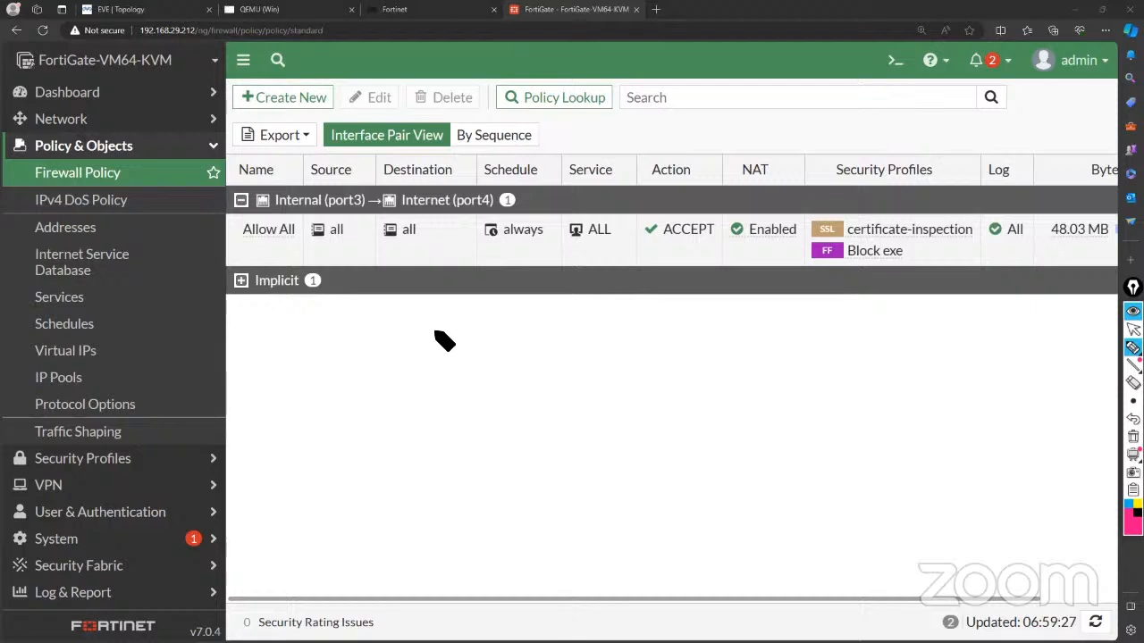
{"action": "mouse_move", "coordinate": [424, 357]}
{"action": "left_mouse_down"}
{"action": "mouse_move", "coordinate": [418, 436]}
{"action": "mouse_move", "coordinate": [434, 360]}
{"action": "left_mouse_up"}
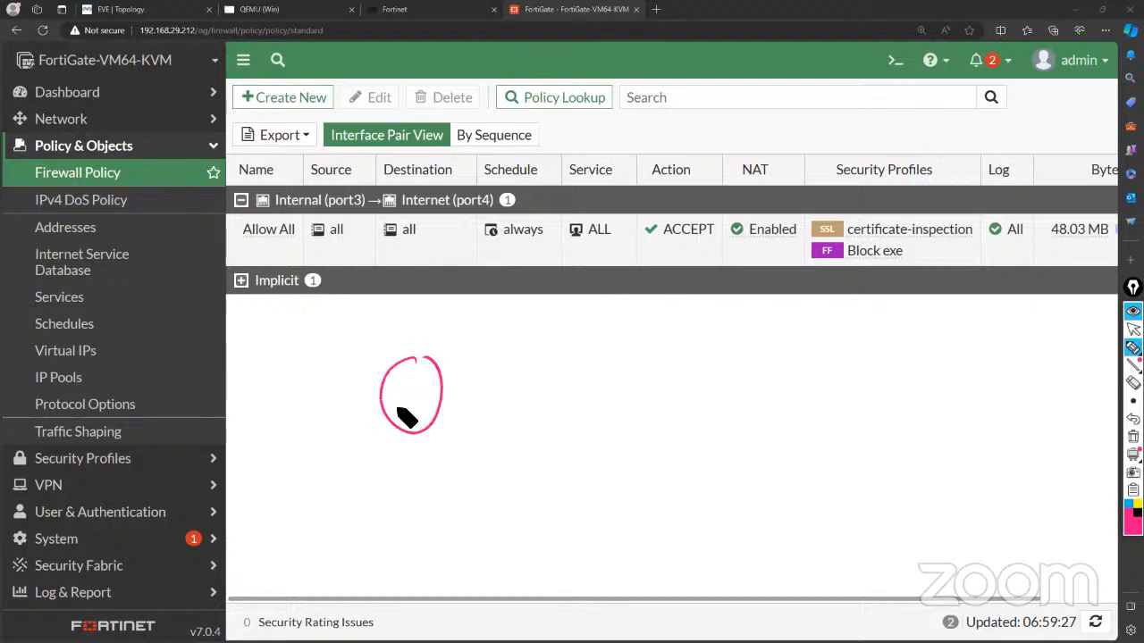
{"action": "mouse_move", "coordinate": [404, 416]}
{"action": "left_mouse_down"}
{"action": "mouse_move", "coordinate": [474, 414]}
{"action": "mouse_move", "coordinate": [503, 434]}
{"action": "mouse_move", "coordinate": [521, 417]}
{"action": "mouse_move", "coordinate": [523, 427]}
{"action": "mouse_move", "coordinate": [533, 400]}
{"action": "mouse_move", "coordinate": [547, 422]}
{"action": "mouse_move", "coordinate": [547, 402]}
{"action": "left_mouse_up"}
{"action": "mouse_move", "coordinate": [558, 402]}
{"action": "left_mouse_down"}
{"action": "mouse_move", "coordinate": [556, 419]}
{"action": "mouse_move", "coordinate": [625, 429]}
{"action": "left_mouse_up"}
{"action": "mouse_move", "coordinate": [696, 395]}
{"action": "left_mouse_down"}
{"action": "mouse_move", "coordinate": [700, 384]}
{"action": "mouse_move", "coordinate": [712, 420]}
{"action": "left_mouse_up"}
{"action": "left_click", "coordinate": [714, 436]}
{"action": "left_click_drag", "start_coordinate": [414, 459], "coordinate": [747, 449]}
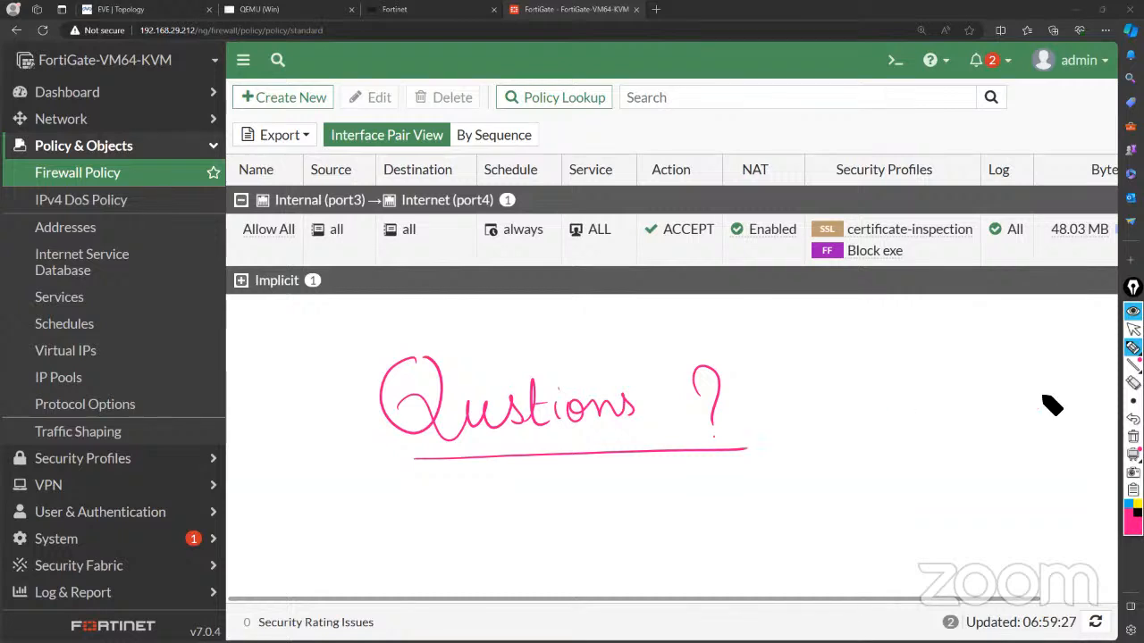
{"action": "left_click", "coordinate": [1133, 328]}
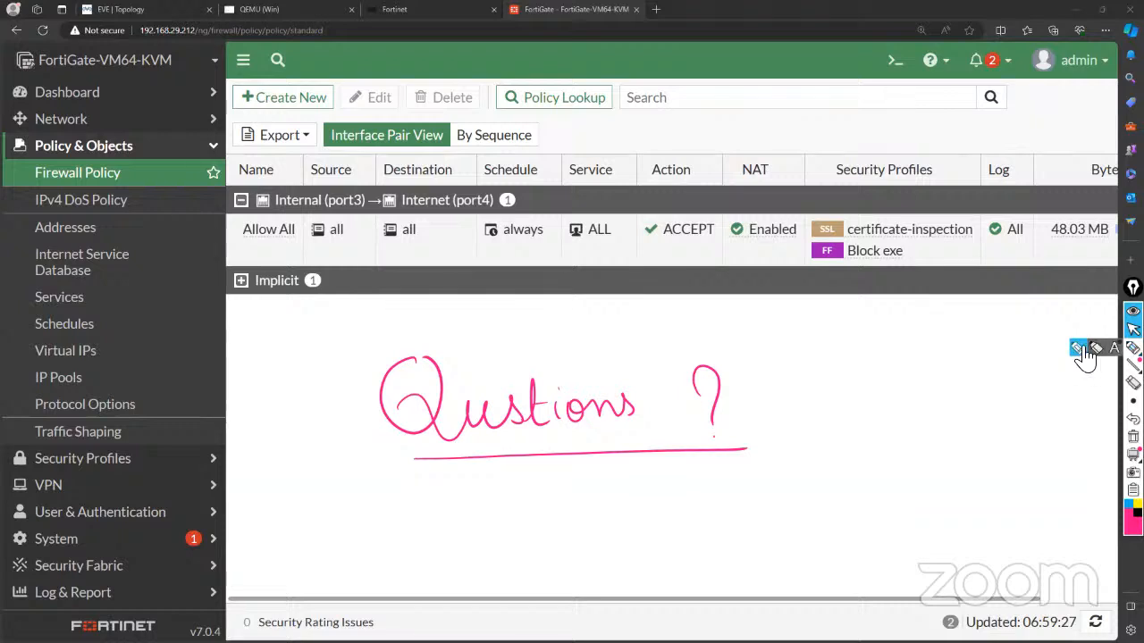
Handwrite 'Next Saturday 8PM' in ink beneath the underlined 'Questions ?' note.
{"action": "left_click", "coordinate": [1132, 347]}
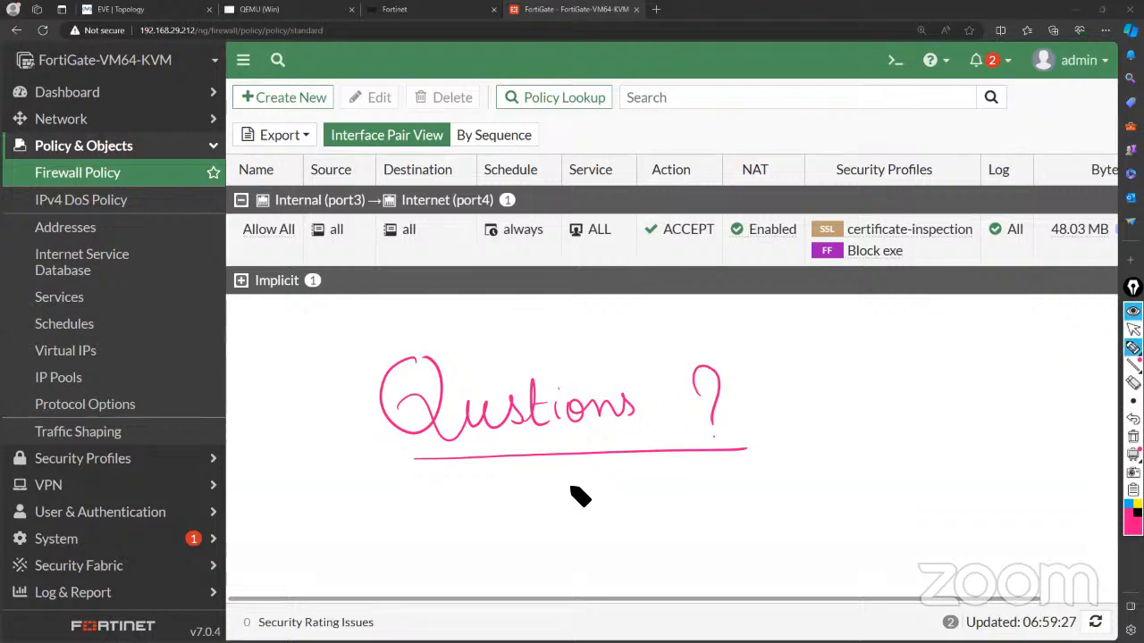
{"action": "mouse_move", "coordinate": [565, 511]}
{"action": "left_mouse_down"}
{"action": "mouse_move", "coordinate": [575, 485]}
{"action": "mouse_move", "coordinate": [628, 502]}
{"action": "mouse_move", "coordinate": [659, 492]}
{"action": "mouse_move", "coordinate": [643, 490]}
{"action": "mouse_move", "coordinate": [790, 505]}
{"action": "mouse_move", "coordinate": [807, 497]}
{"action": "mouse_move", "coordinate": [811, 514]}
{"action": "left_mouse_up"}
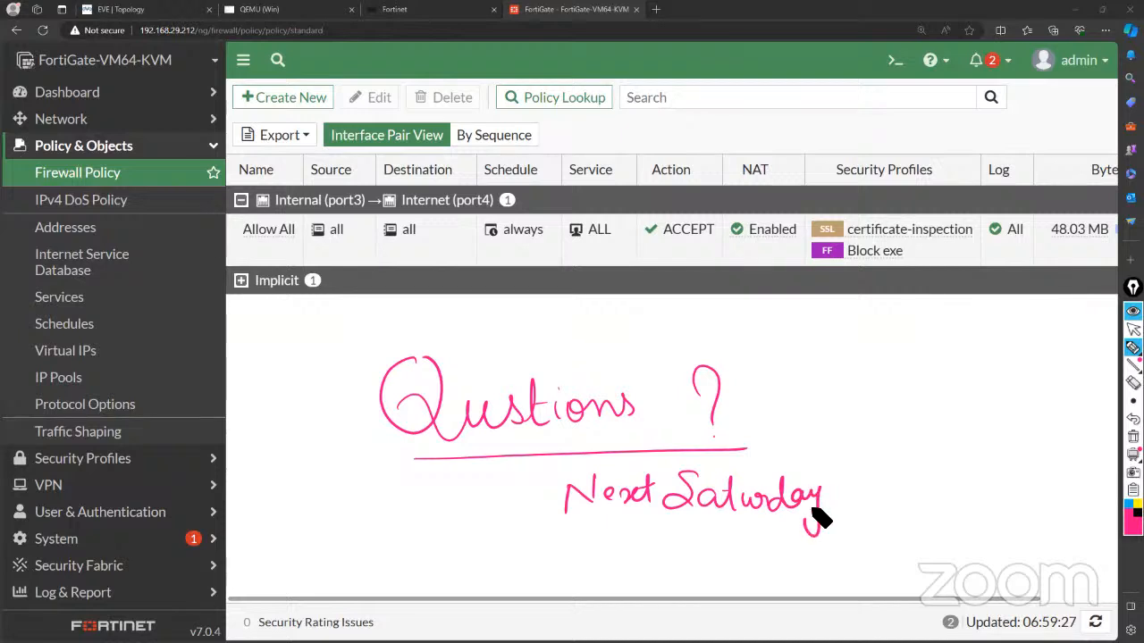
{"action": "mouse_move", "coordinate": [869, 489]}
{"action": "left_mouse_down"}
{"action": "mouse_move", "coordinate": [865, 505]}
{"action": "mouse_move", "coordinate": [933, 502]}
{"action": "left_mouse_up"}
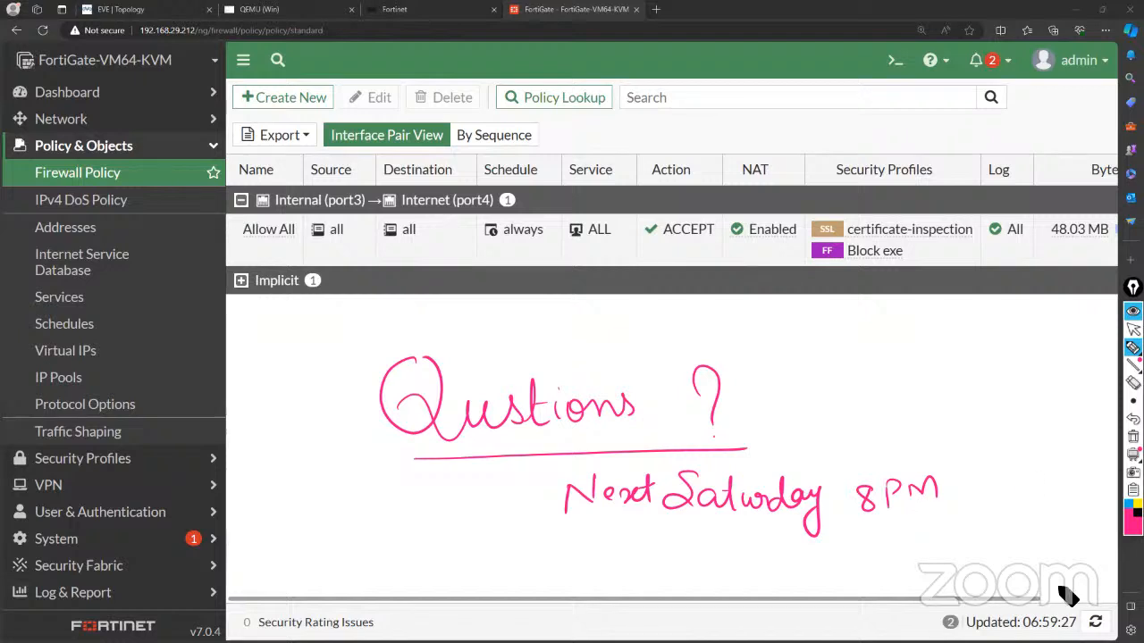
{"action": "left_click", "coordinate": [1132, 329]}
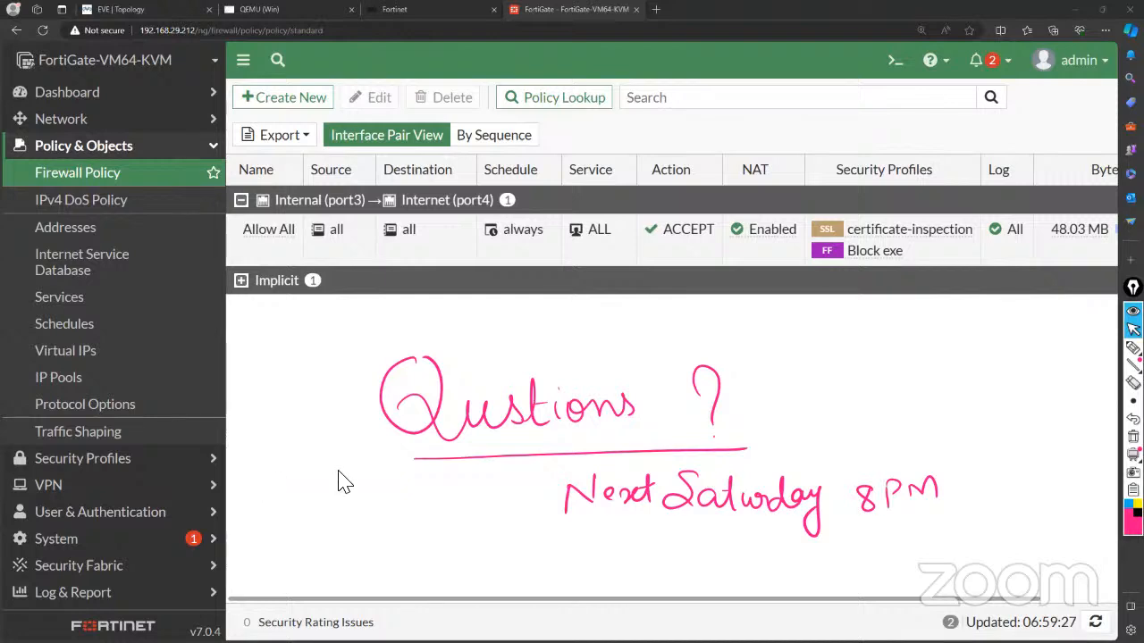
Load freshdeveloper.online in a new tab and show its Self learning > Networking menu.
{"action": "left_click", "coordinate": [657, 11]}
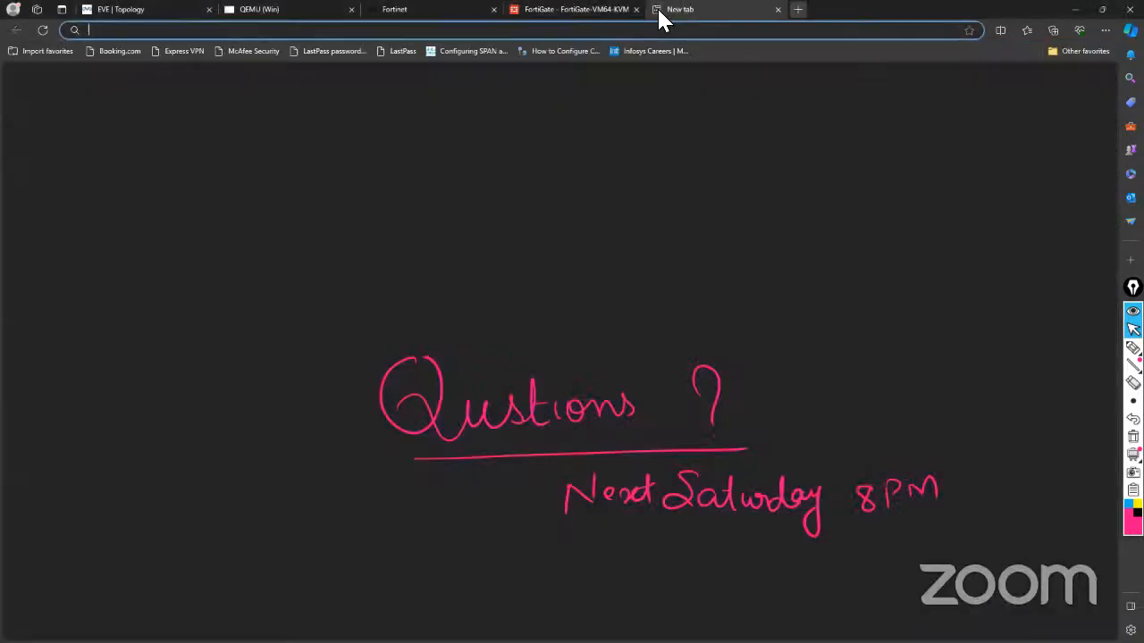
{"action": "type", "text": "freshdeveloper.online"}
{"action": "key", "text": "Return"}
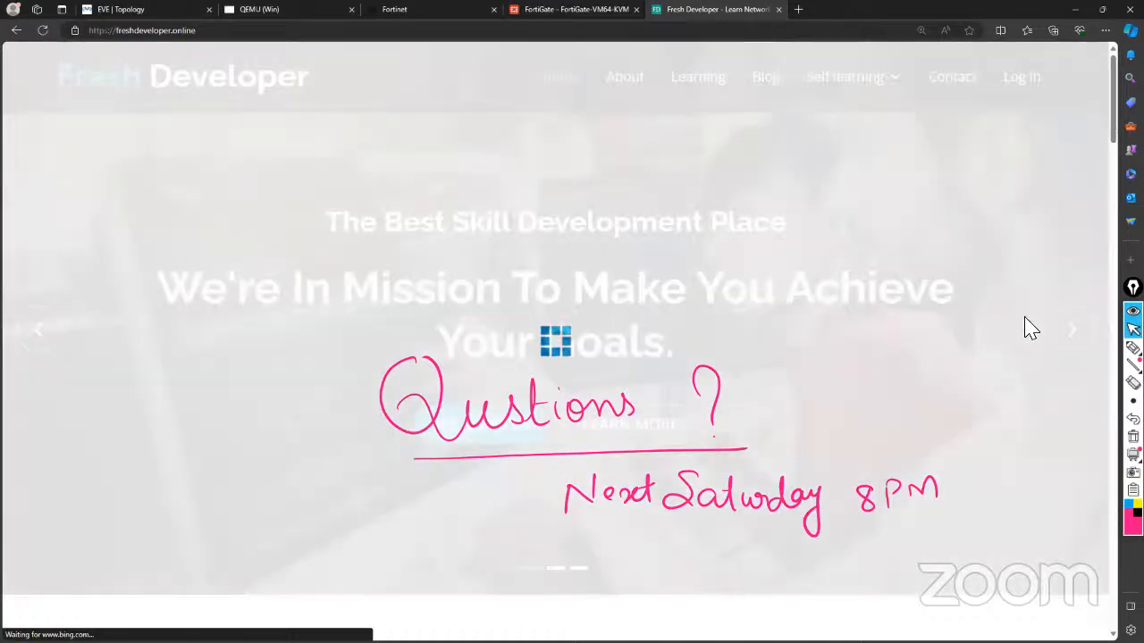
{"action": "mouse_move", "coordinate": [822, 91]}
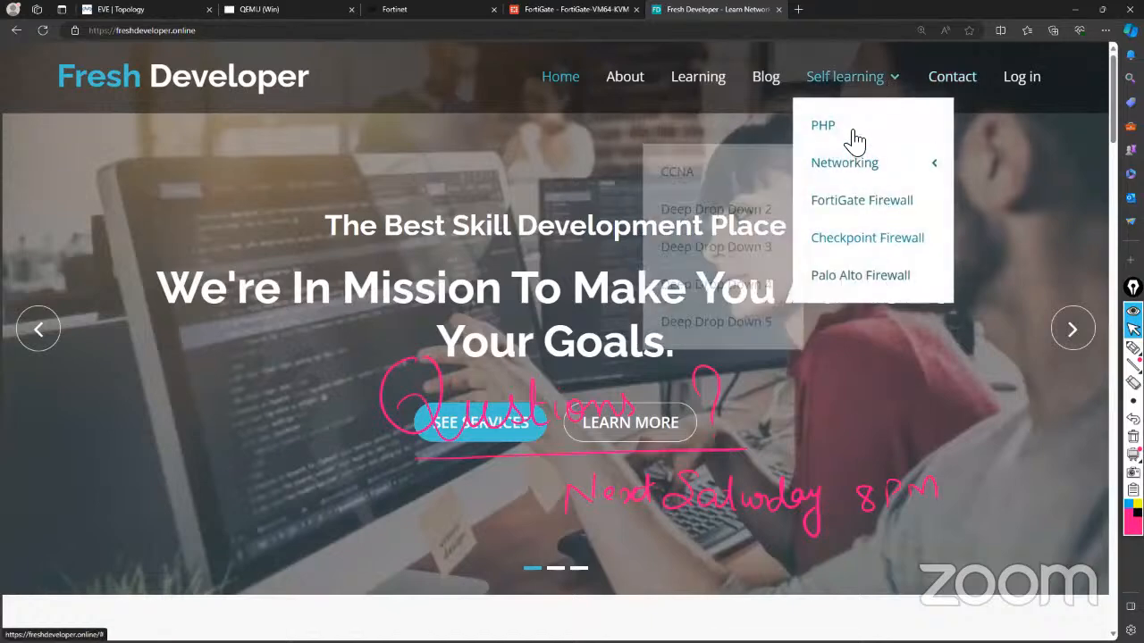
{"action": "mouse_move", "coordinate": [855, 172]}
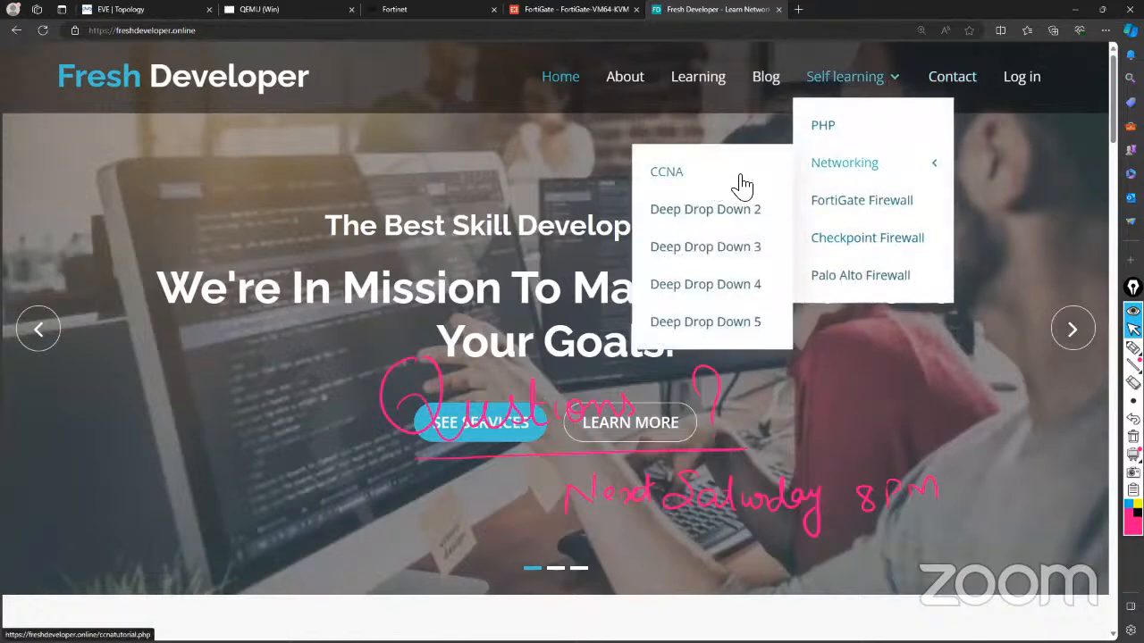